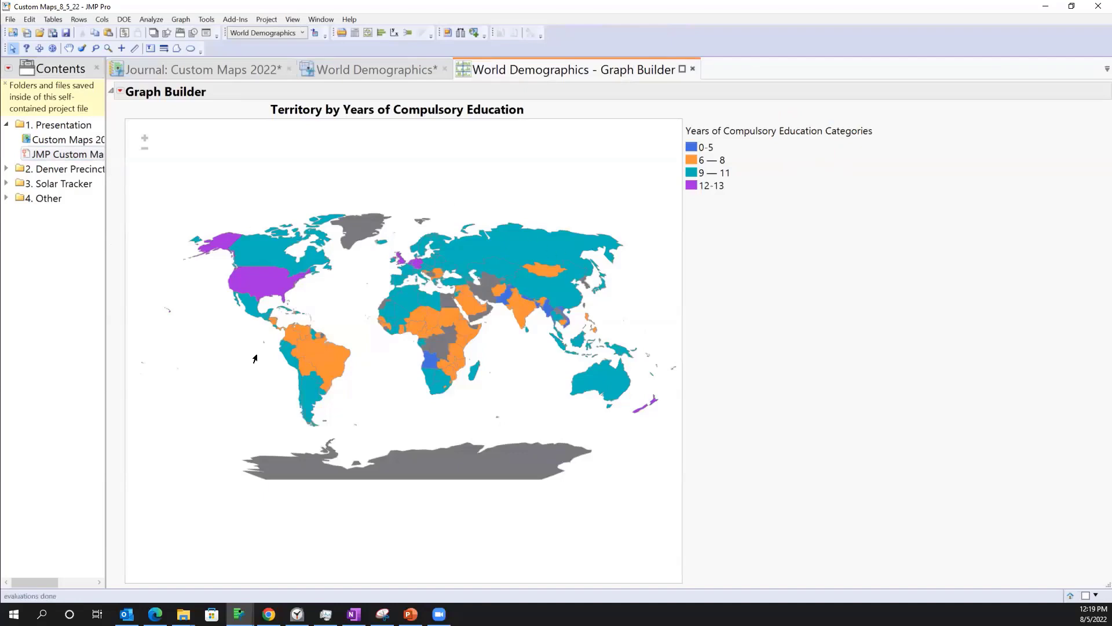
- Start a new Graph Builder from the World Demographics table and enlarge the Map Shape drop zone until its label is fully readable
{"action": "left_click", "coordinate": [372, 71]}
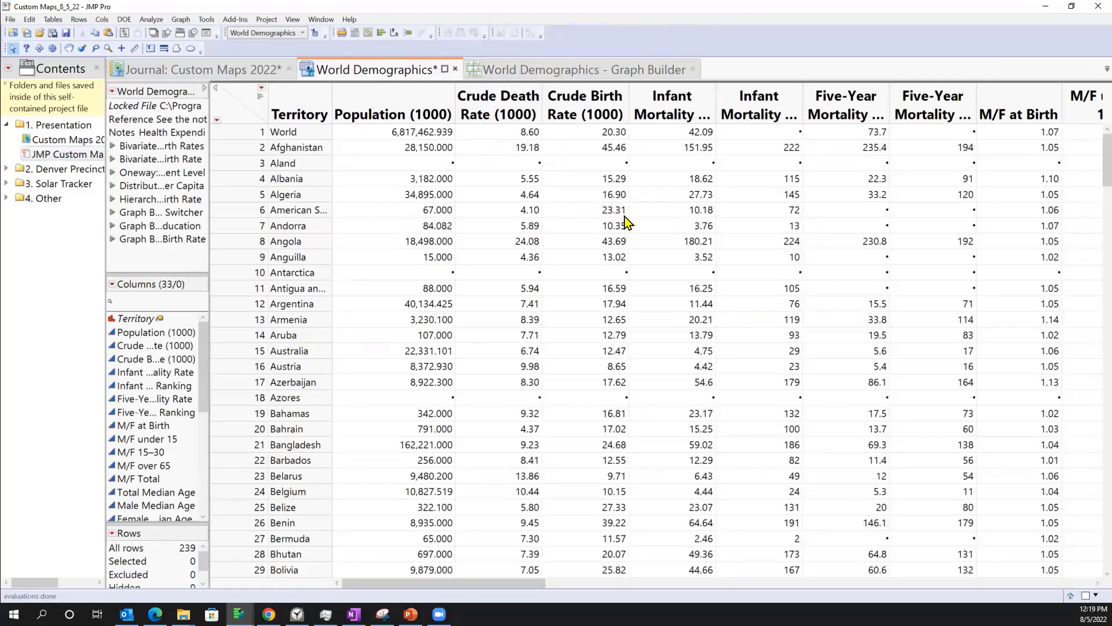
{"action": "left_click", "coordinate": [179, 22]}
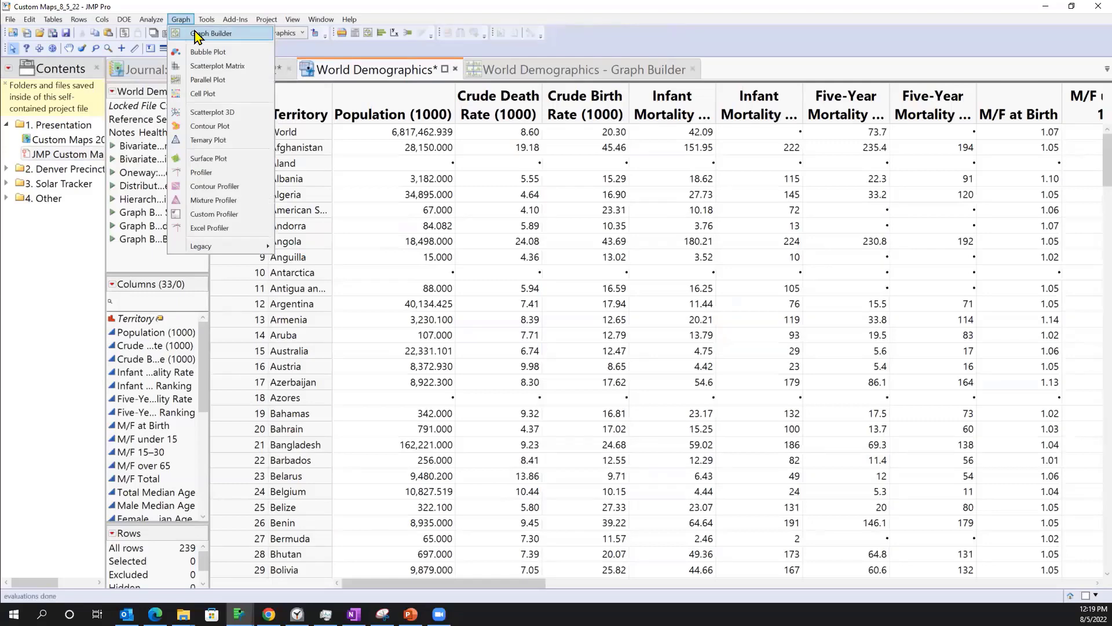
{"action": "left_click", "coordinate": [197, 36]}
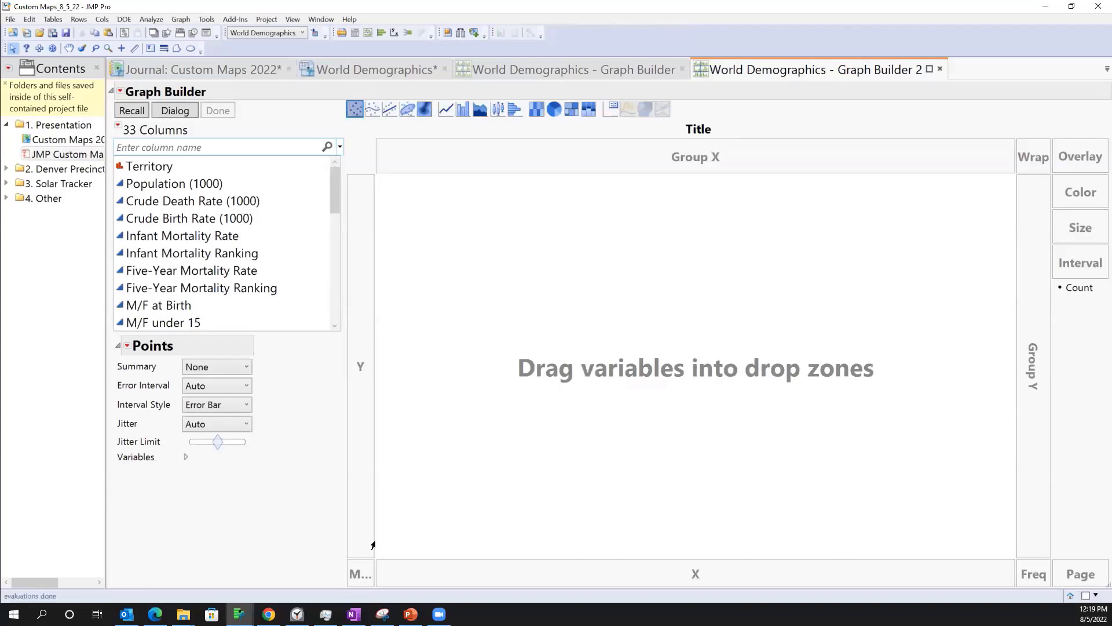
{"action": "left_click_drag", "start_coordinate": [374, 534], "coordinate": [443, 523]}
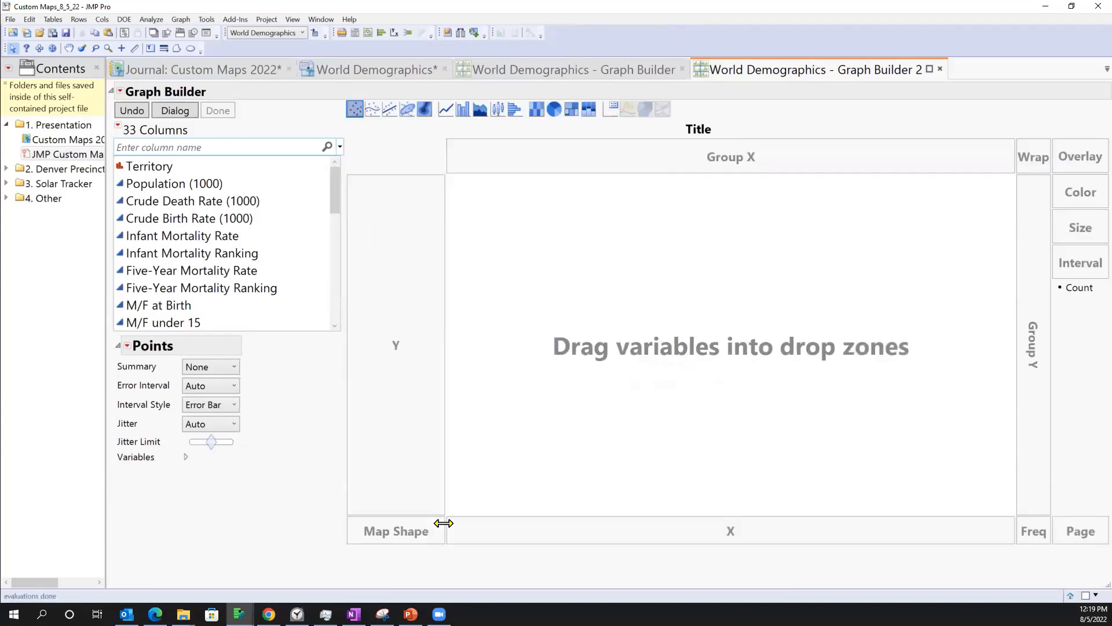
{"action": "mouse_move", "coordinate": [320, 547]}
{"action": "left_mouse_down"}
{"action": "mouse_move", "coordinate": [452, 566]}
{"action": "mouse_move", "coordinate": [375, 487]}
{"action": "left_mouse_up"}
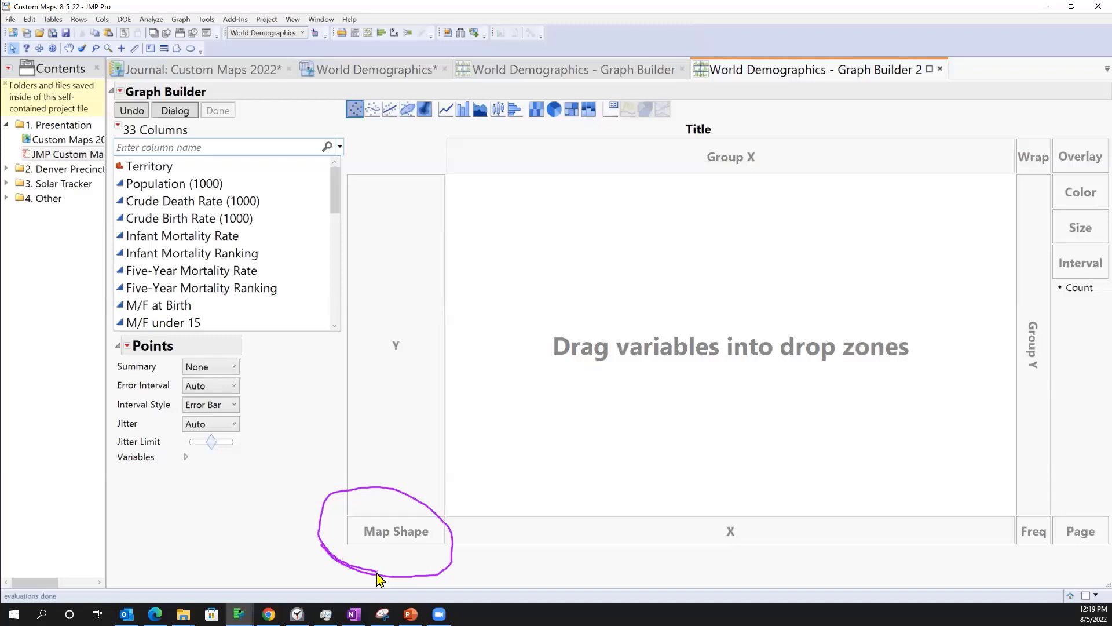
{"action": "key", "text": "Escape"}
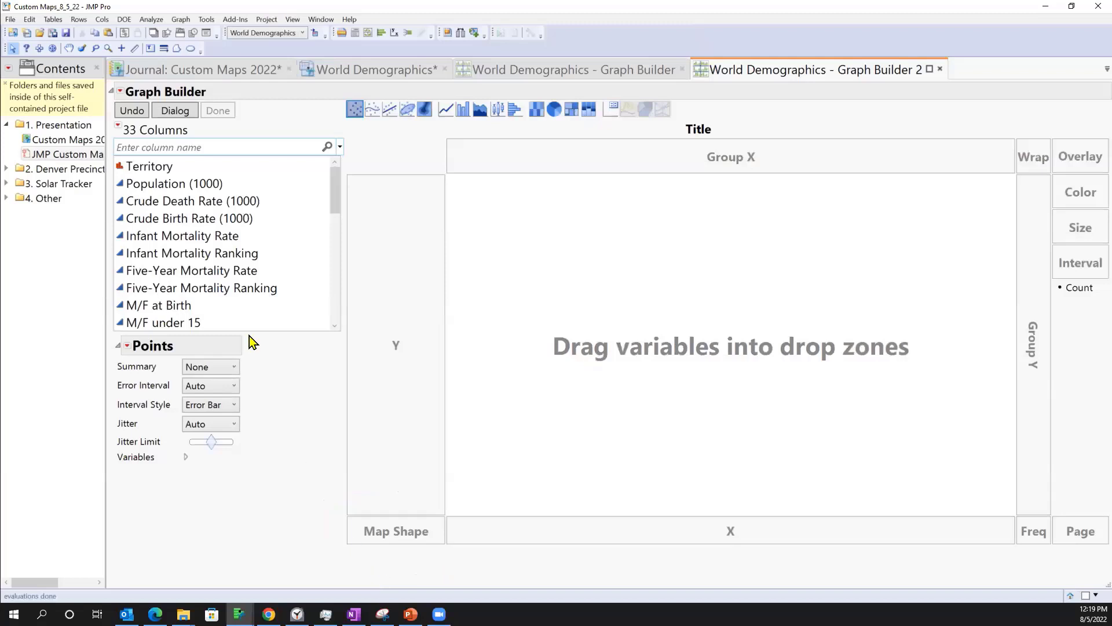
- Assign Territory as the map shape and colour the map by Years of Compulsory Education Categories
{"action": "left_click", "coordinate": [160, 171]}
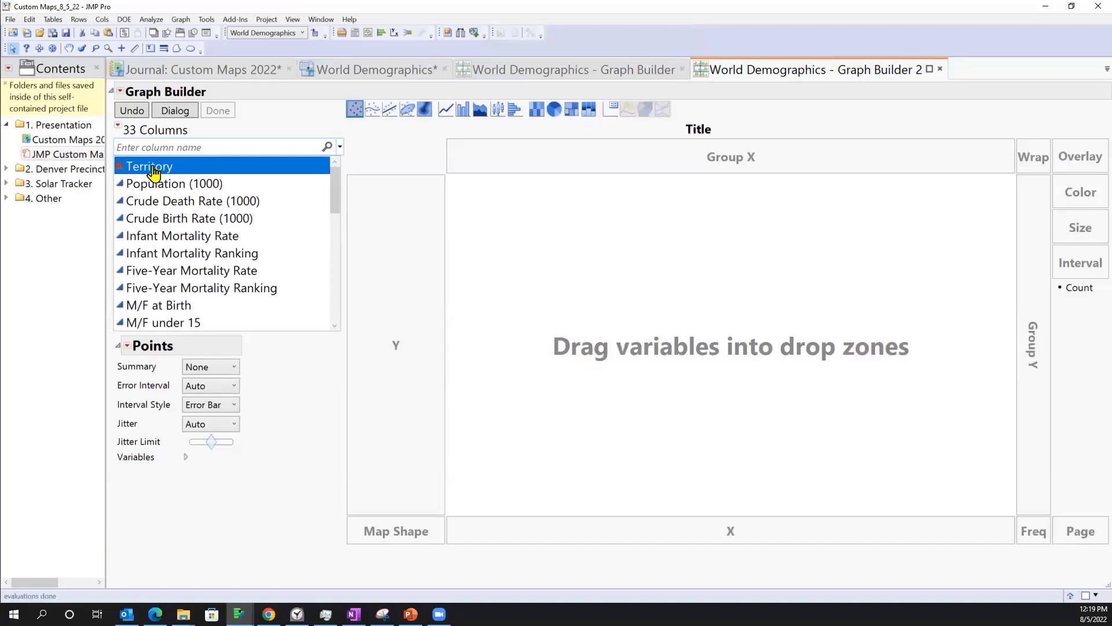
{"action": "left_click_drag", "start_coordinate": [152, 172], "coordinate": [367, 527]}
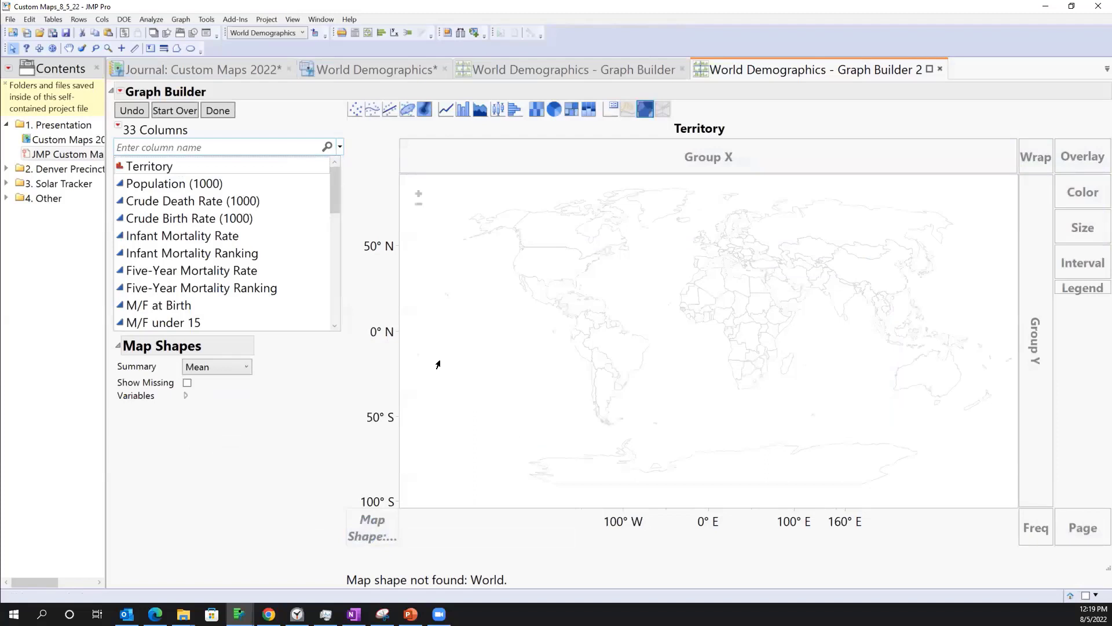
{"action": "left_click_drag", "start_coordinate": [338, 209], "coordinate": [339, 306]}
{"action": "left_click_drag", "start_coordinate": [223, 204], "coordinate": [1080, 188]}
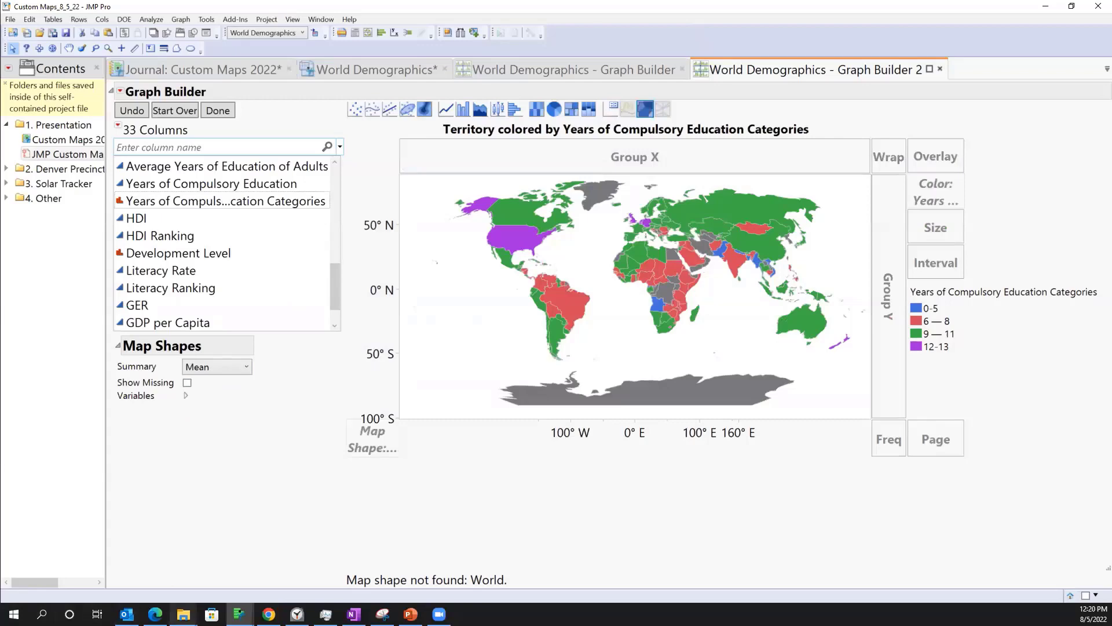
- Bring up the JMPPRO 16 Maps folder in File Explorer to view the map shape files, and minimise it again
{"action": "mouse_move", "coordinate": [183, 613]}
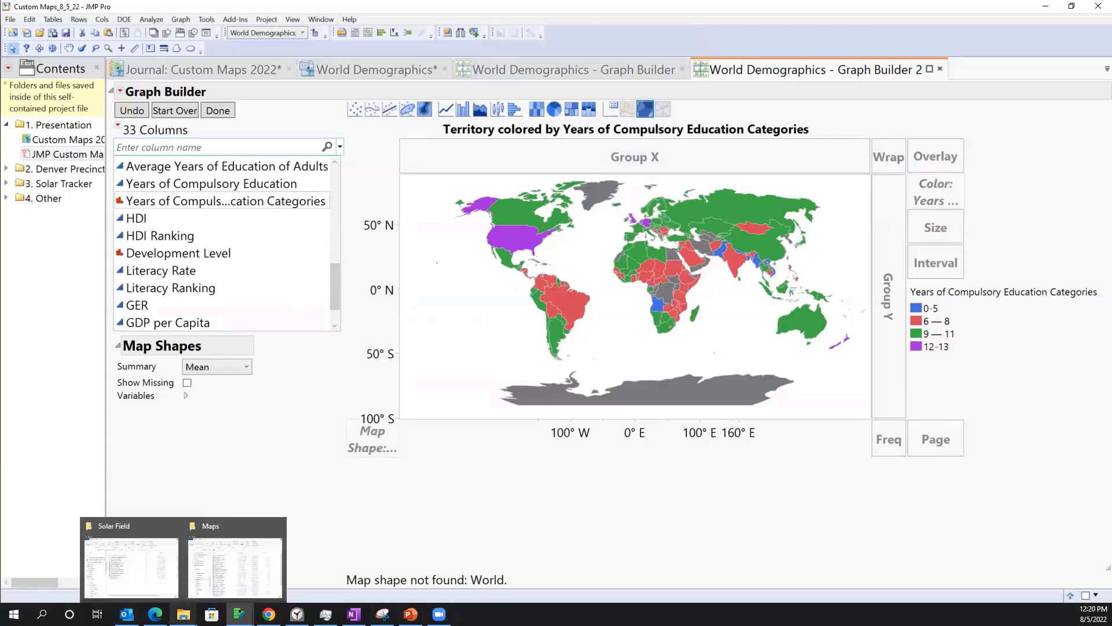
{"action": "left_click", "coordinate": [222, 591]}
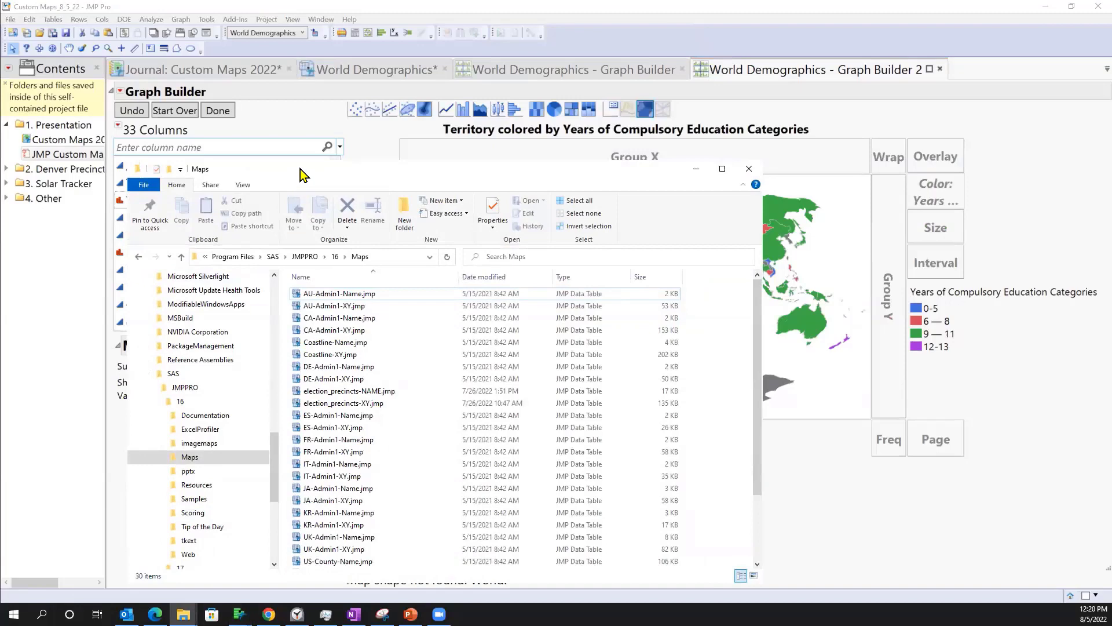
{"action": "left_click_drag", "start_coordinate": [300, 169], "coordinate": [400, 80]}
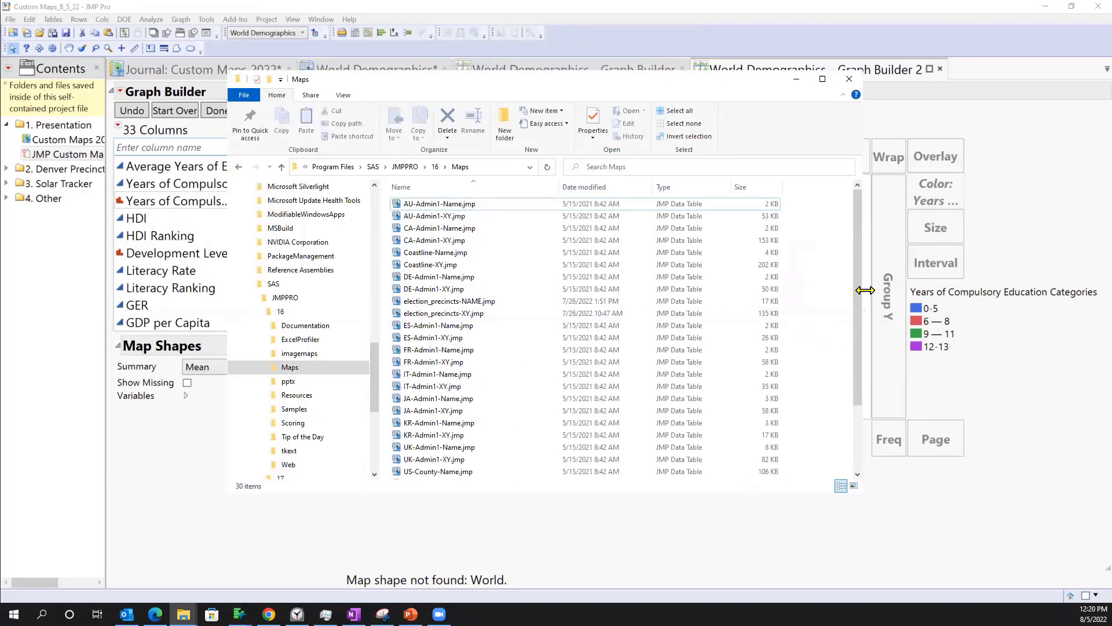
{"action": "left_click_drag", "start_coordinate": [860, 300], "coordinate": [768, 126]}
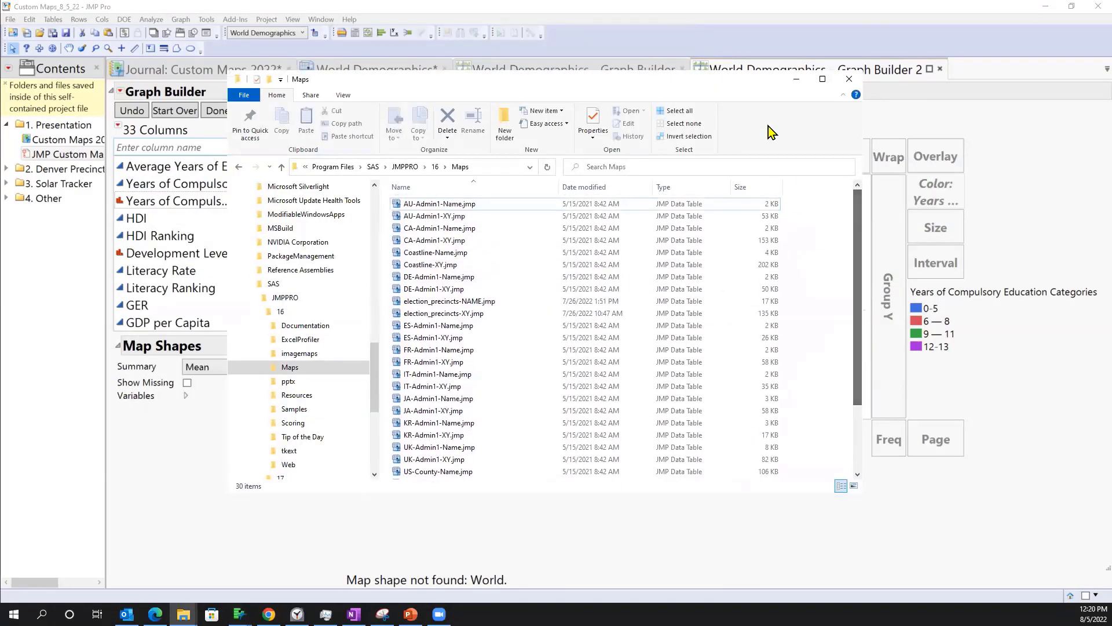
{"action": "left_click", "coordinate": [797, 79]}
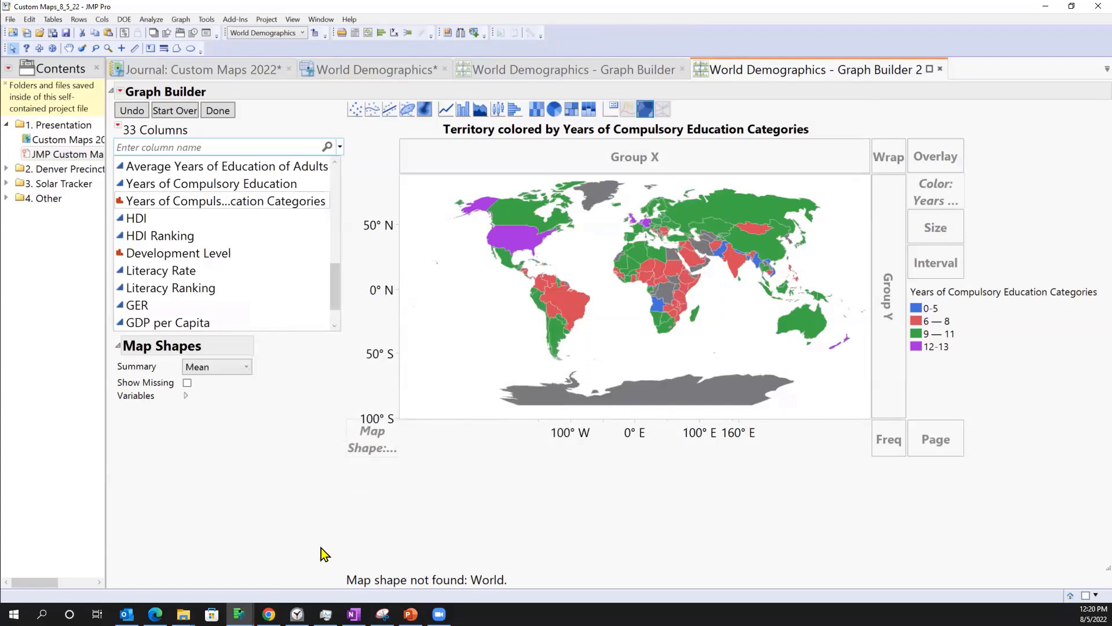
- Check the World row's Territory entry in the World Demographics table against the unmatched map shape message under the new graph
{"action": "mouse_move", "coordinate": [321, 545]}
{"action": "left_mouse_down"}
{"action": "mouse_move", "coordinate": [359, 538]}
{"action": "mouse_move", "coordinate": [497, 556]}
{"action": "mouse_move", "coordinate": [527, 579]}
{"action": "mouse_move", "coordinate": [517, 587]}
{"action": "left_mouse_up"}
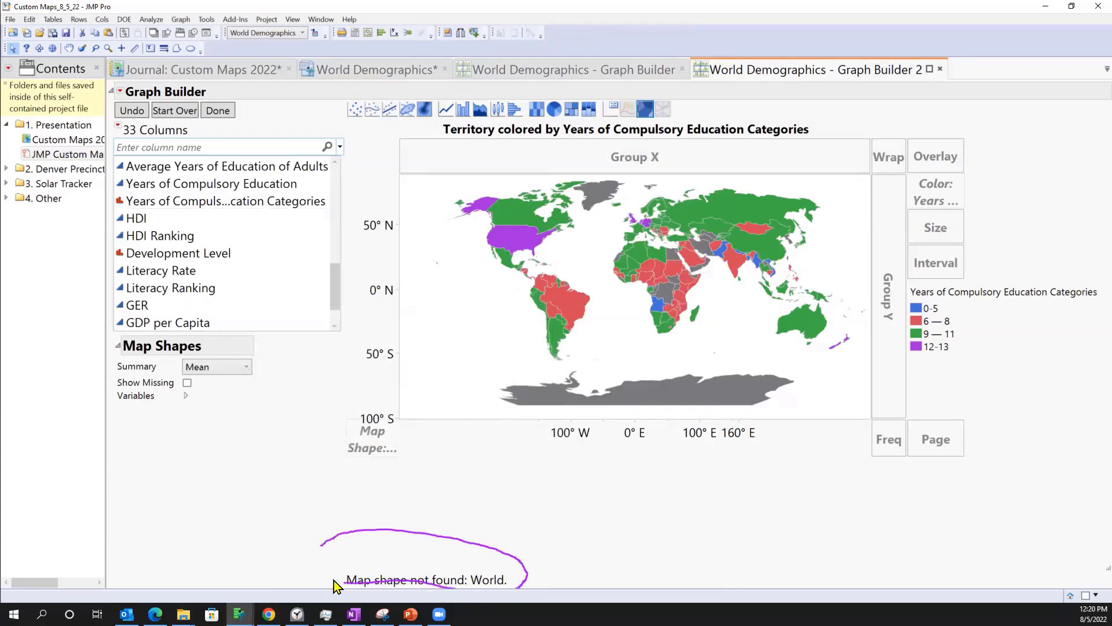
{"action": "left_click", "coordinate": [357, 72]}
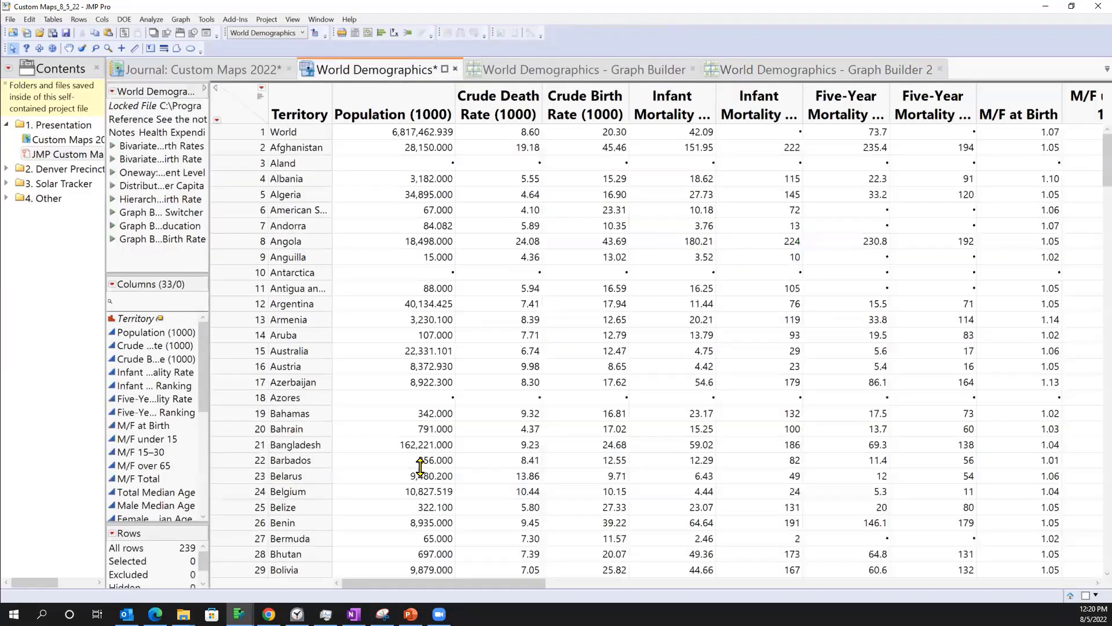
{"action": "left_click", "coordinate": [308, 131]}
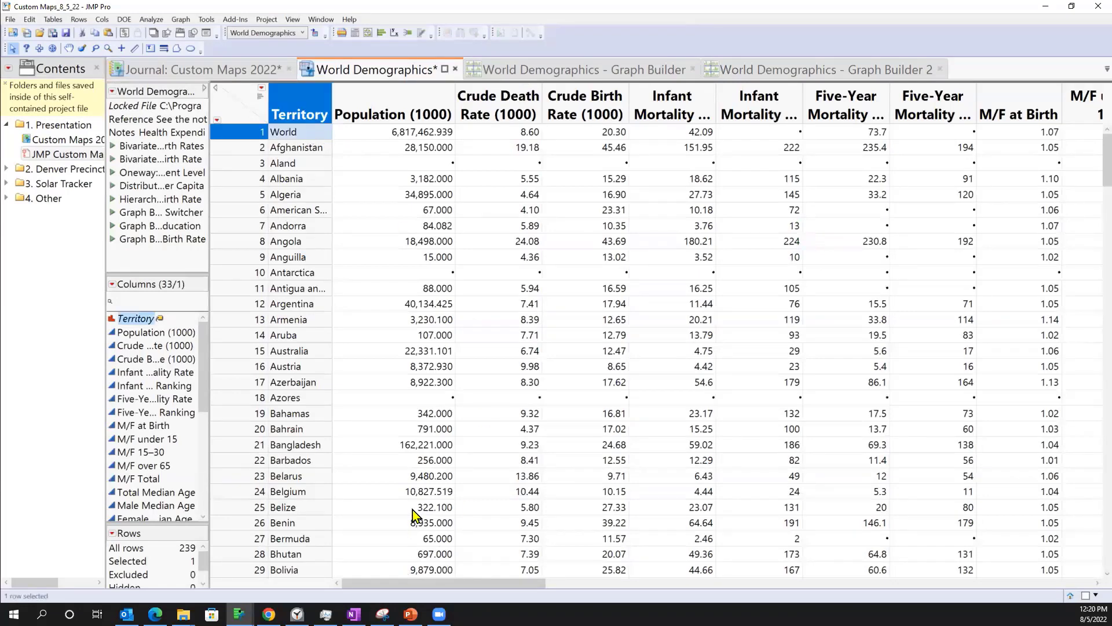
{"action": "left_click", "coordinate": [803, 74]}
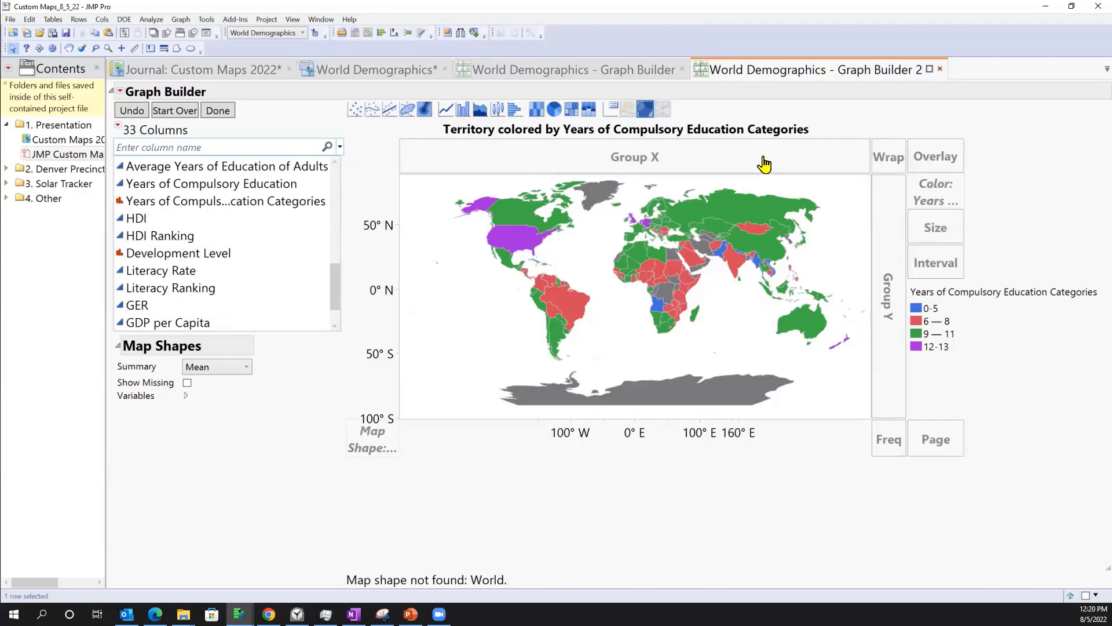
{"action": "mouse_move", "coordinate": [405, 527]}
{"action": "left_mouse_down"}
{"action": "mouse_move", "coordinate": [502, 555]}
{"action": "mouse_move", "coordinate": [503, 572]}
{"action": "left_mouse_up"}
- Close both World Demographics graphs and the World Demographics data table without saving the changes
{"action": "left_click", "coordinate": [940, 69]}
{"action": "left_click", "coordinate": [692, 70]}
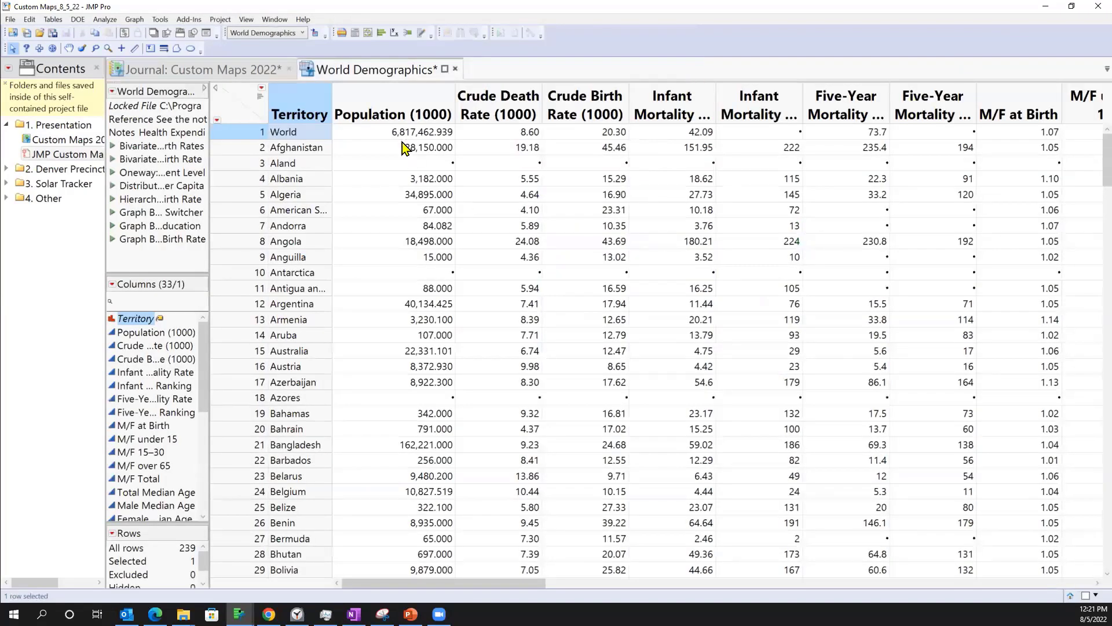
{"action": "left_click", "coordinate": [454, 69]}
{"action": "left_click", "coordinate": [545, 329]}
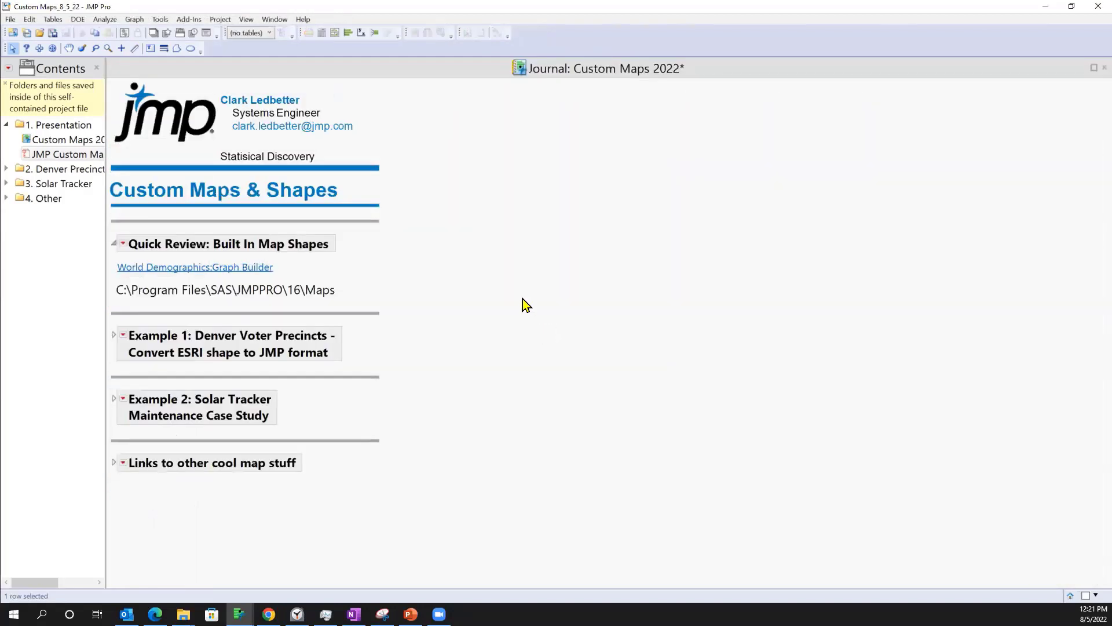
- In the journal, collapse the Quick Review section and expand Example 1: Denver Voter Precincts with its Steps to bring into JMP subsection collapsed
{"action": "left_click", "coordinate": [114, 244]}
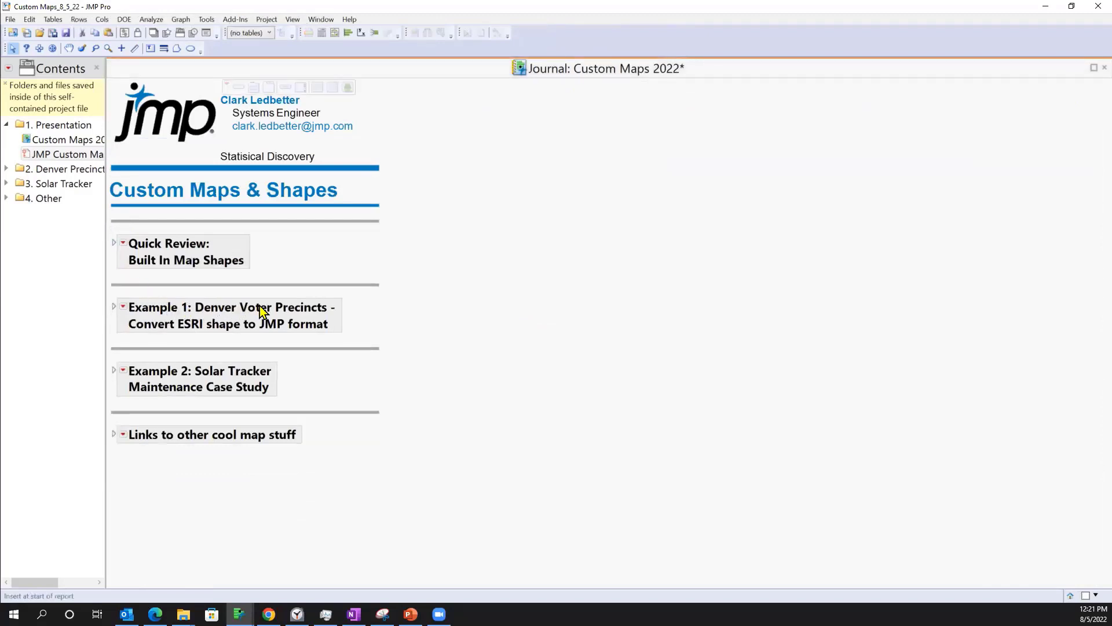
{"action": "left_click", "coordinate": [114, 308]}
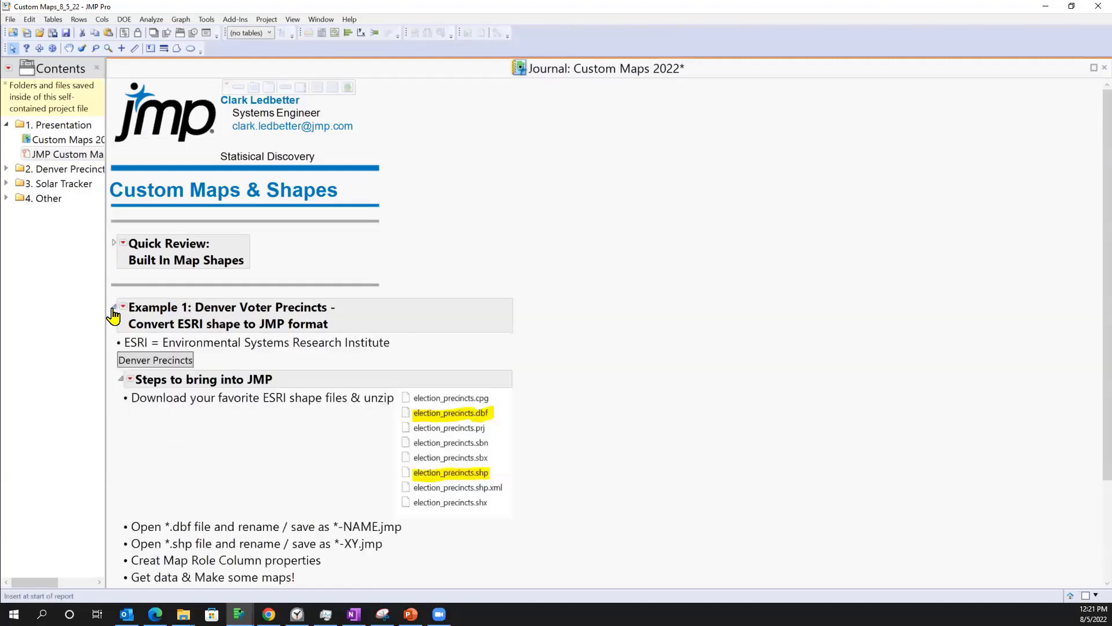
{"action": "left_click", "coordinate": [113, 307]}
{"action": "left_click", "coordinate": [114, 308]}
{"action": "left_click", "coordinate": [120, 378]}
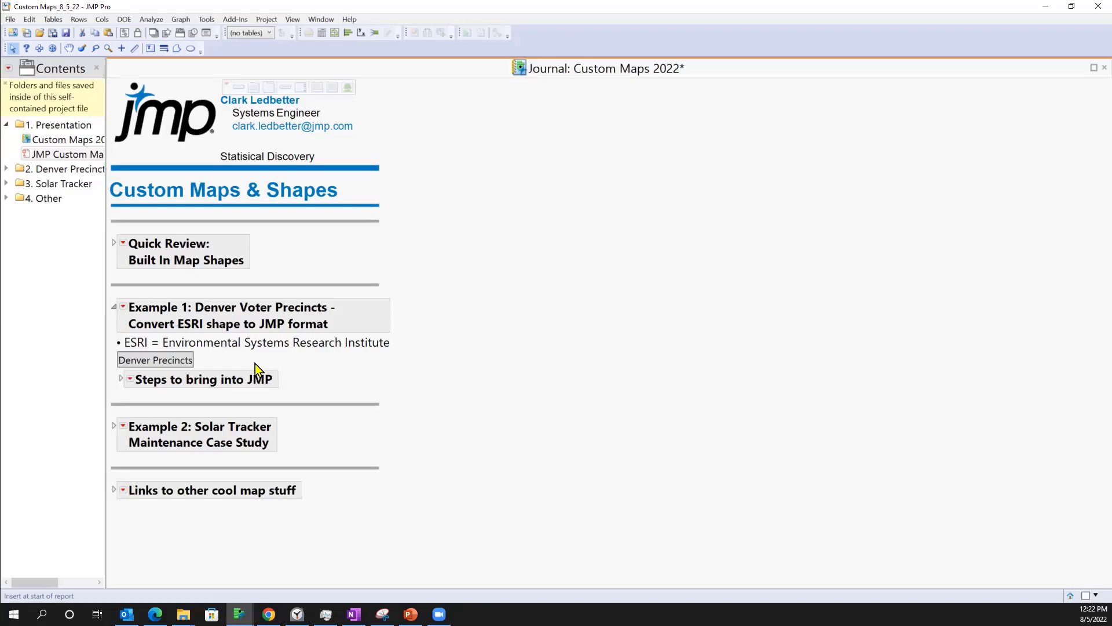
- Open the Denver Precincts map and compare its colouring by SENATE_DIS, HOUSE_DIST and COUNCIL_DI, ending on SENATE_DIS
{"action": "left_click", "coordinate": [157, 362]}
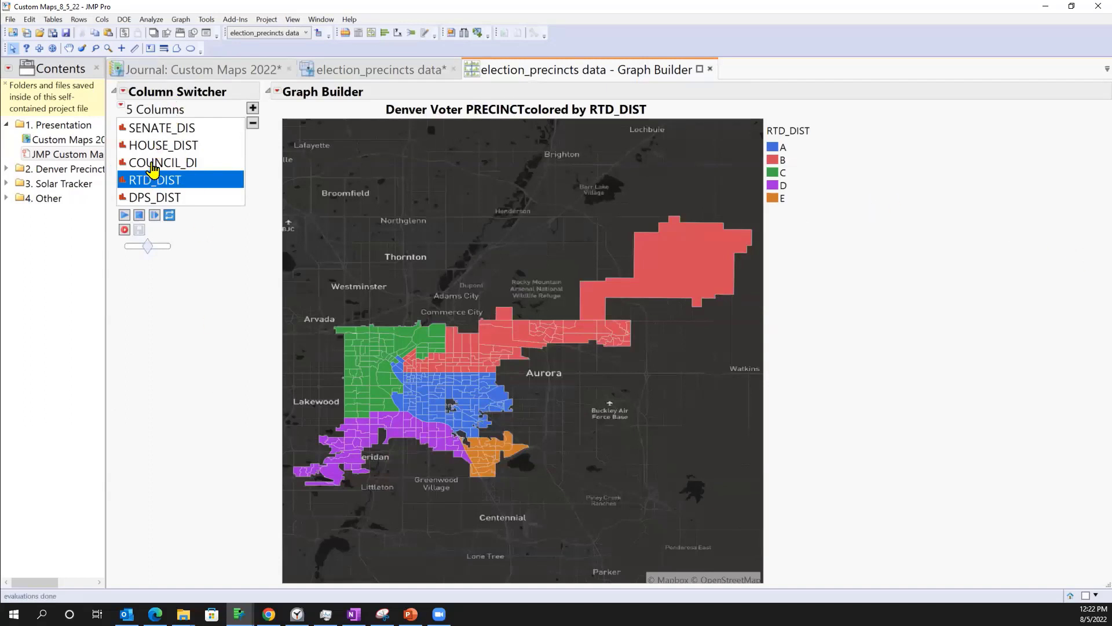
{"action": "left_click", "coordinate": [151, 129]}
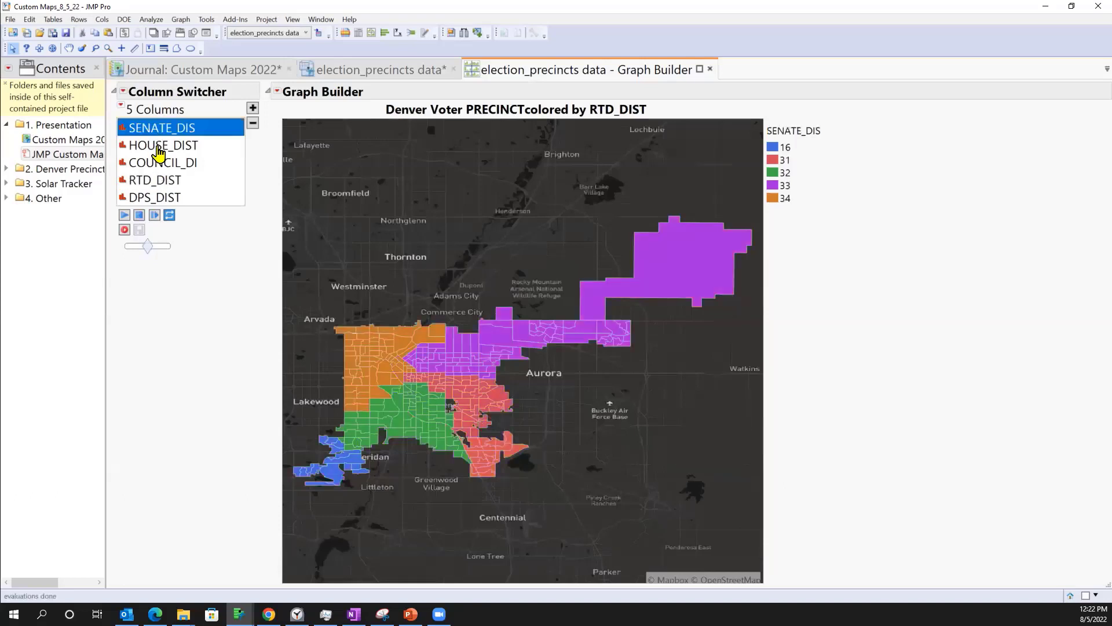
{"action": "left_click", "coordinate": [159, 147]}
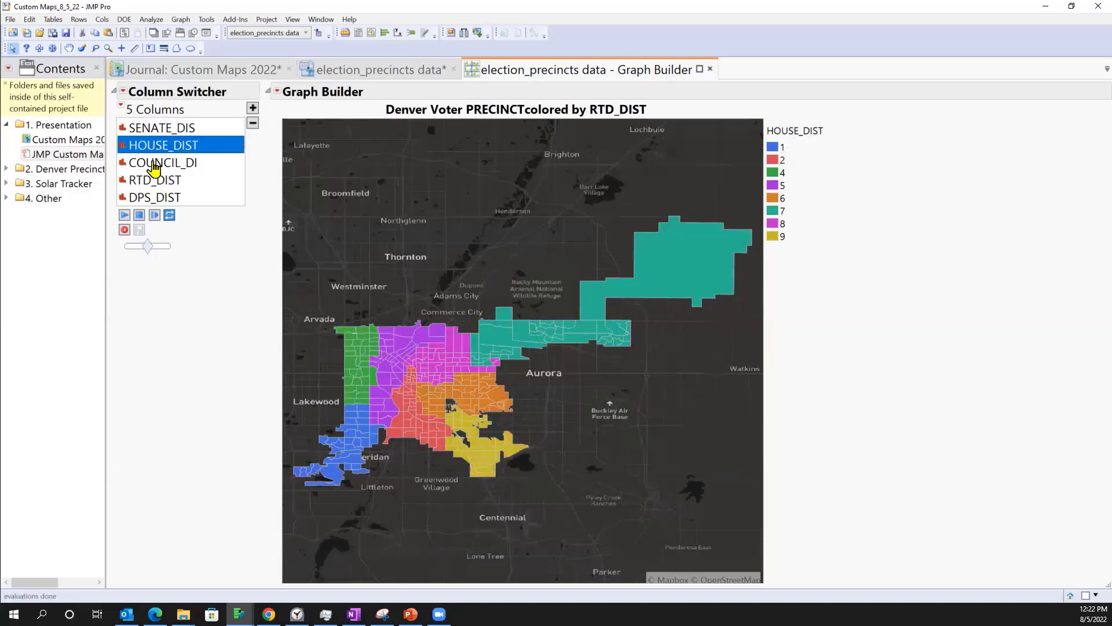
{"action": "left_click", "coordinate": [153, 165]}
{"action": "left_click", "coordinate": [149, 145]}
{"action": "left_click", "coordinate": [154, 128]}
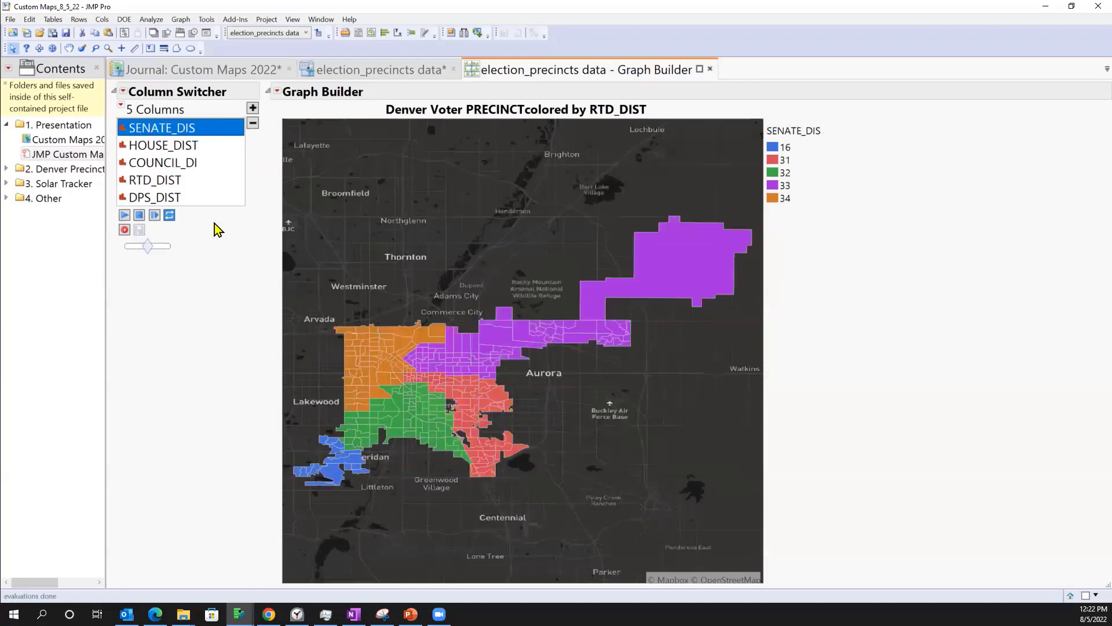
- Inspect the column information of PRECINCT_C in the election_precincts data table and close it without changes
{"action": "left_click", "coordinate": [373, 71]}
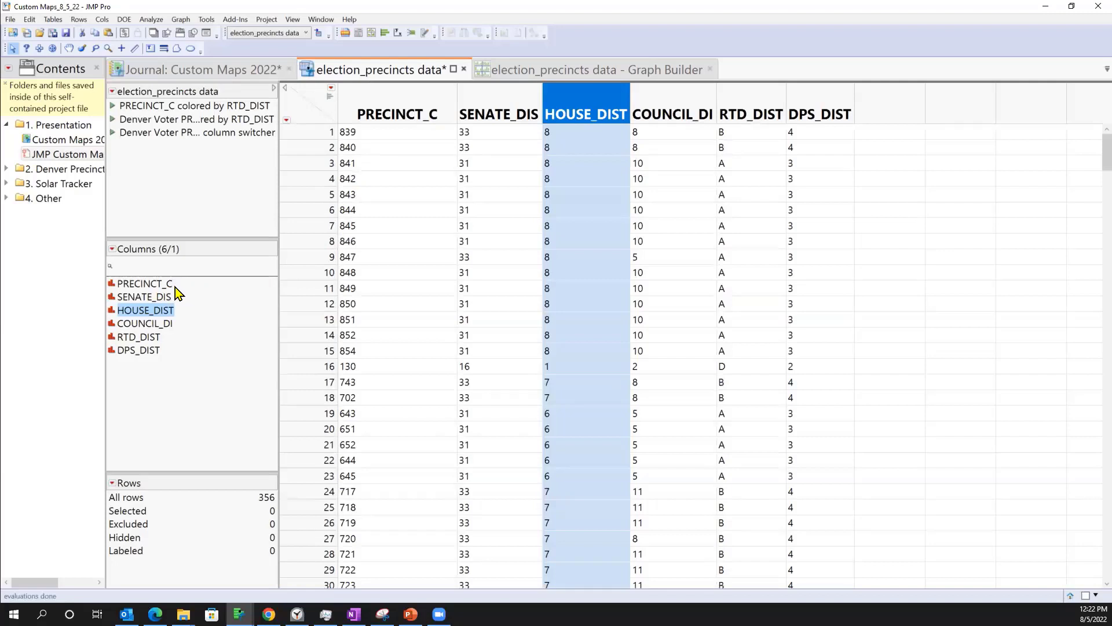
{"action": "right_click", "coordinate": [398, 100]}
{"action": "left_click", "coordinate": [441, 109]}
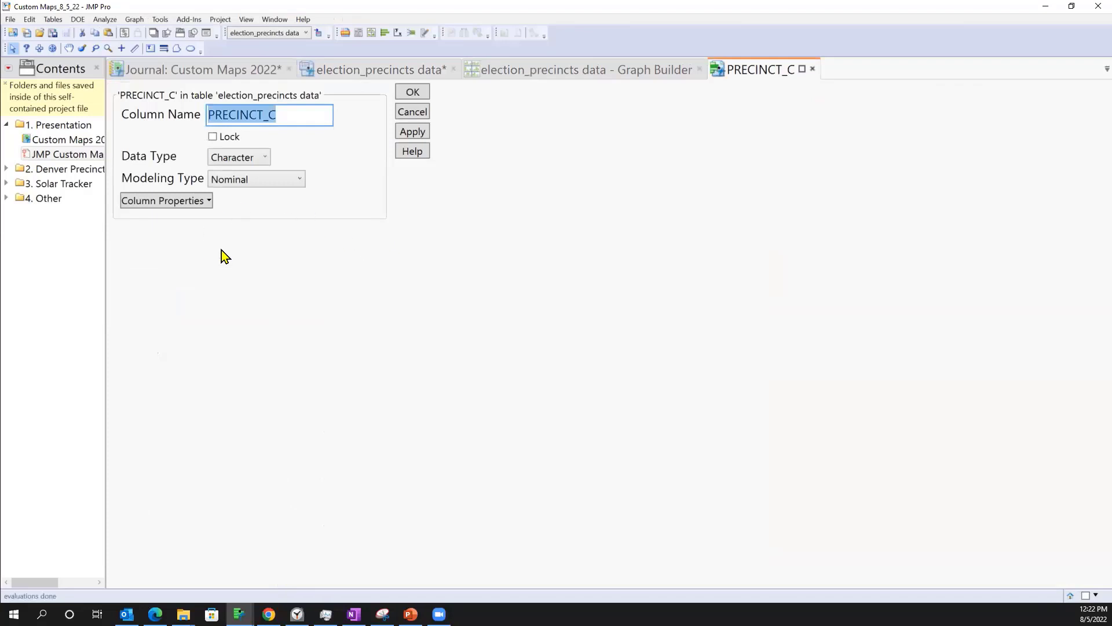
{"action": "left_click", "coordinate": [812, 68]}
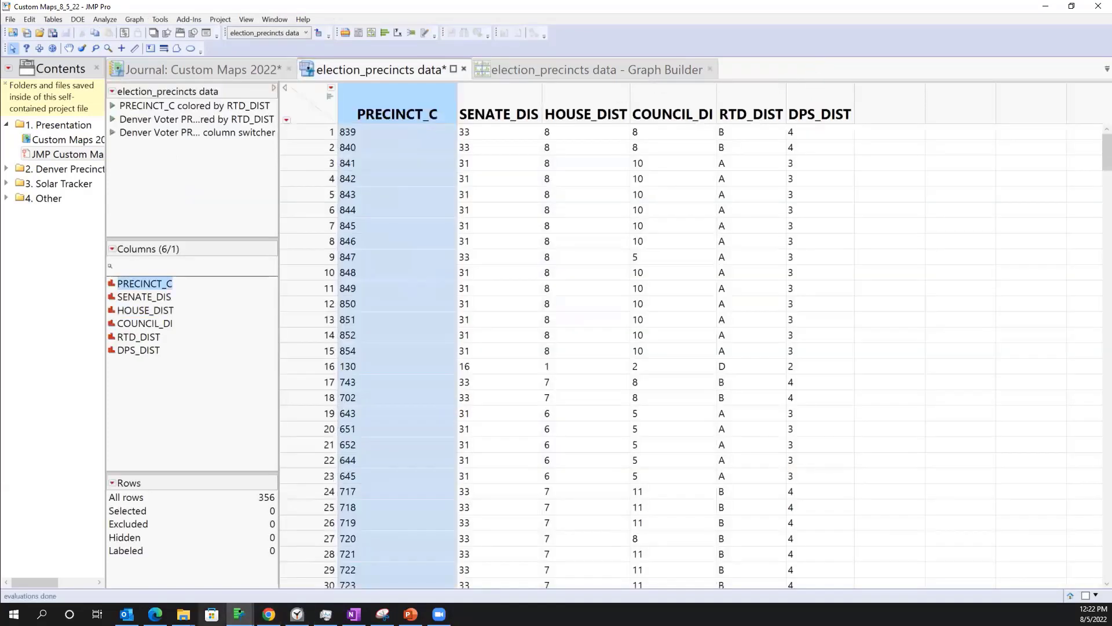
- Look up the election_precincts NAME and XY files in the Maps folder in File Explorer, and minimise the folder window
{"action": "left_click", "coordinate": [183, 614]}
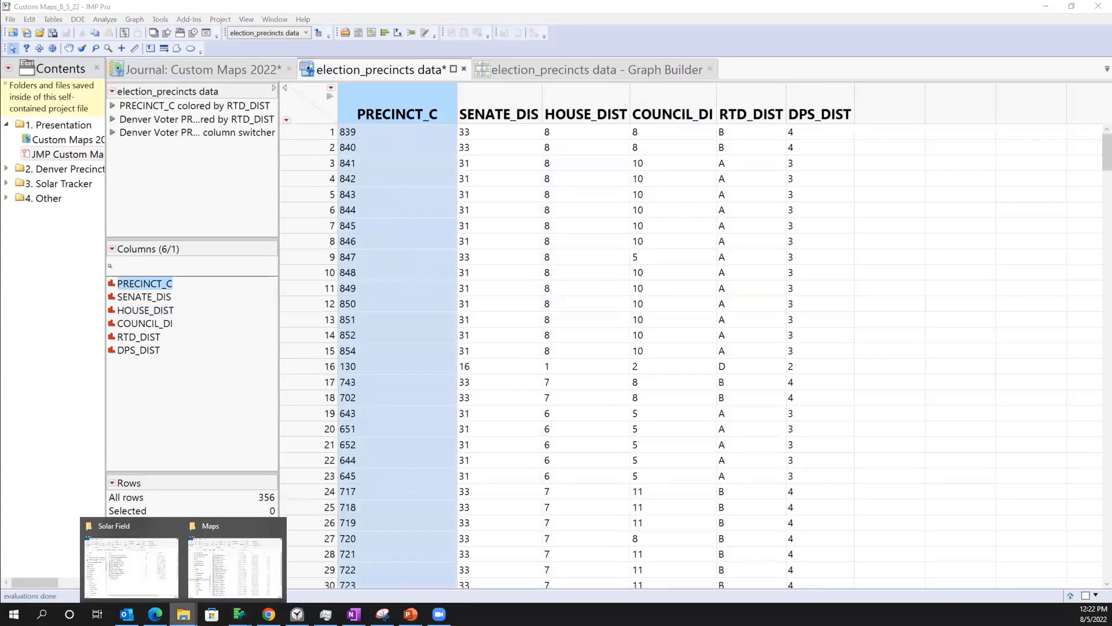
{"action": "left_click", "coordinate": [219, 586]}
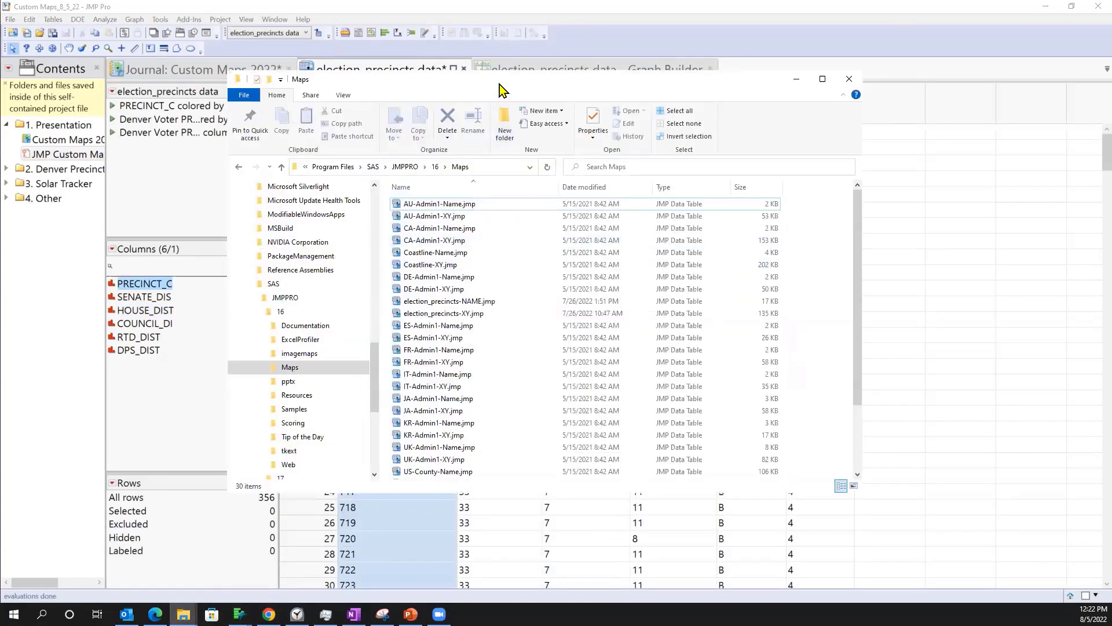
{"action": "left_click_drag", "start_coordinate": [506, 78], "coordinate": [514, 69]}
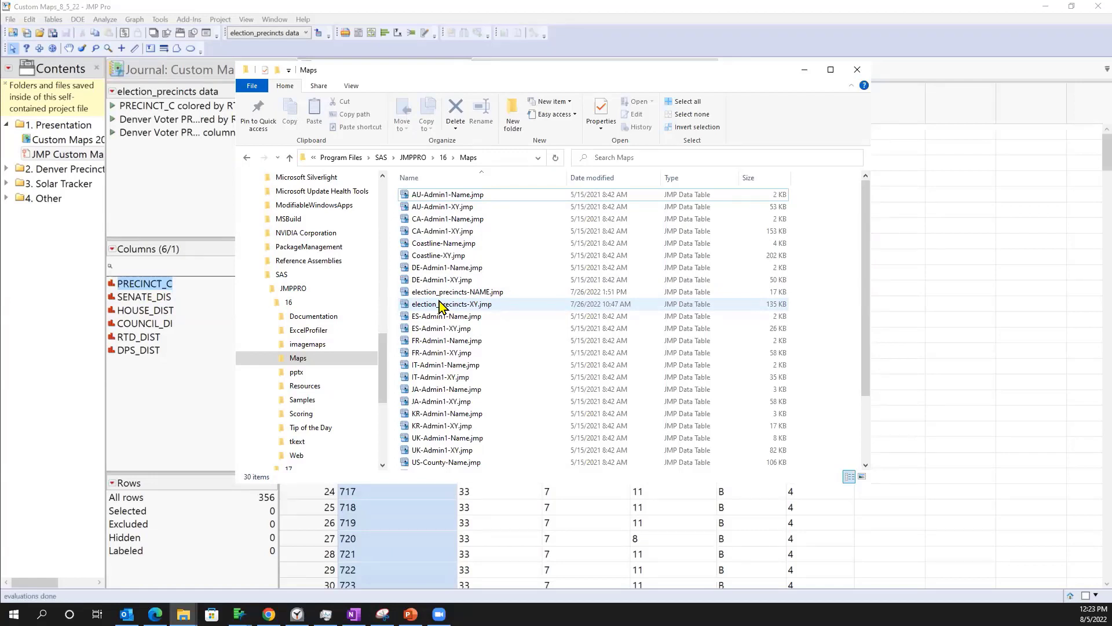
{"action": "left_click", "coordinate": [811, 72]}
- Close the Denver precincts Graph Builder map and the election_precincts data table without saving changes
{"action": "left_click", "coordinate": [709, 72]}
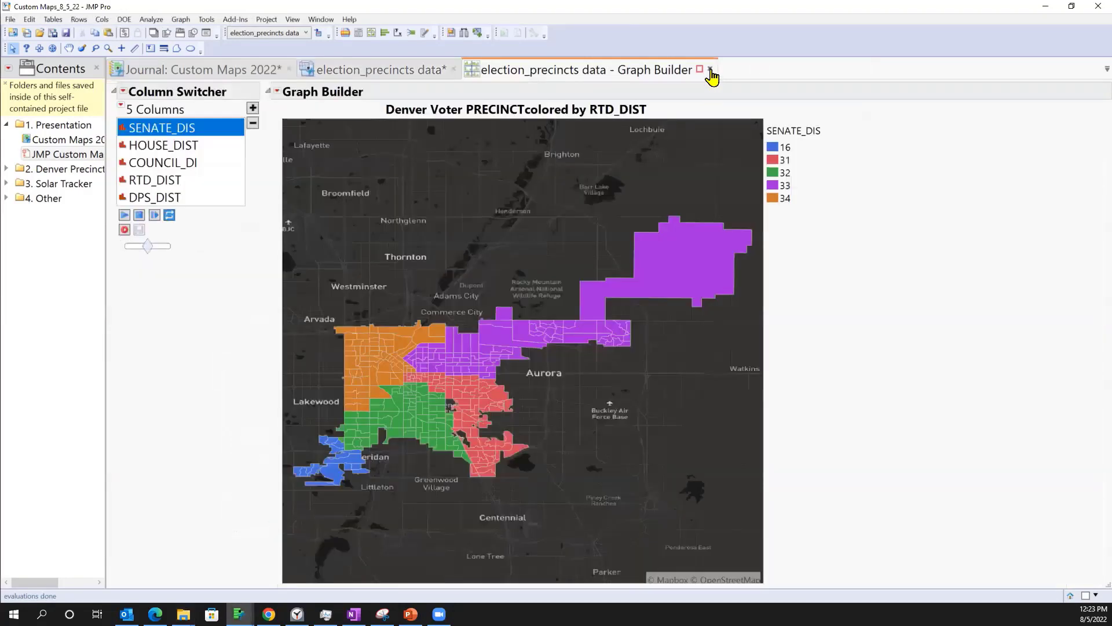
{"action": "left_click", "coordinate": [710, 70]}
{"action": "left_click", "coordinate": [464, 69]}
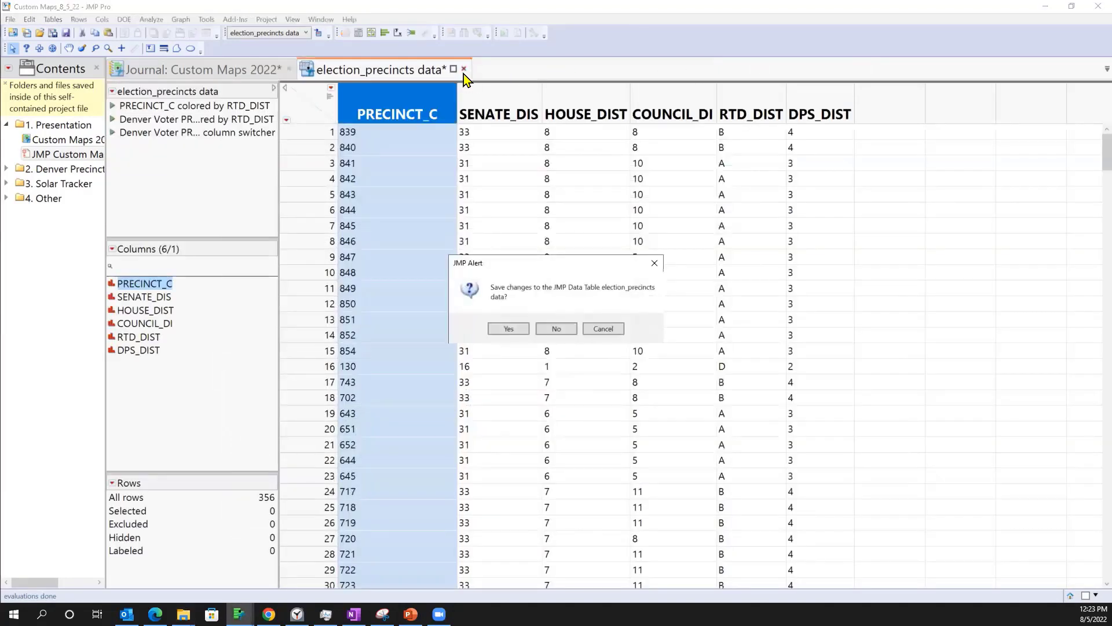
{"action": "left_click", "coordinate": [544, 327]}
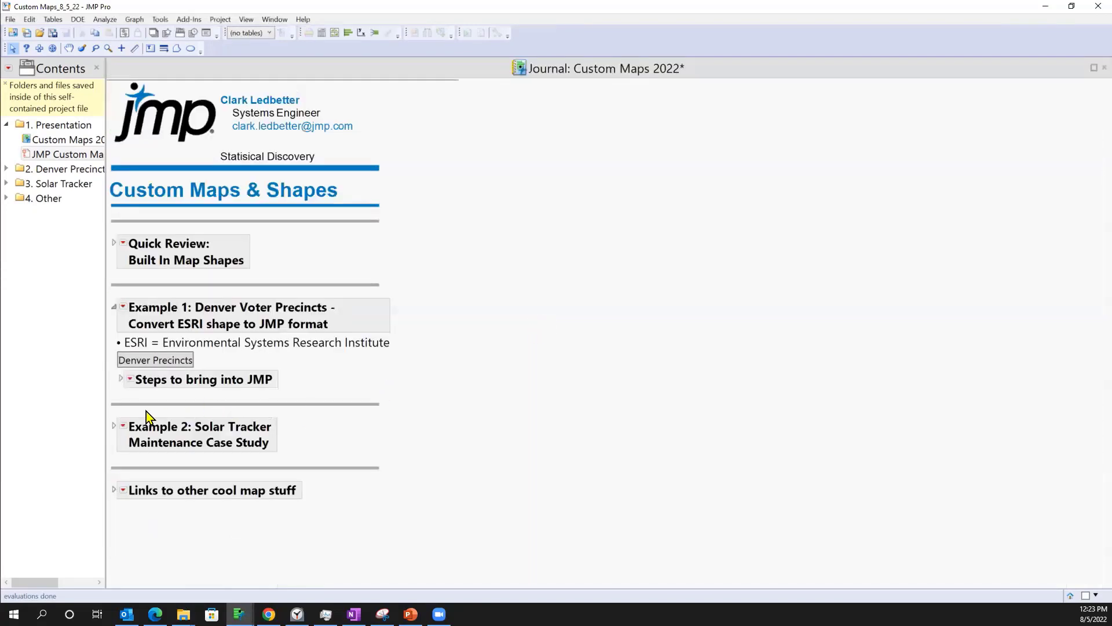
- Expand the Steps to bring into JMP section in the journal and review the list of ESRI shape files to download
{"action": "left_click", "coordinate": [119, 379]}
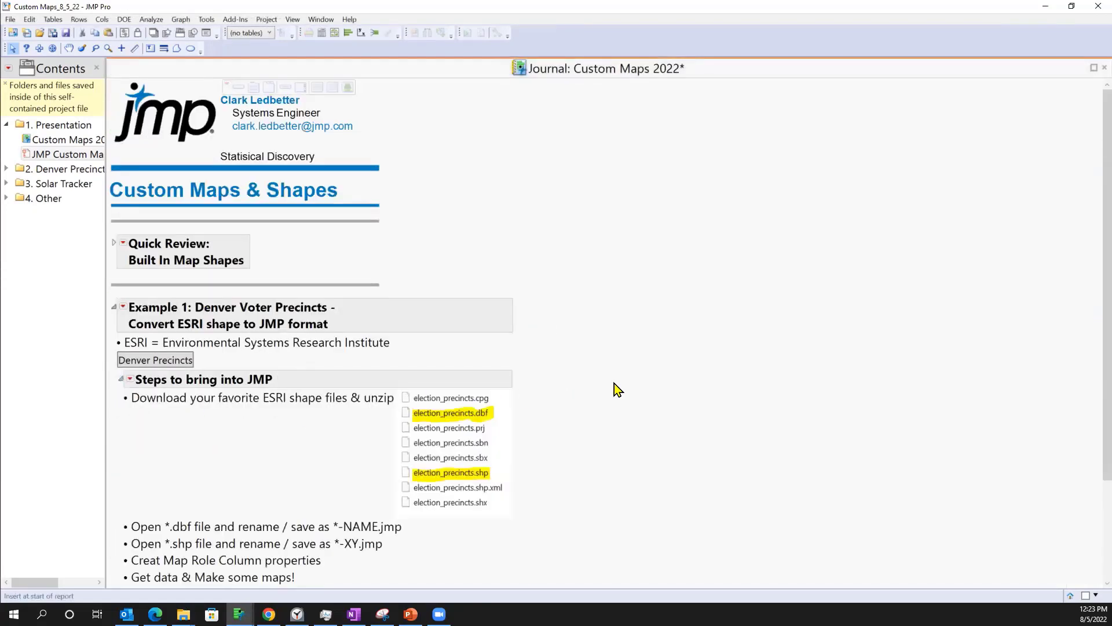
{"action": "scroll", "coordinate": [614, 384], "scroll_direction": "down", "scroll_amount": 3}
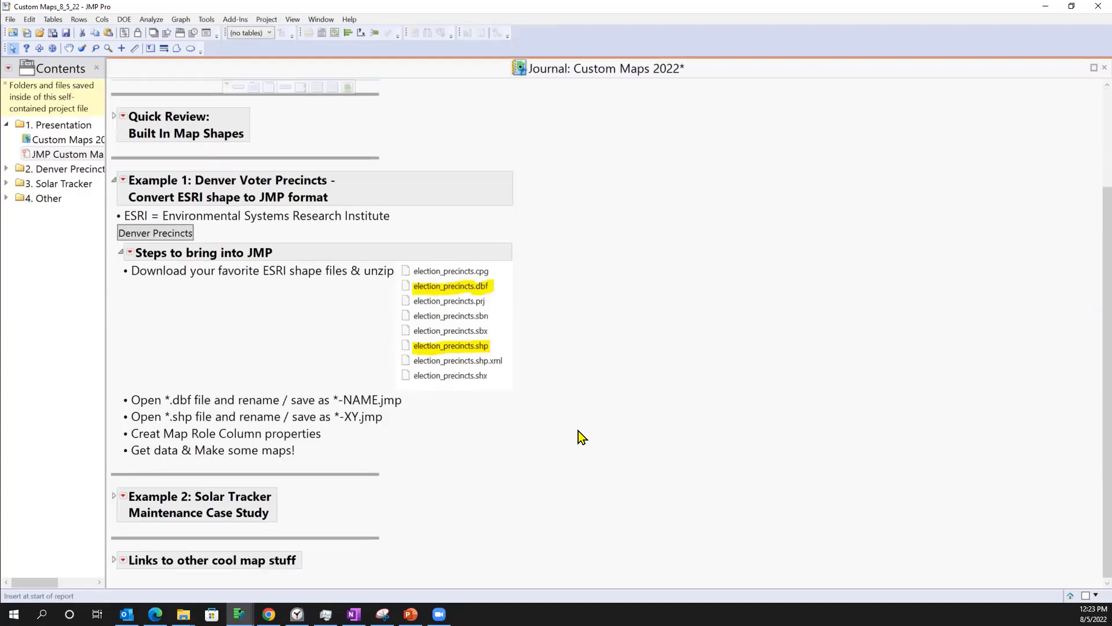
{"action": "left_click_drag", "start_coordinate": [578, 430], "coordinate": [573, 318]}
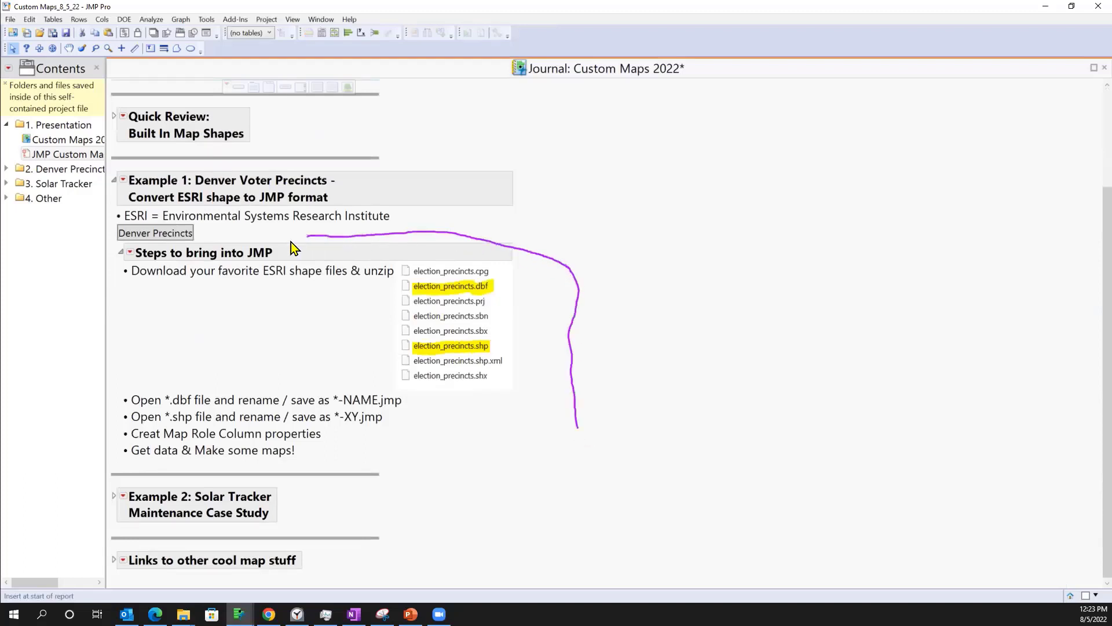
{"action": "left_click_drag", "start_coordinate": [330, 294], "coordinate": [348, 292]}
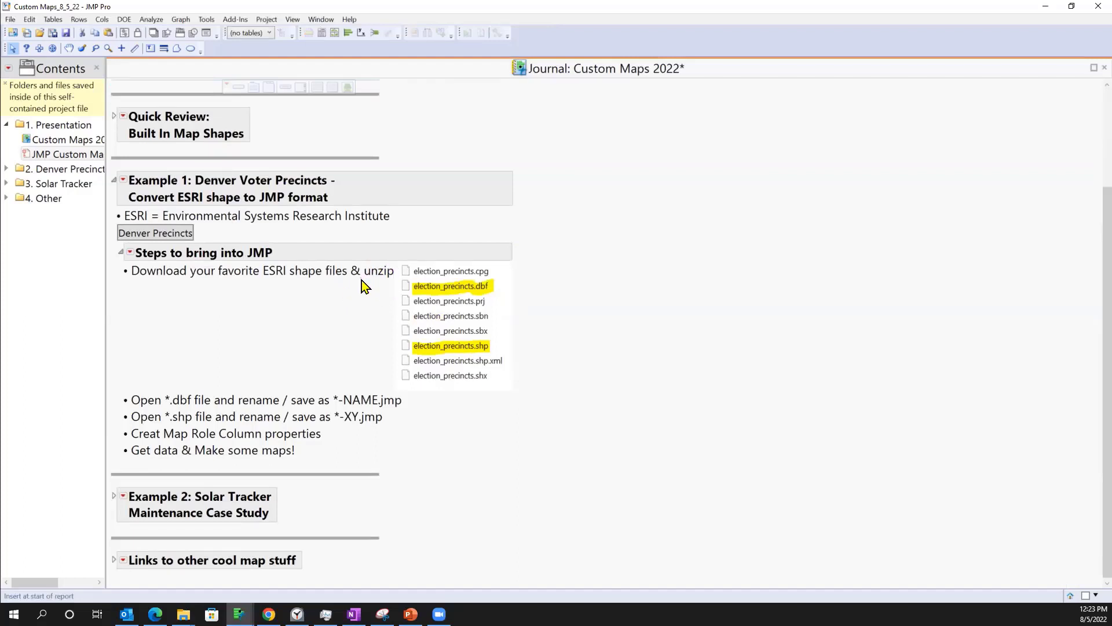
{"action": "mouse_move", "coordinate": [528, 267]}
{"action": "left_mouse_down"}
{"action": "mouse_move", "coordinate": [533, 369]}
{"action": "mouse_move", "coordinate": [529, 313]}
{"action": "left_mouse_up"}
{"action": "left_click_drag", "start_coordinate": [532, 265], "coordinate": [521, 280]}
- In the project contents, collapse the Presentation folder, expand Denver Precincts and widen the pane until the full file names show
{"action": "left_click", "coordinate": [6, 125]}
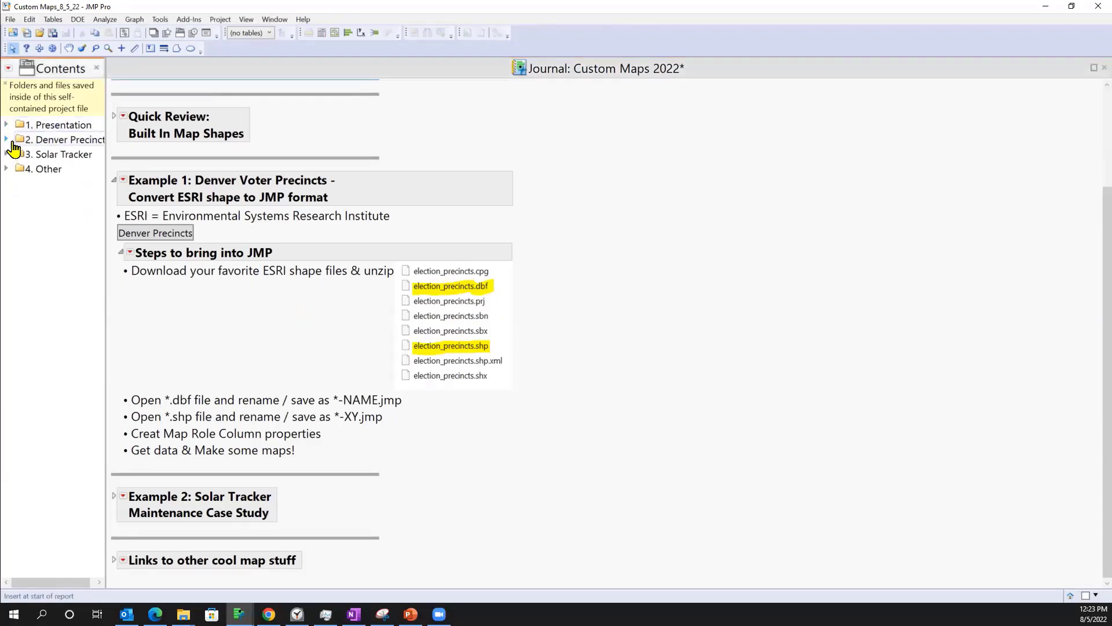
{"action": "left_click", "coordinate": [7, 139]}
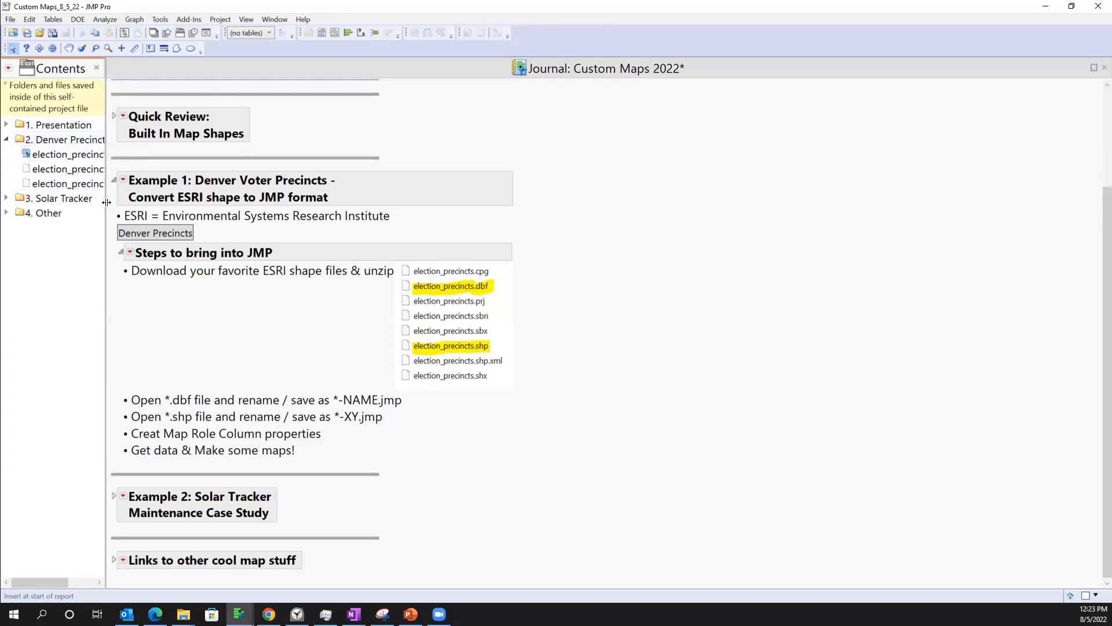
{"action": "left_click_drag", "start_coordinate": [106, 202], "coordinate": [157, 201]}
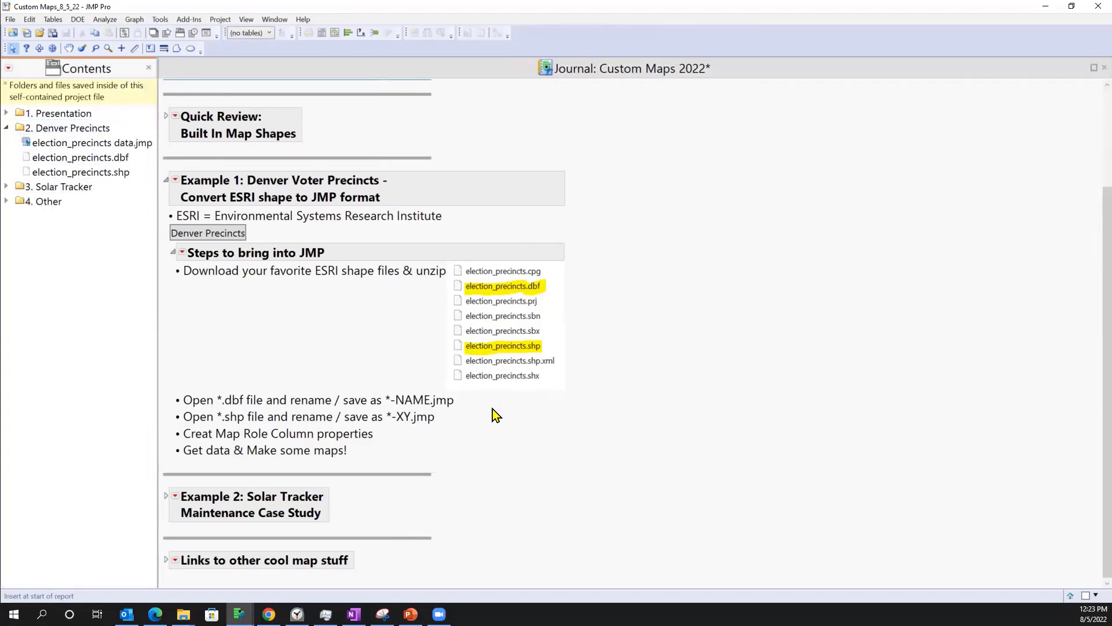
- Review the steps for renaming the .dbf and .shp files, and collapse the Steps to bring into JMP section
{"action": "left_click_drag", "start_coordinate": [583, 415], "coordinate": [248, 409]}
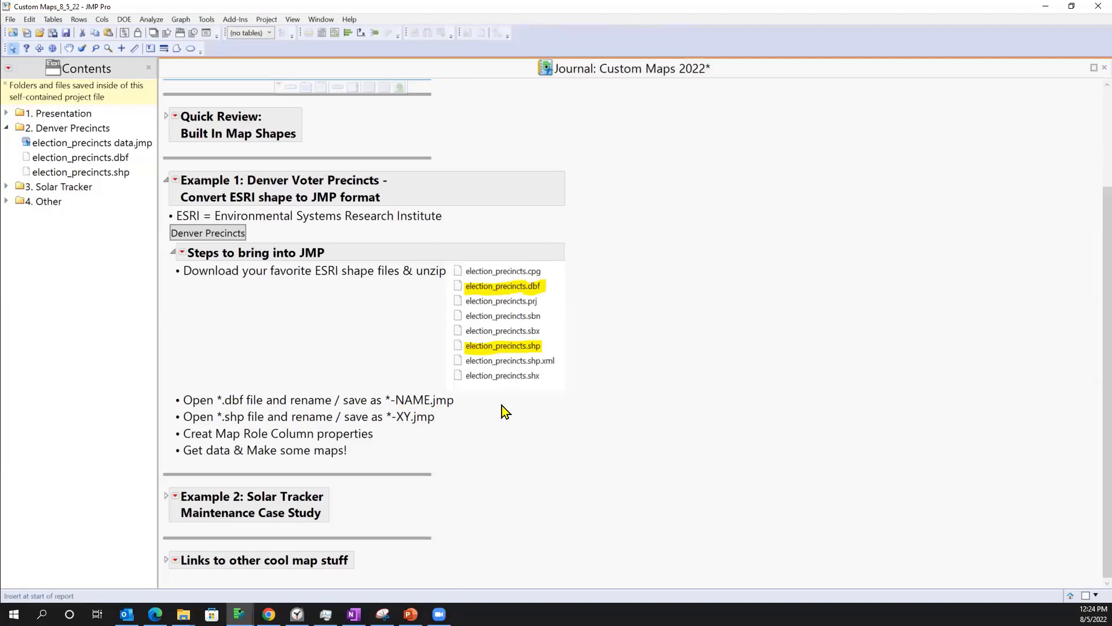
{"action": "mouse_move", "coordinate": [502, 405]}
{"action": "left_mouse_down"}
{"action": "mouse_move", "coordinate": [459, 429]}
{"action": "mouse_move", "coordinate": [232, 425]}
{"action": "mouse_move", "coordinate": [357, 425]}
{"action": "left_mouse_up"}
{"action": "left_click", "coordinate": [173, 253]}
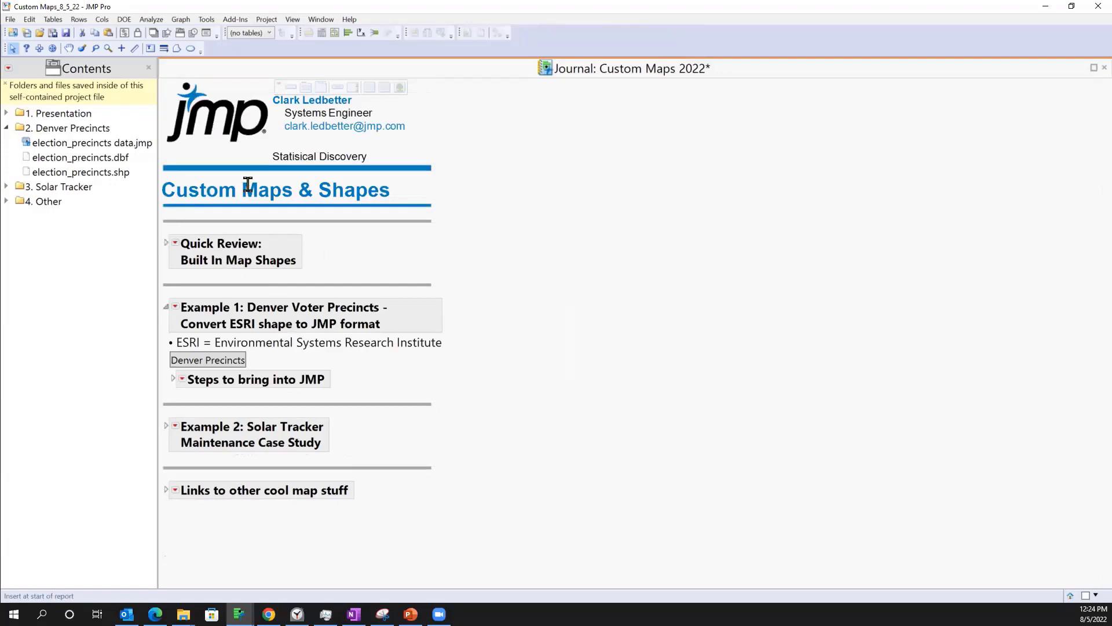
- Open election_precincts.shp from the Denver Precincts folder and examine its Part, X and Y columns
{"action": "double_click", "coordinate": [99, 173]}
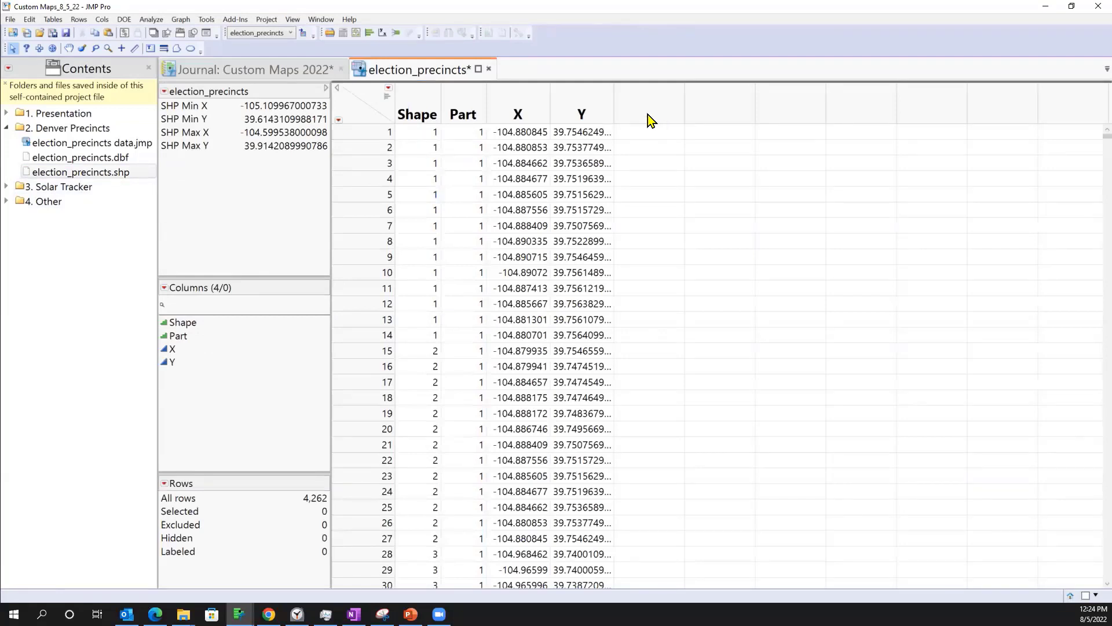
{"action": "left_click", "coordinate": [467, 106]}
{"action": "left_click", "coordinate": [524, 109]}
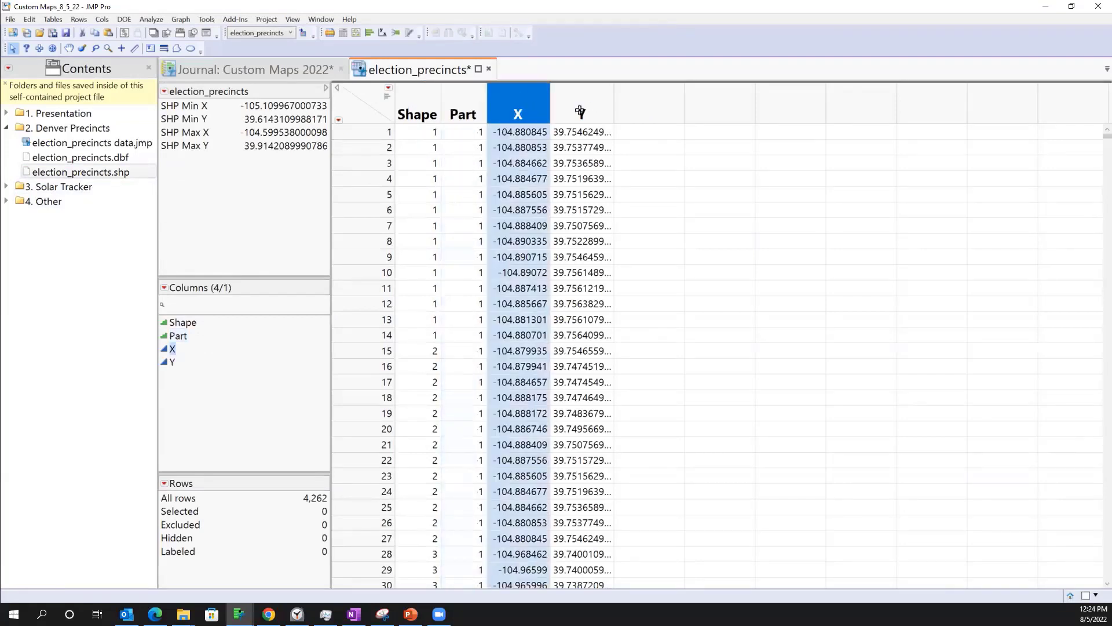
{"action": "left_click", "coordinate": [579, 111]}
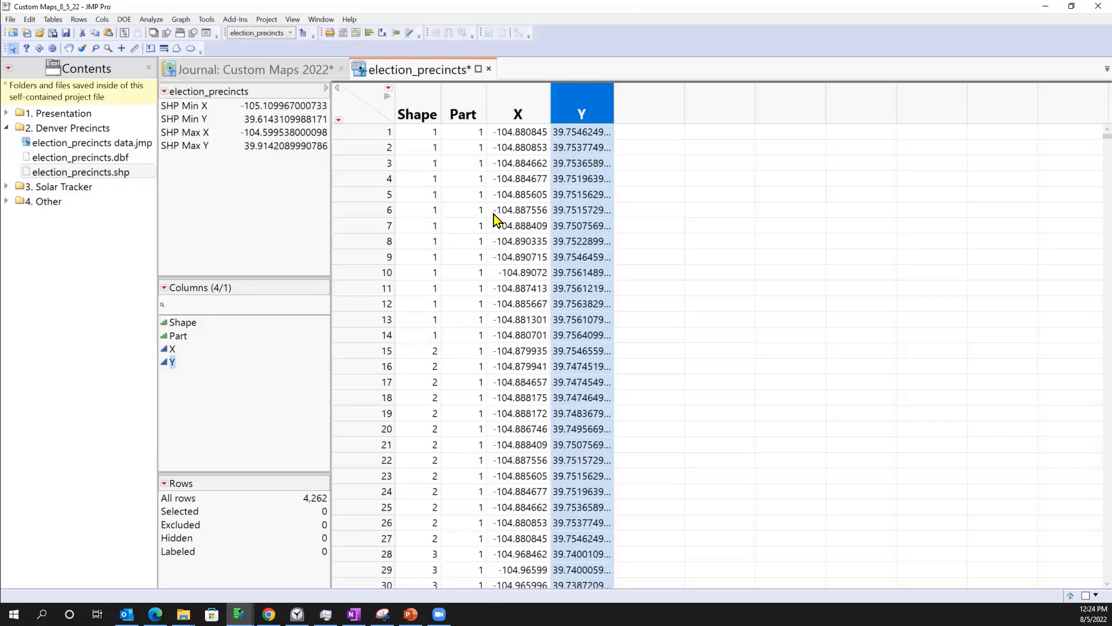
{"action": "scroll", "coordinate": [468, 250], "scroll_direction": "down", "scroll_amount": 7}
{"action": "scroll", "coordinate": [468, 250], "scroll_direction": "up", "scroll_amount": 7}
- Save the shape coordinates table in Project Contents as election_precincts2-XY.jmp
{"action": "left_click", "coordinate": [11, 19]}
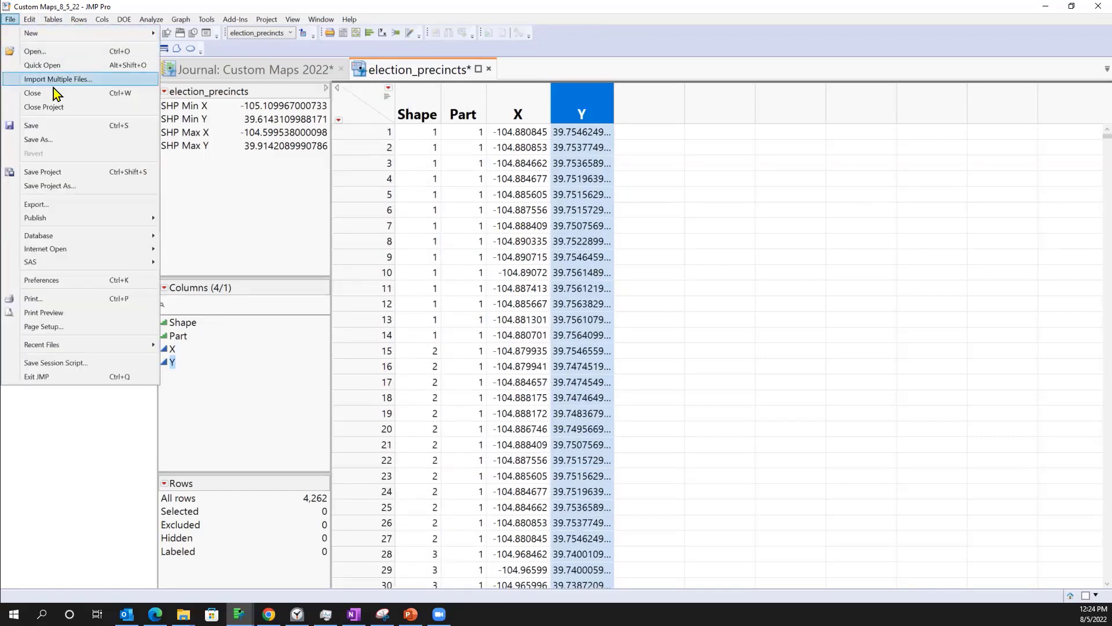
{"action": "left_click", "coordinate": [52, 141]}
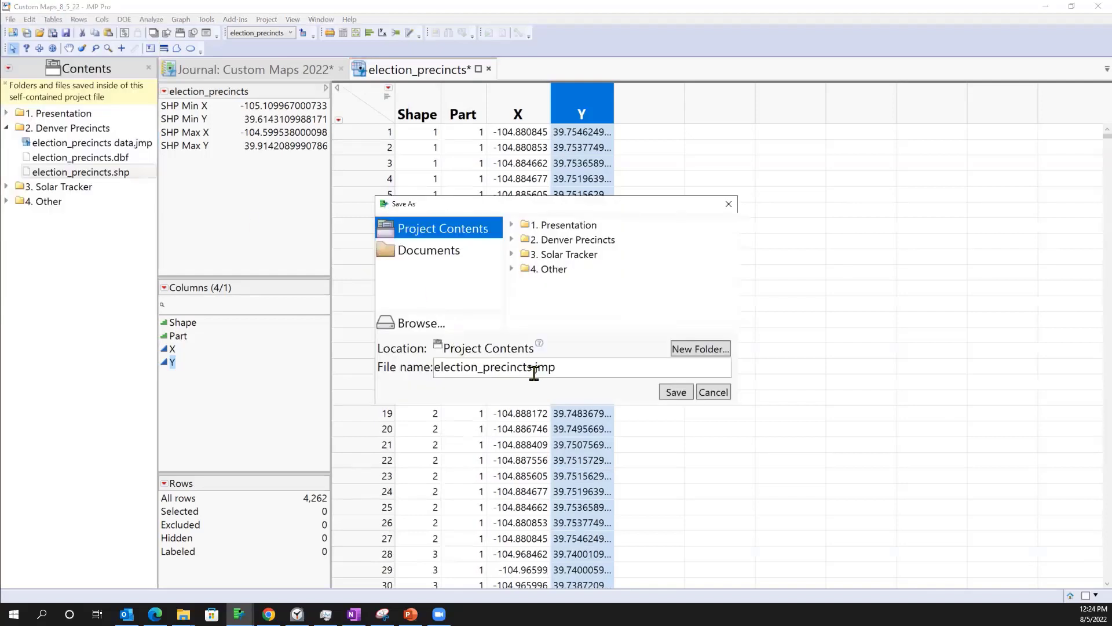
{"action": "left_click", "coordinate": [532, 373]}
{"action": "left_click", "coordinate": [532, 372]}
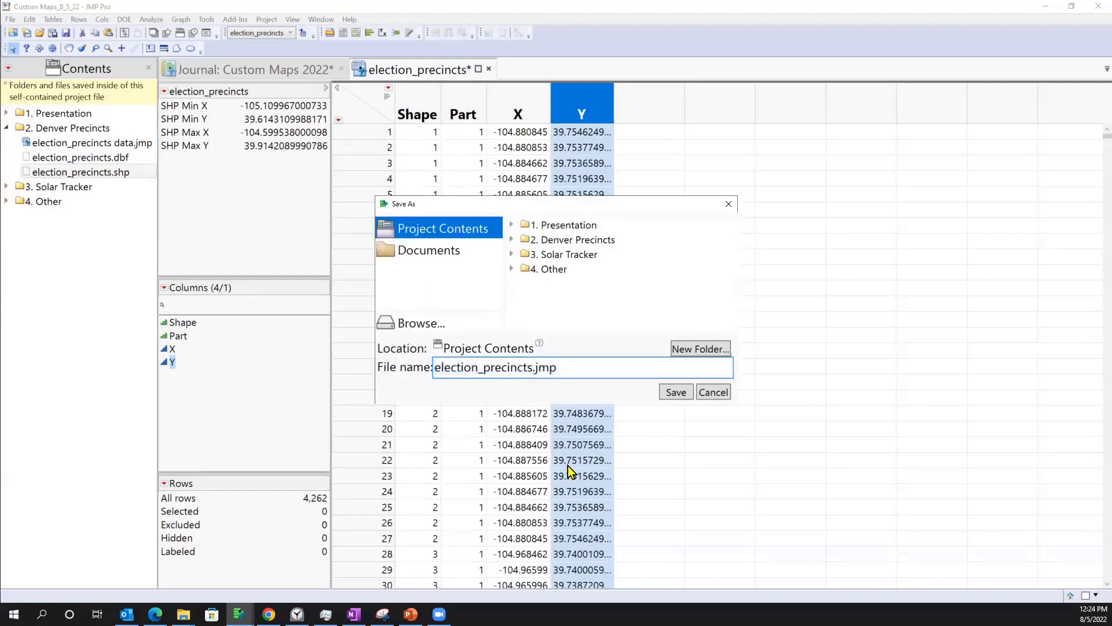
{"action": "type", "text": "2-XY"}
{"action": "left_click", "coordinate": [667, 397]}
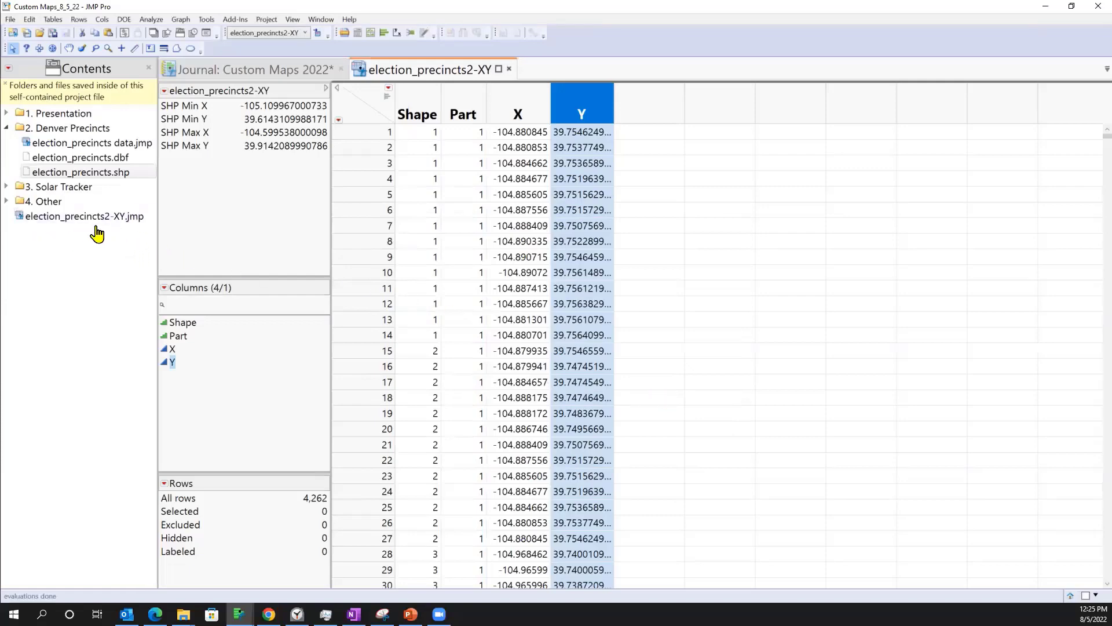
- Open election_precincts.dbf and save it in Project Contents as election_precincts2-Name.jmp, widening the contents pane to fit the file name
{"action": "double_click", "coordinate": [108, 164]}
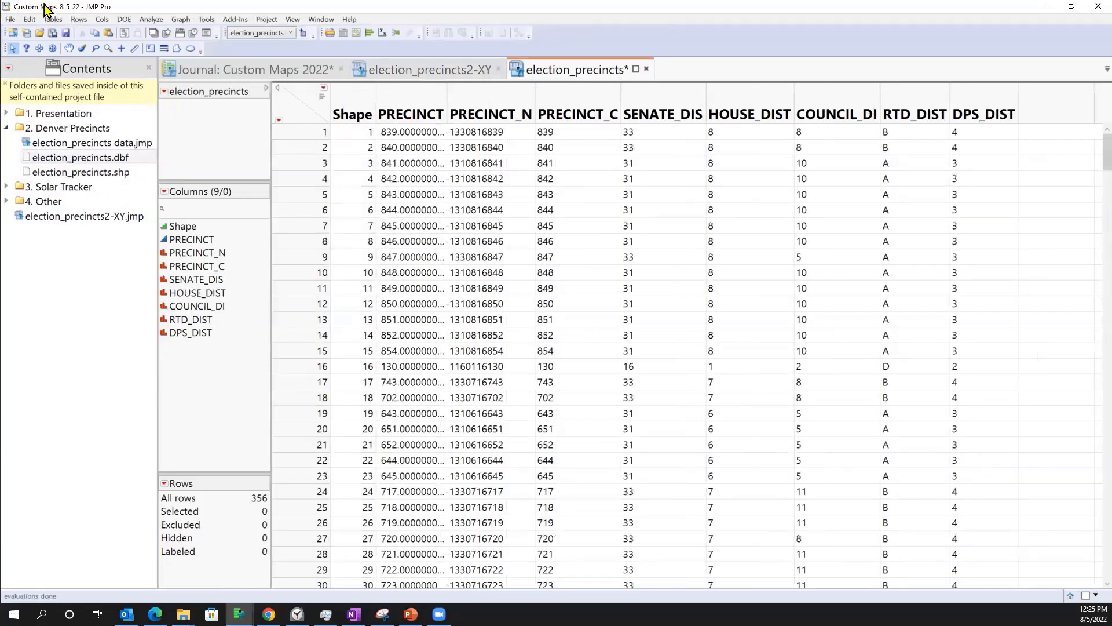
{"action": "left_click", "coordinate": [10, 20]}
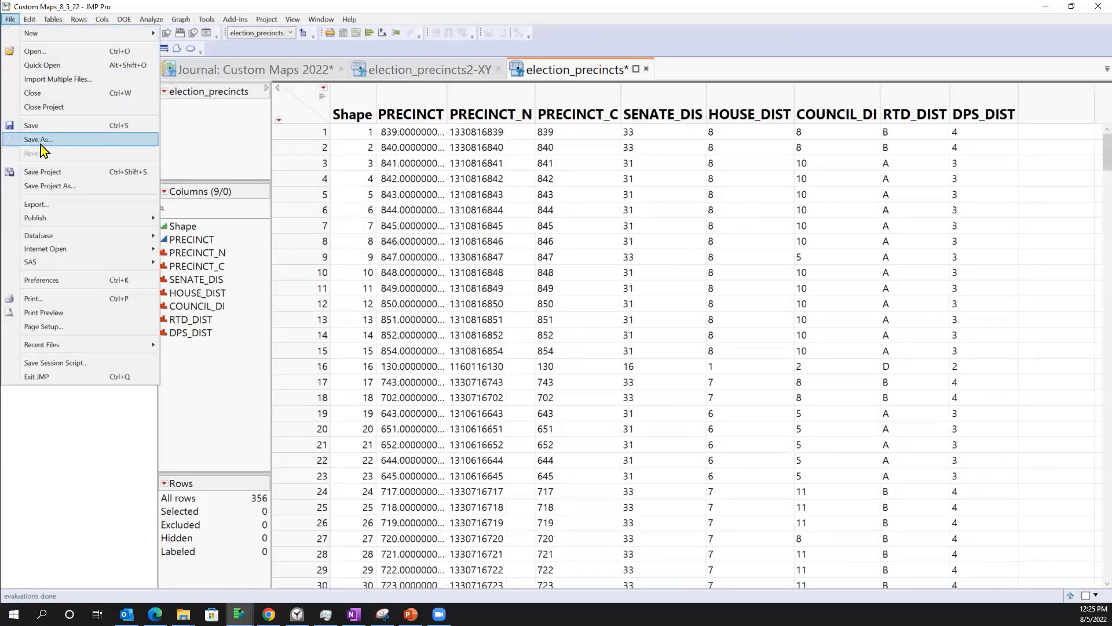
{"action": "left_click", "coordinate": [41, 144]}
{"action": "double_click", "coordinate": [533, 369]}
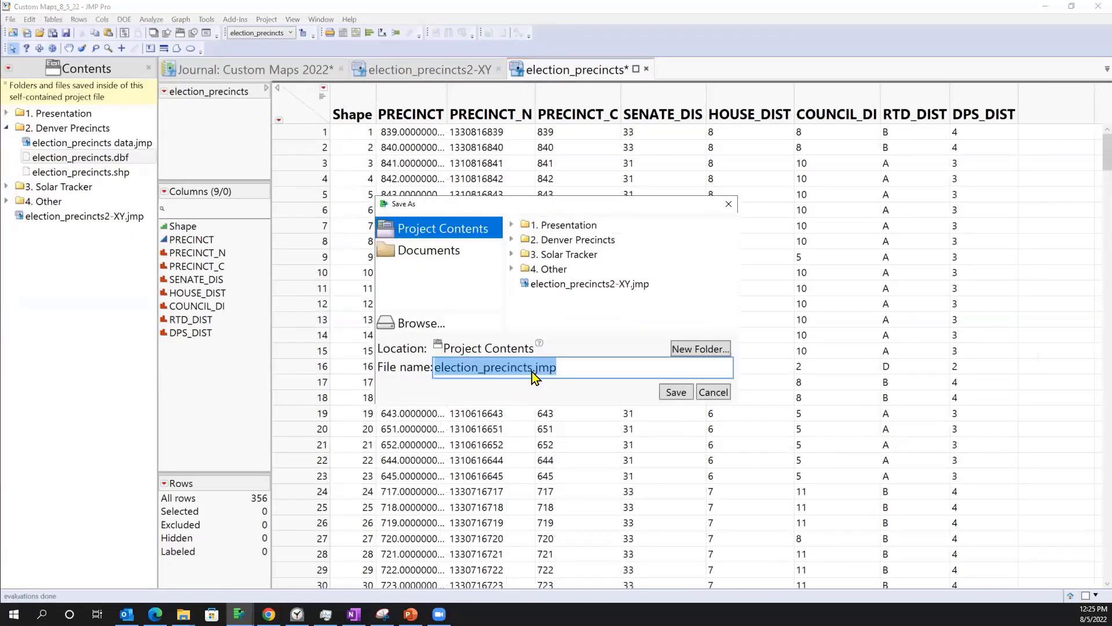
{"action": "left_click", "coordinate": [533, 370]}
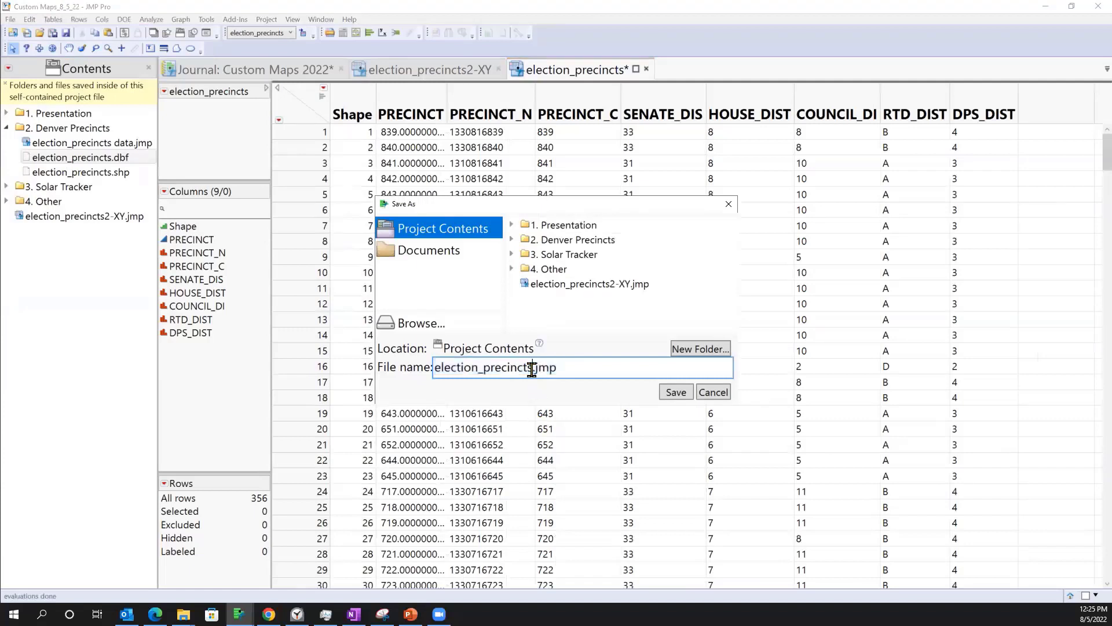
{"action": "type", "text": "2-Name"}
{"action": "left_click", "coordinate": [676, 393]}
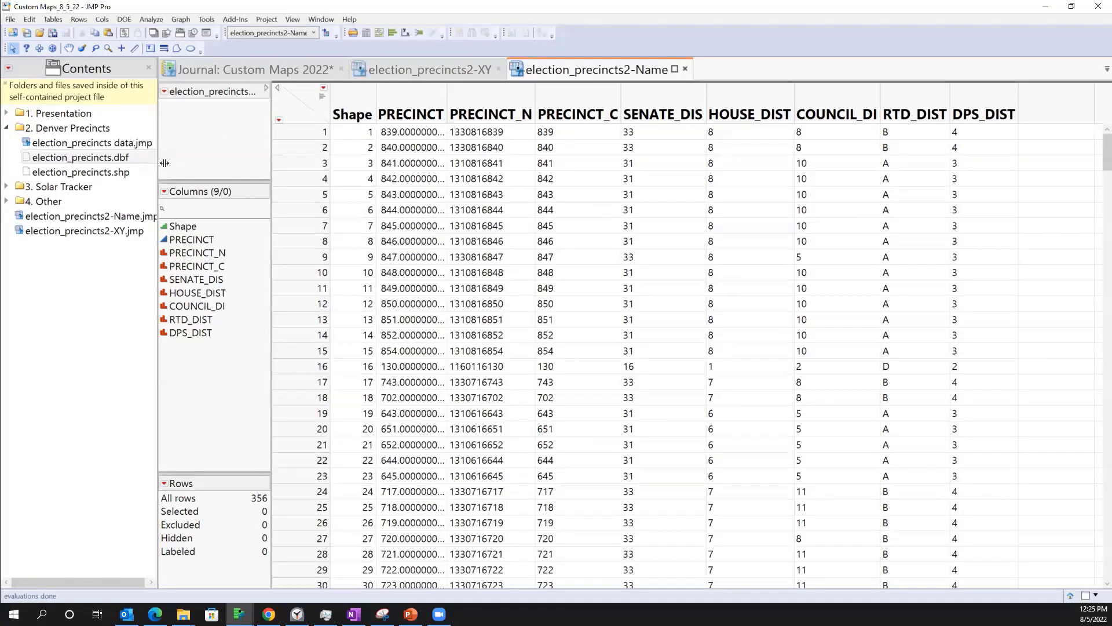
{"action": "left_click_drag", "start_coordinate": [165, 163], "coordinate": [174, 163]}
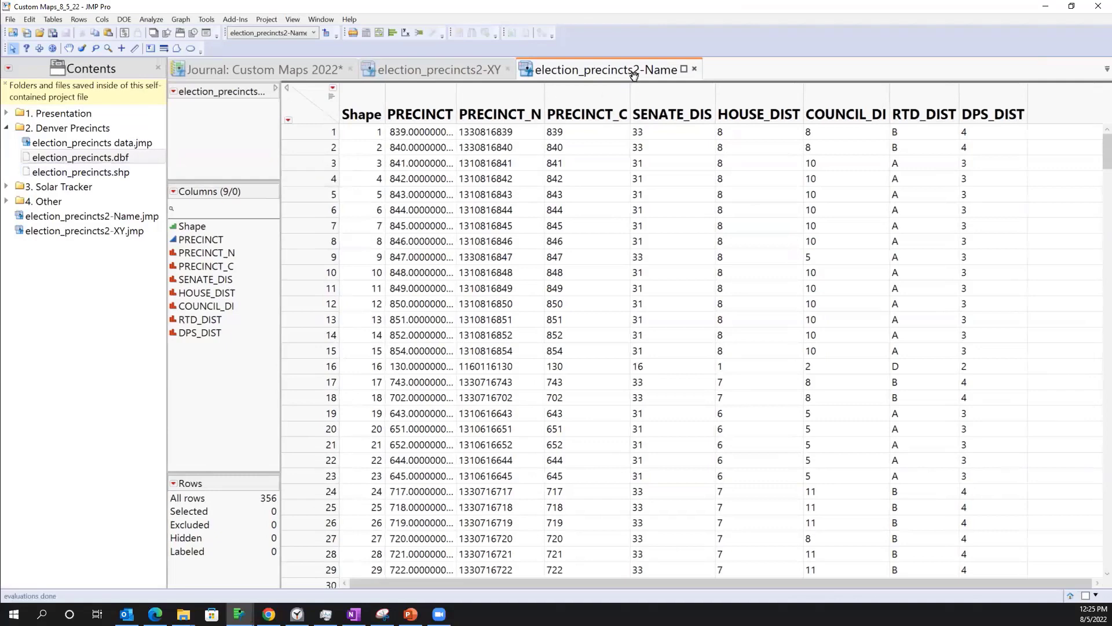
- Compare the election_precincts2-XY and election_precincts2-Name tables, and examine the PRECINCT column in the Name table
{"action": "left_click", "coordinate": [439, 70]}
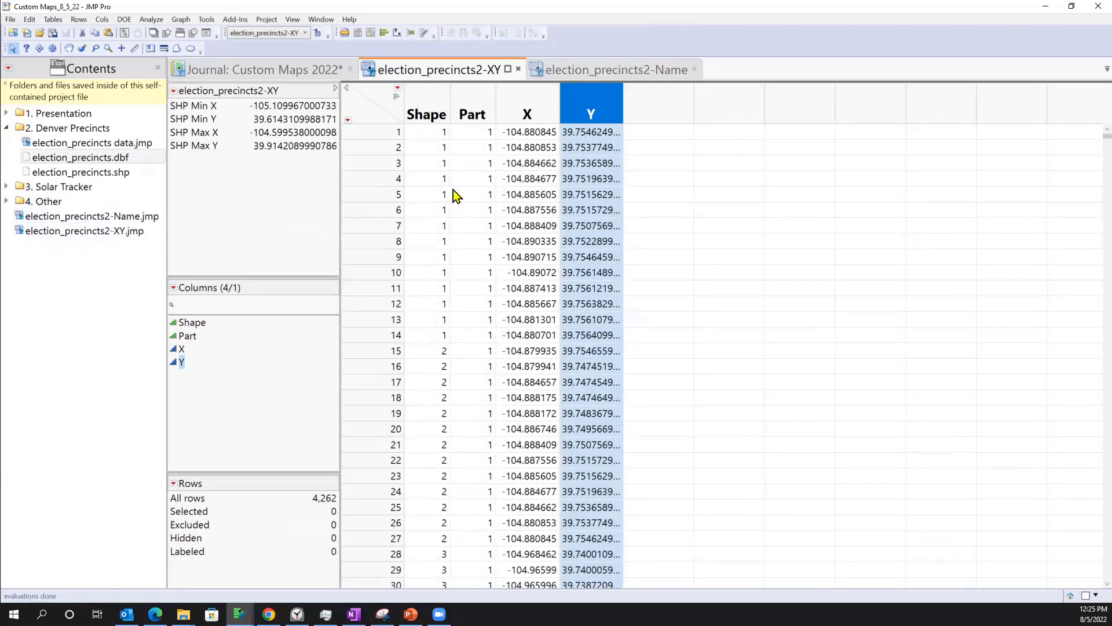
{"action": "left_click", "coordinate": [584, 70]}
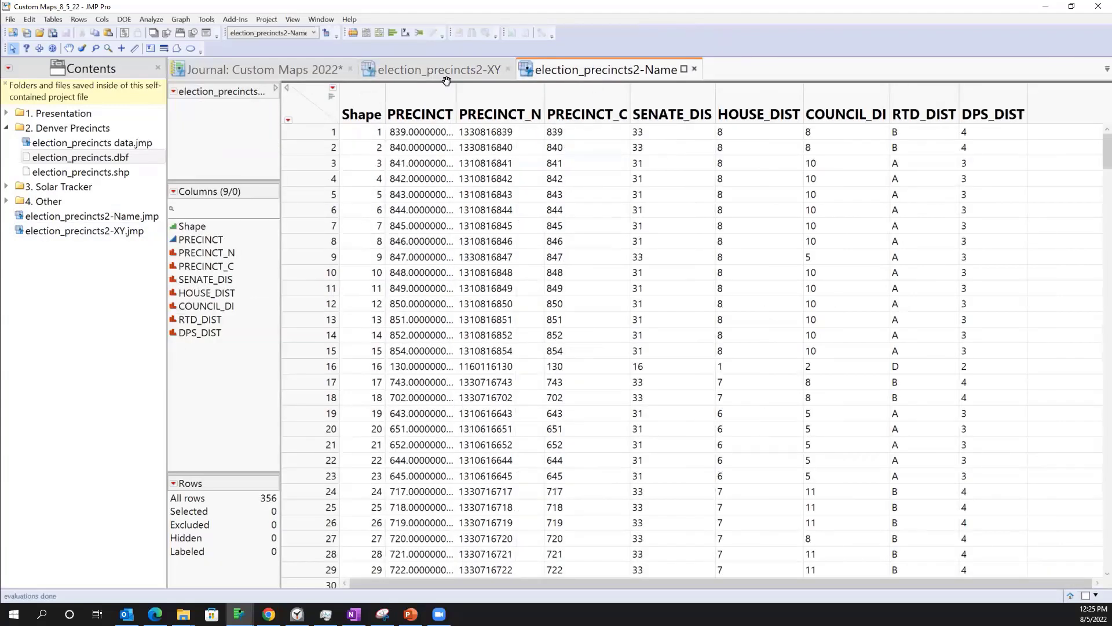
{"action": "mouse_move", "coordinate": [443, 71]}
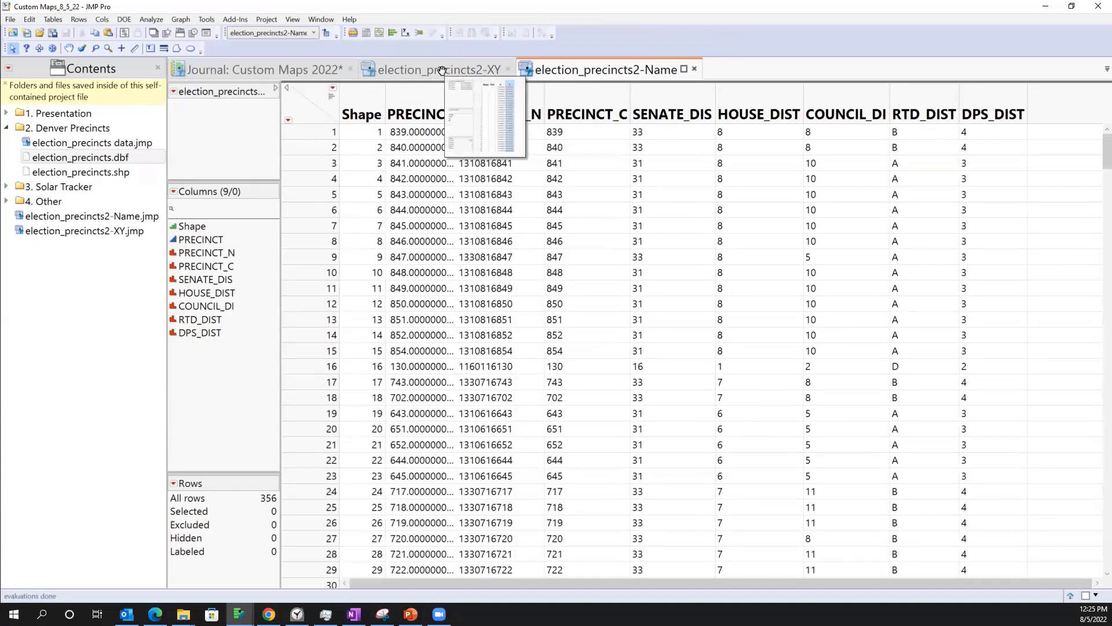
{"action": "left_click", "coordinate": [429, 109]}
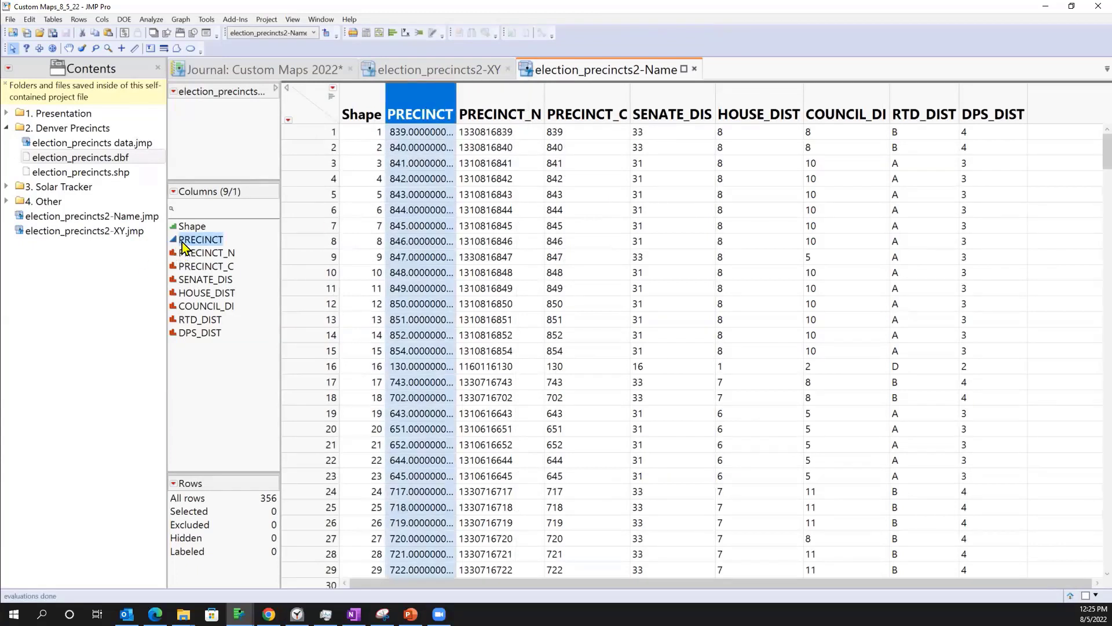
- Assign PRECINCT_C in the election_precincts2-Name table a Map Role property of Shape Name Definition and apply it
{"action": "left_click", "coordinate": [578, 99]}
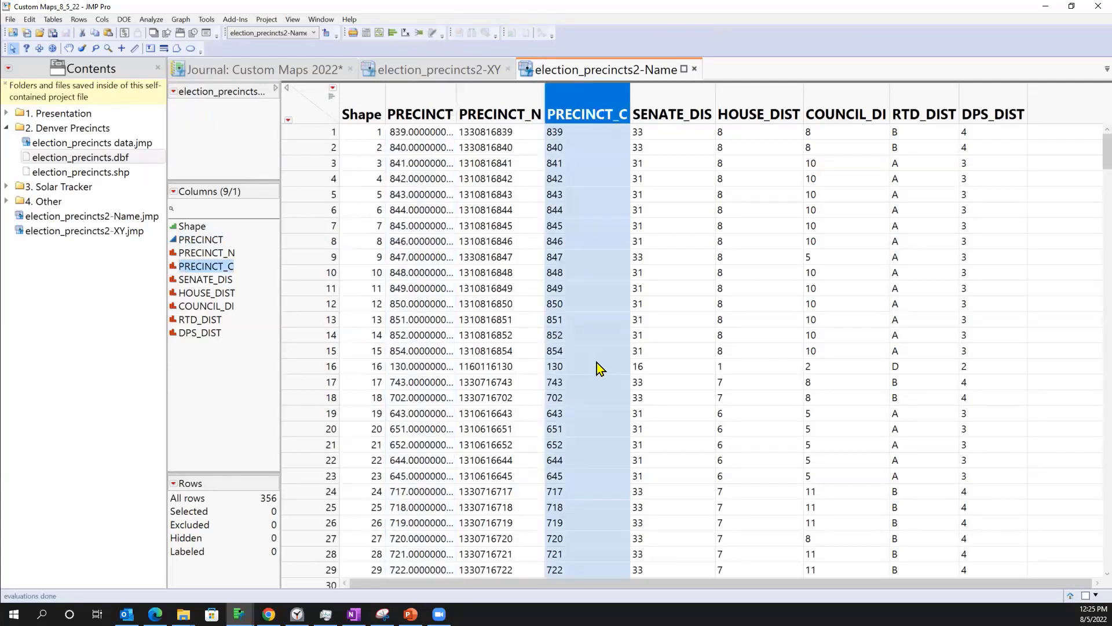
{"action": "right_click", "coordinate": [584, 99]}
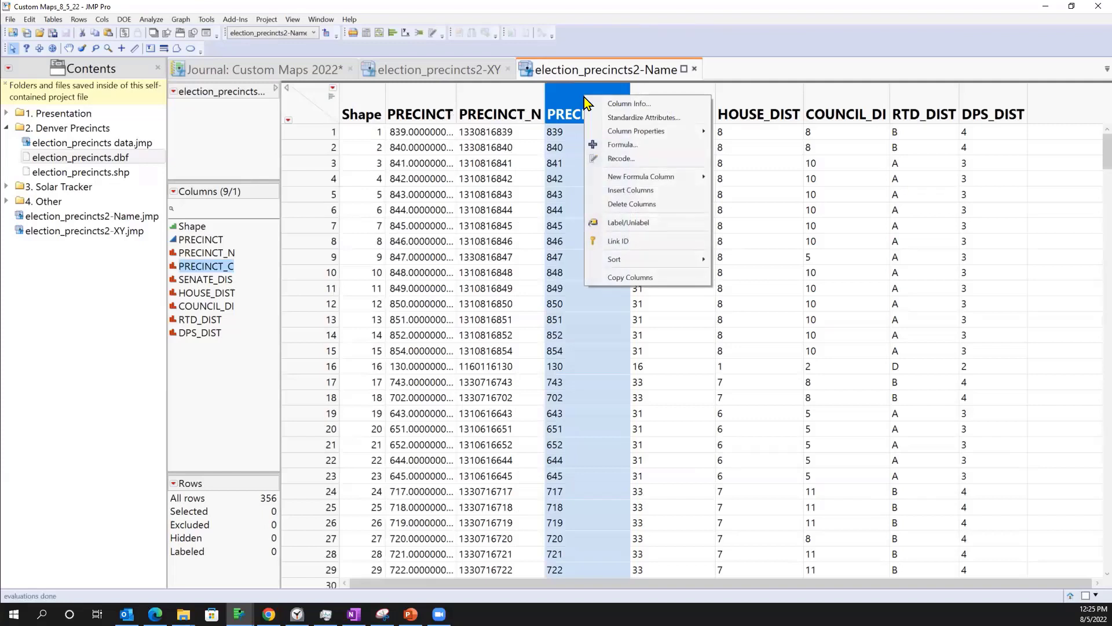
{"action": "left_click", "coordinate": [579, 94]}
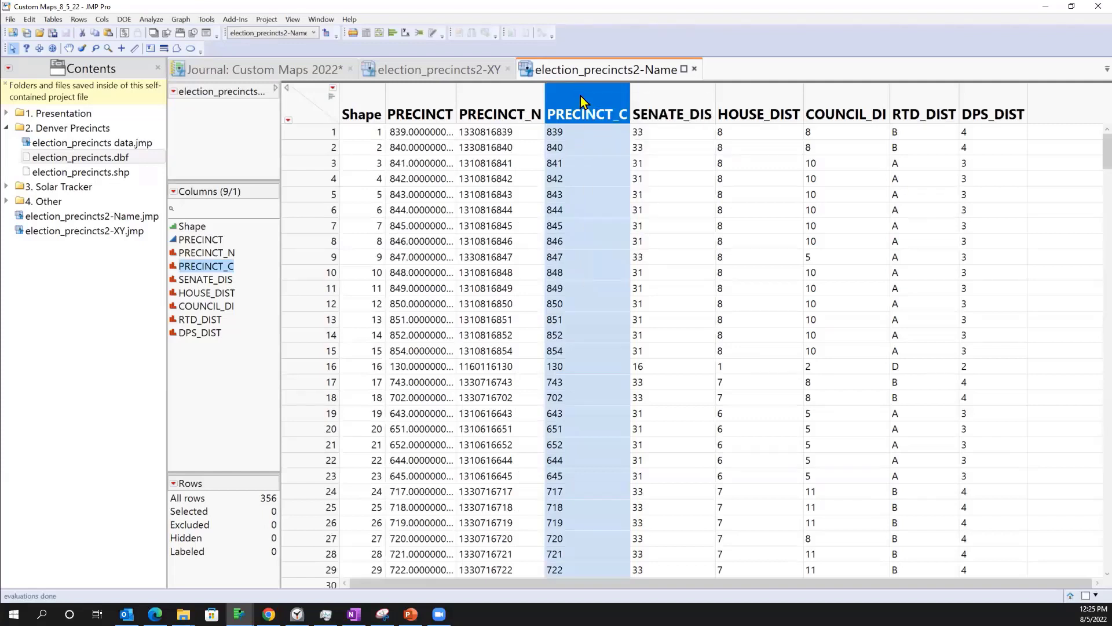
{"action": "right_click", "coordinate": [580, 95]}
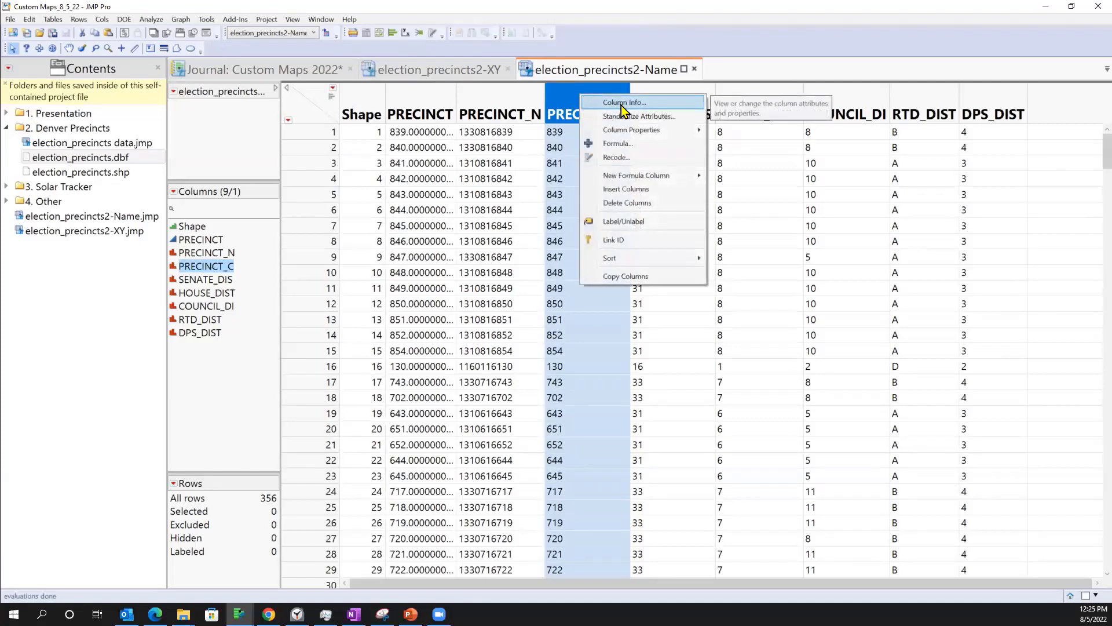
{"action": "left_click", "coordinate": [621, 103]}
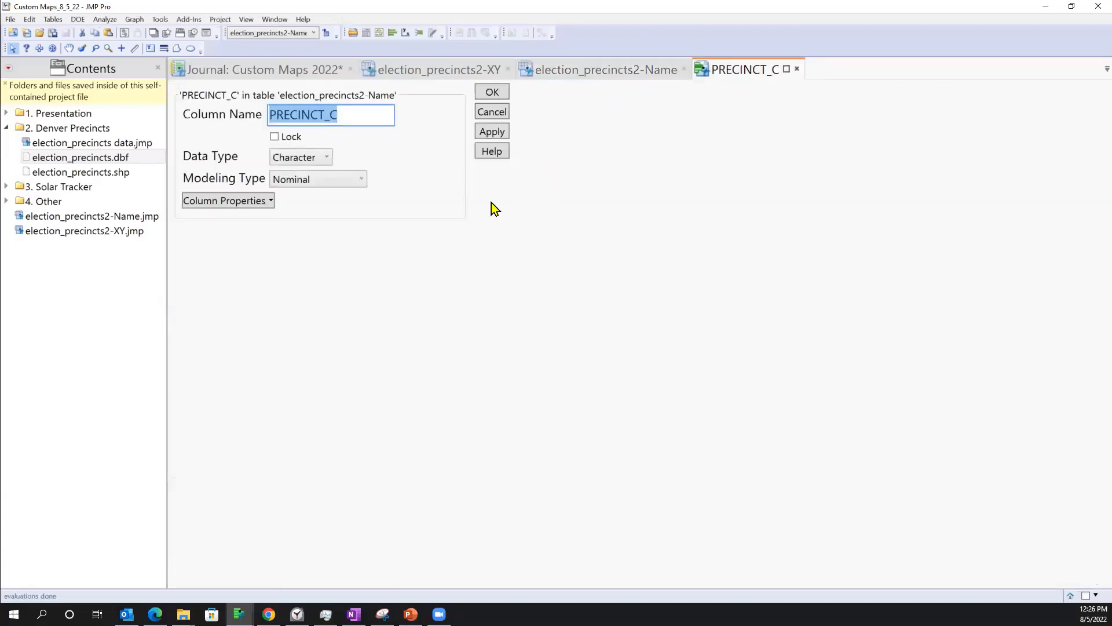
{"action": "left_click", "coordinate": [271, 201]}
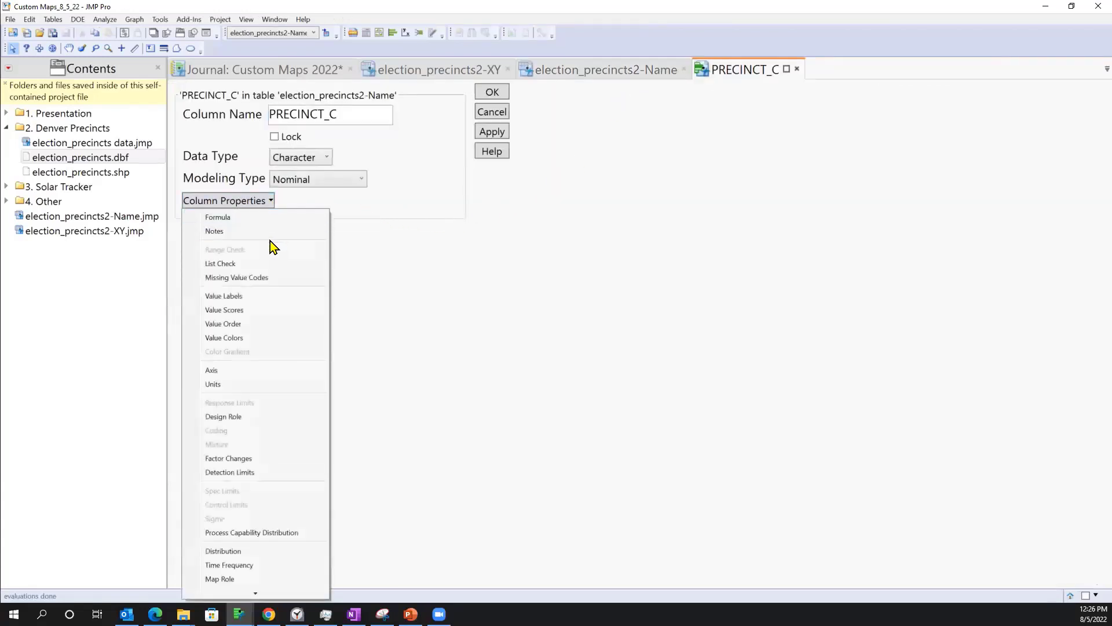
{"action": "scroll", "coordinate": [270, 241], "scroll_direction": "down", "scroll_amount": 3}
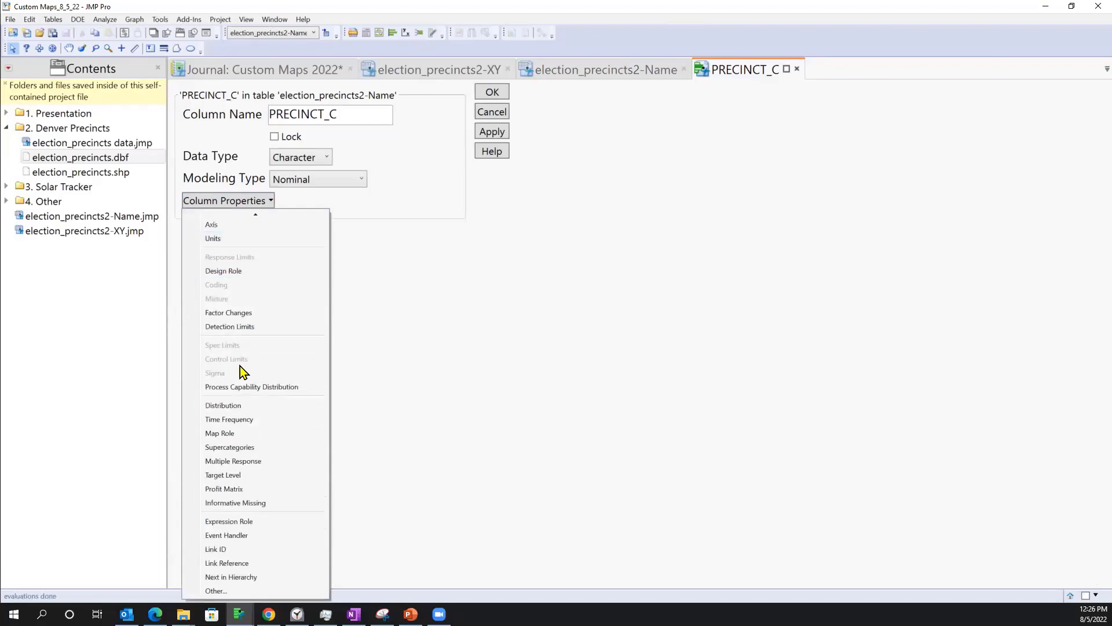
{"action": "left_click", "coordinate": [222, 434]}
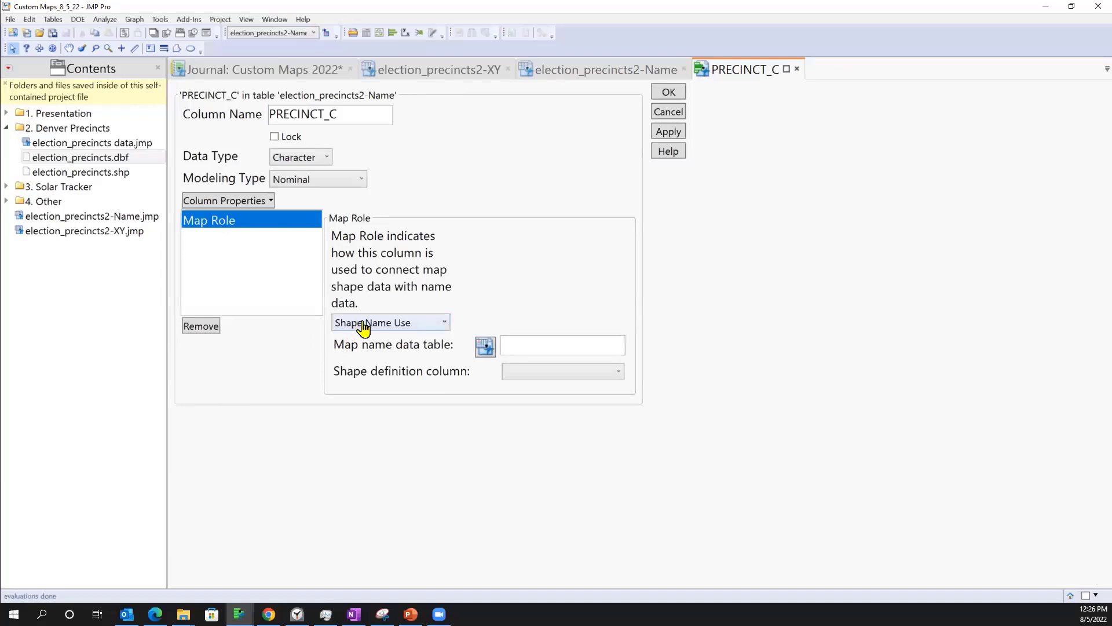
{"action": "left_click", "coordinate": [443, 325]}
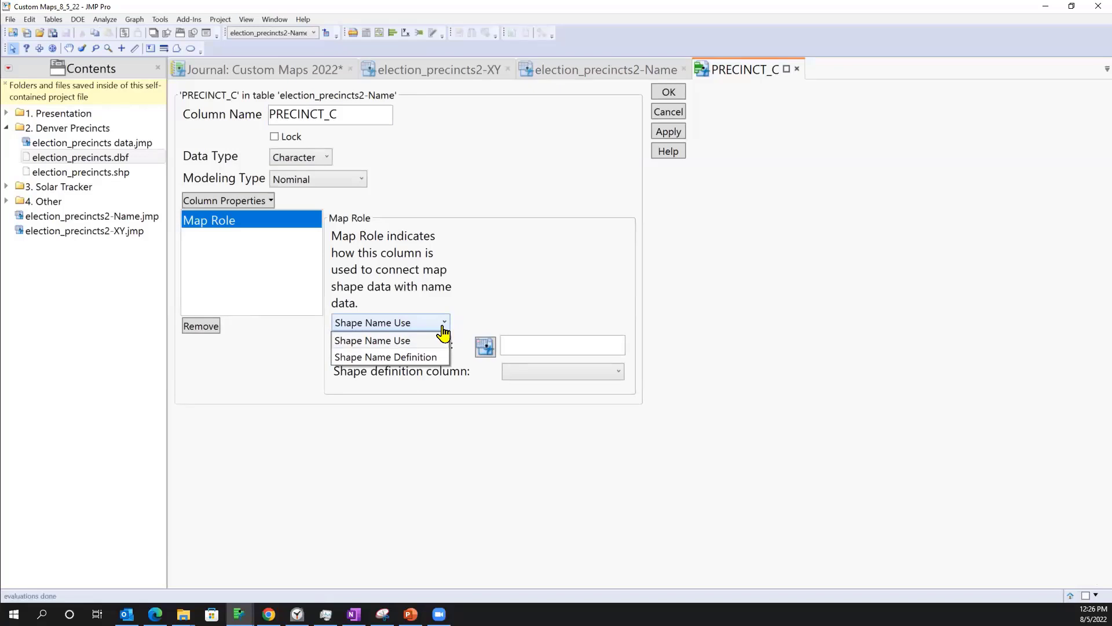
{"action": "left_click", "coordinate": [410, 357]}
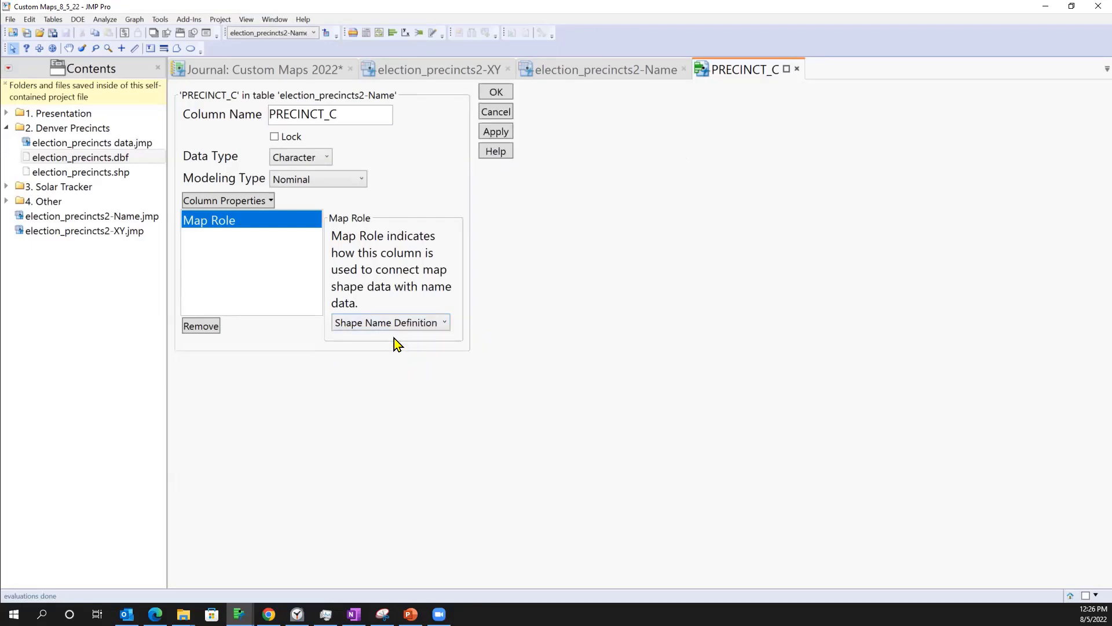
{"action": "left_click", "coordinate": [490, 132]}
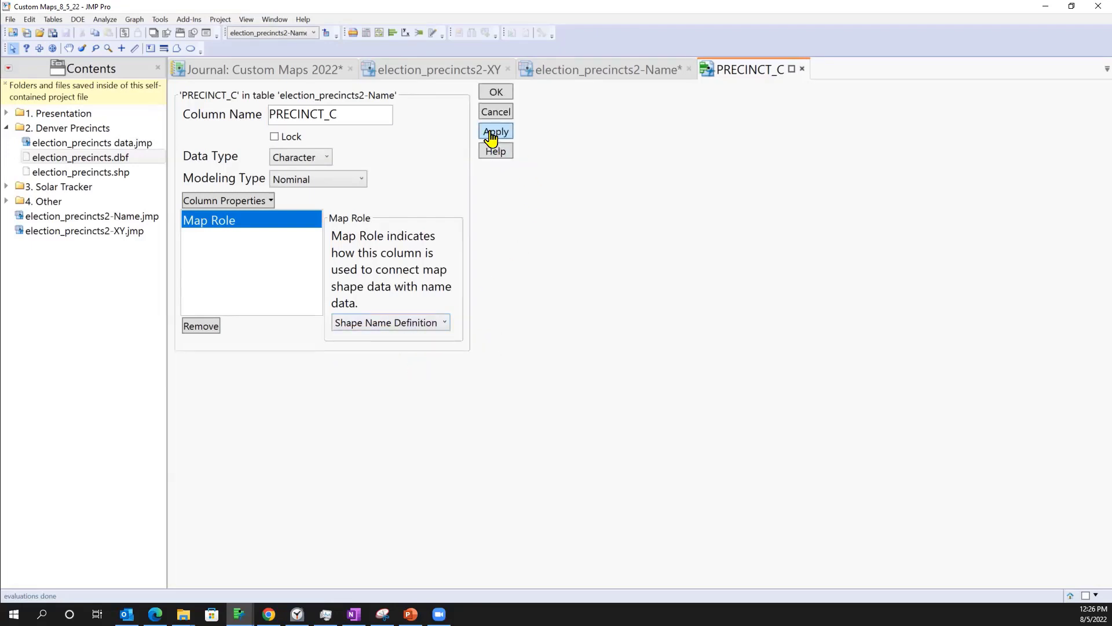
{"action": "left_click", "coordinate": [493, 92]}
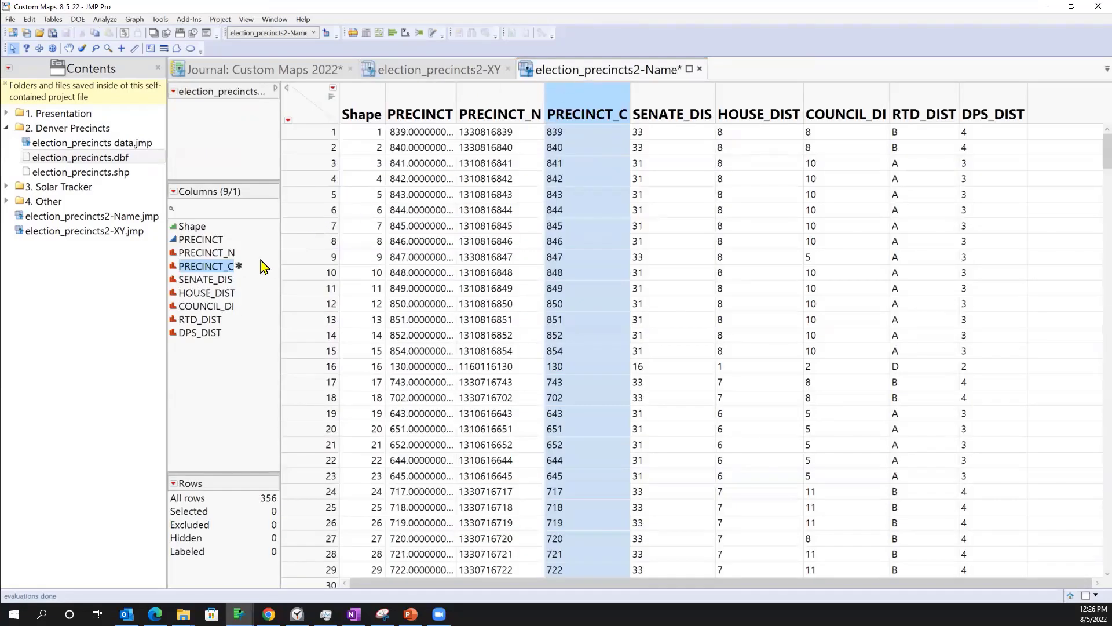
- Check the Map Role property on PRECINCT_C, then save the election_precincts2-Name table and the project
{"action": "left_click", "coordinate": [238, 266]}
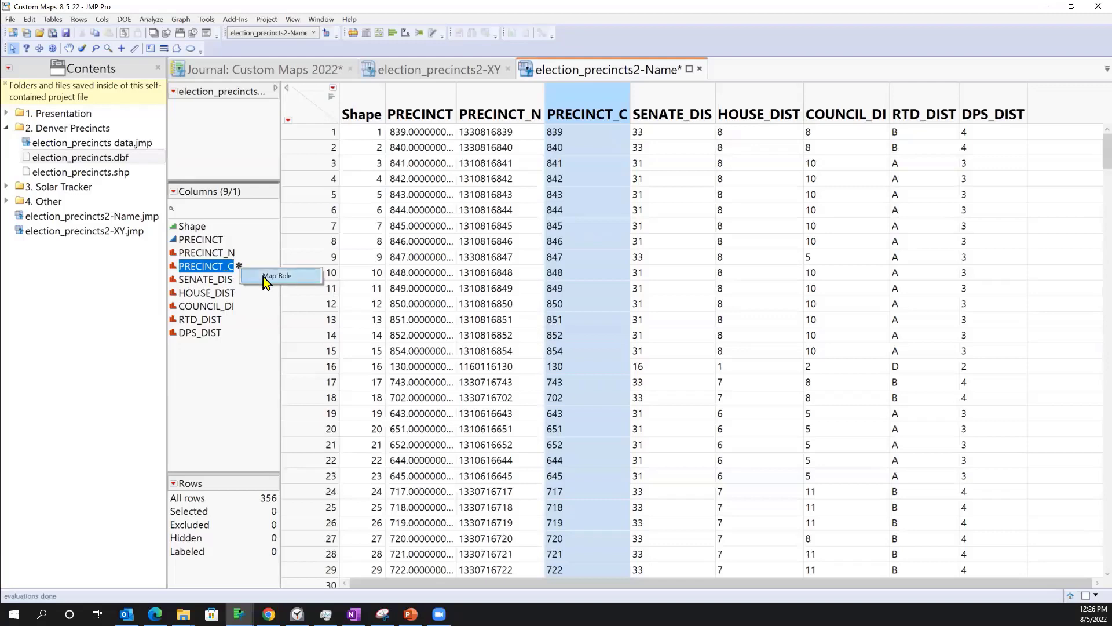
{"action": "left_click", "coordinate": [266, 276]}
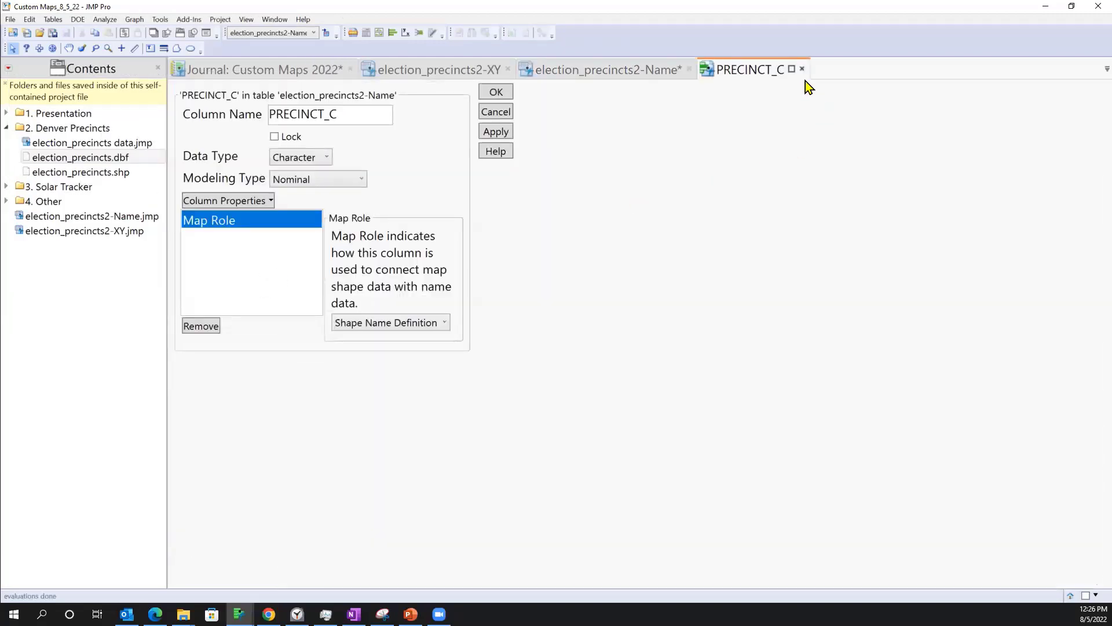
{"action": "left_click", "coordinate": [802, 69]}
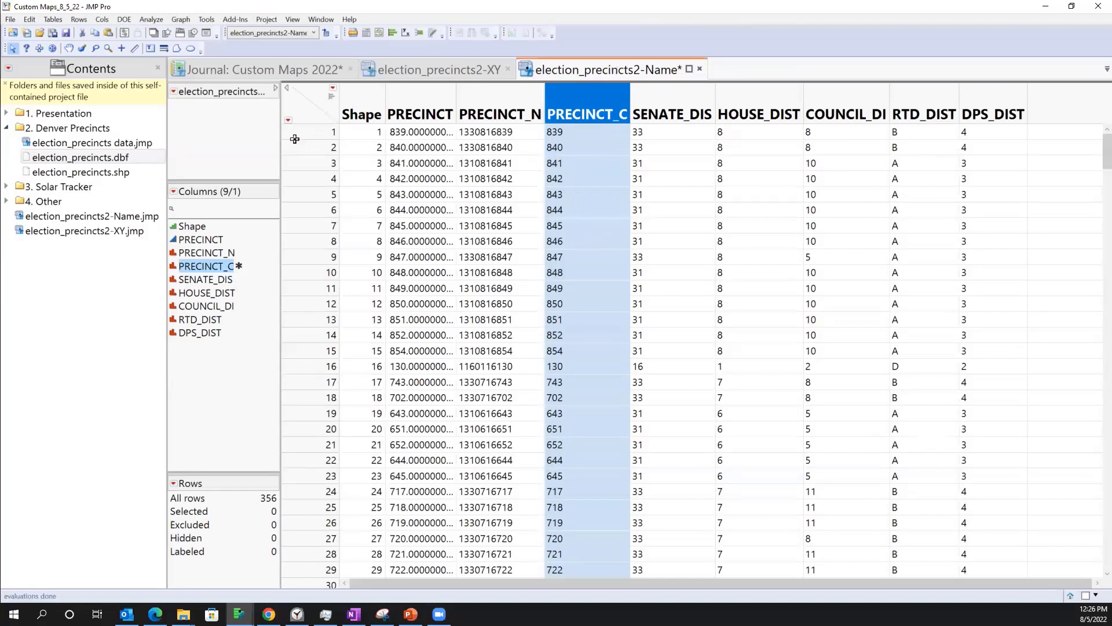
{"action": "left_click", "coordinate": [65, 33]}
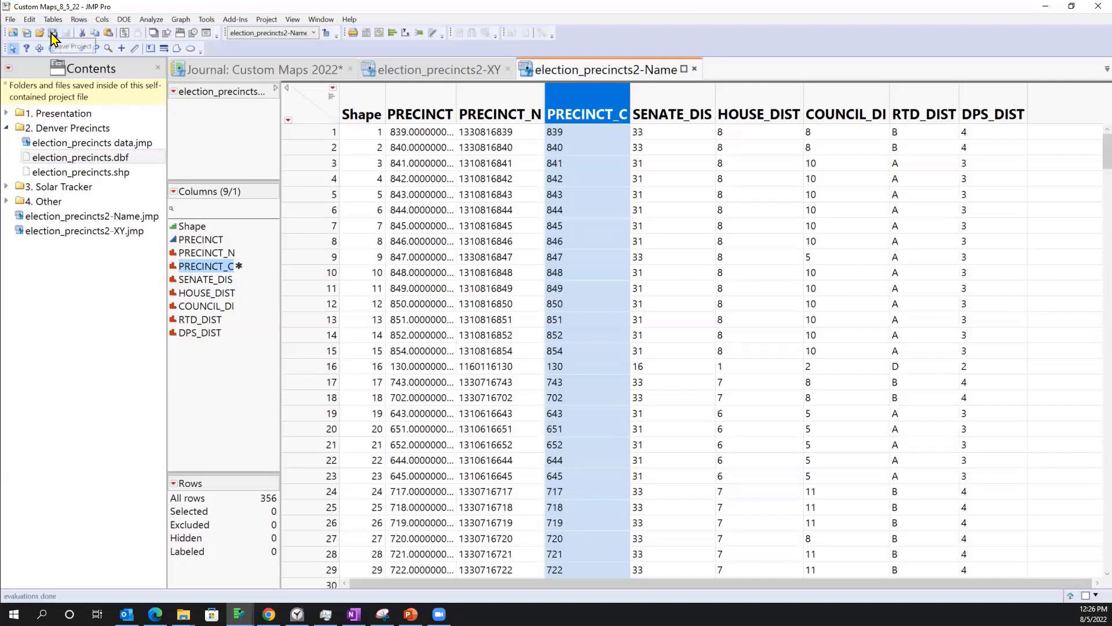
{"action": "left_click", "coordinate": [51, 33]}
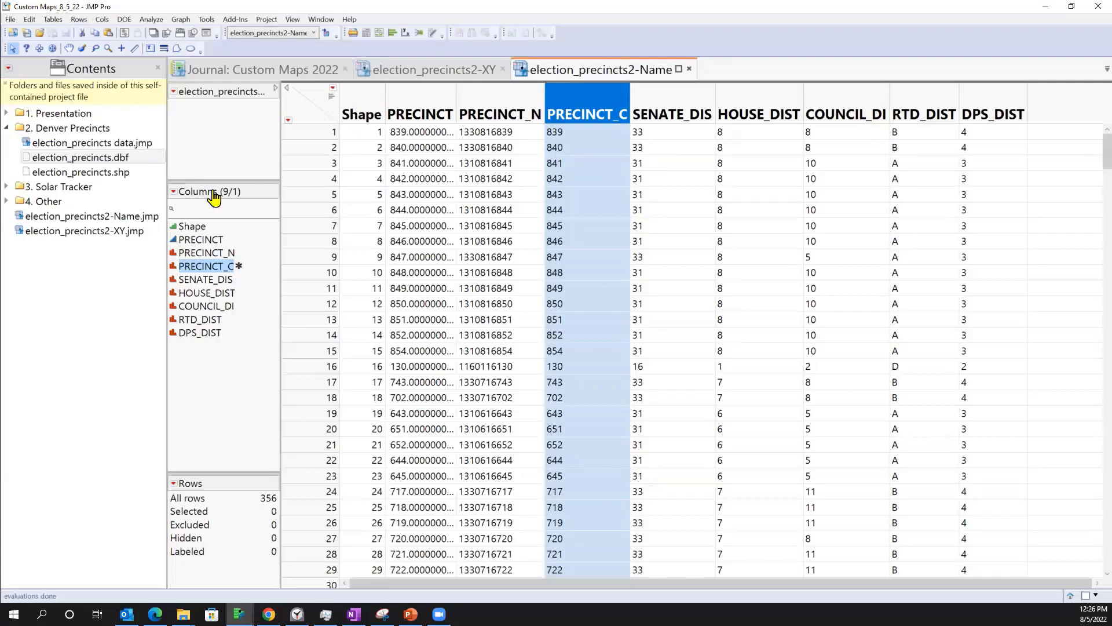
- Open election_precincts data.jmp and add a Map Role property to its PRECINCT_C column, keeping the Shape Name Use role
{"action": "double_click", "coordinate": [103, 145]}
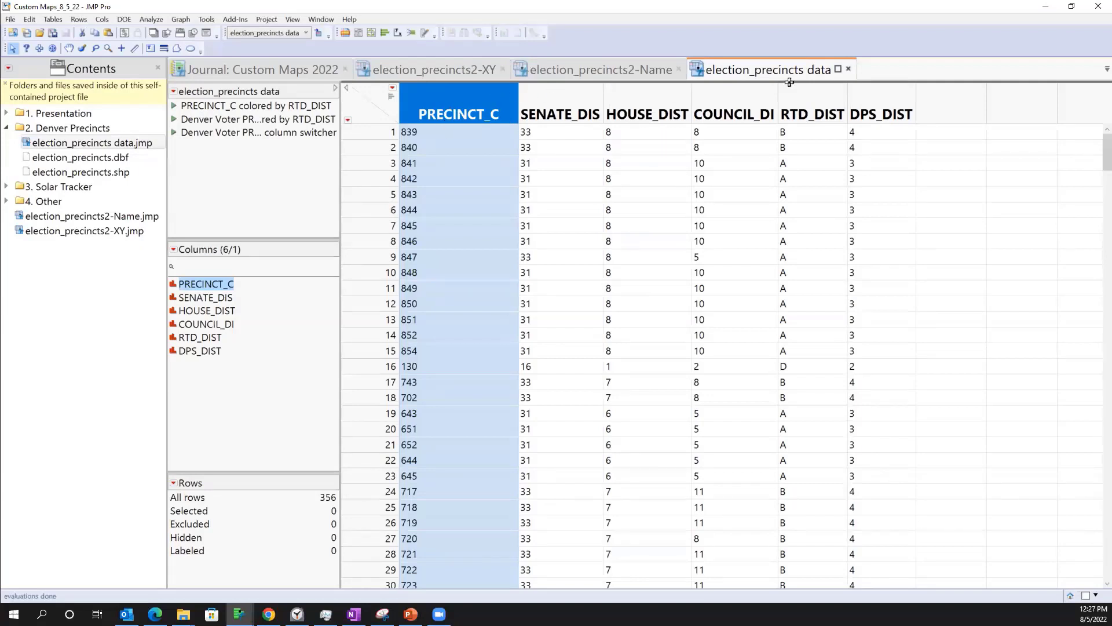
{"action": "right_click", "coordinate": [448, 102]}
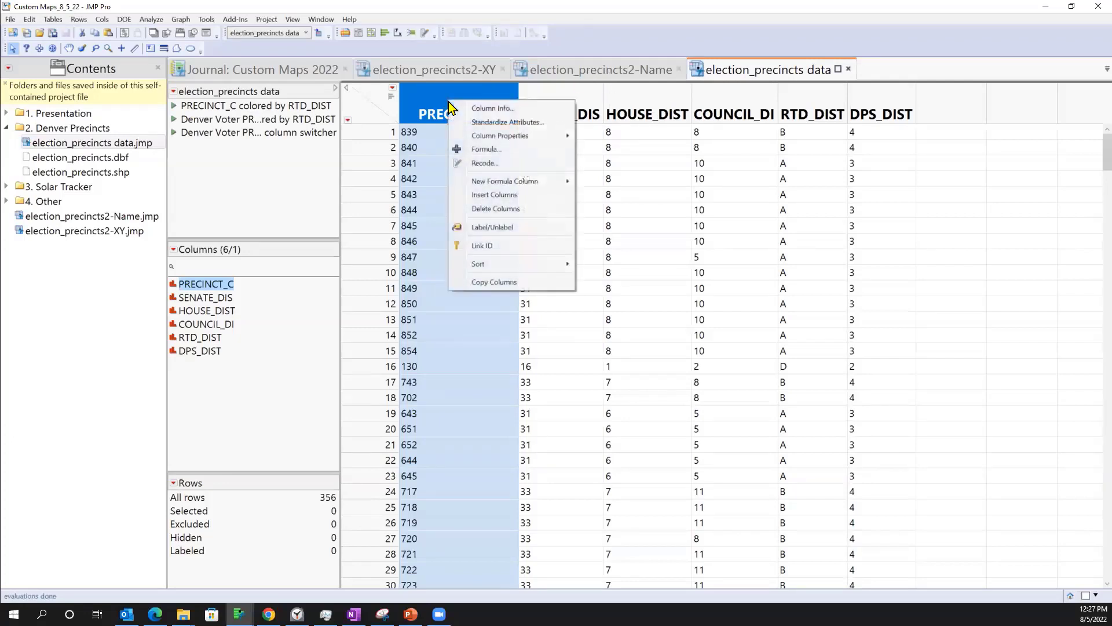
{"action": "left_click", "coordinate": [512, 111]}
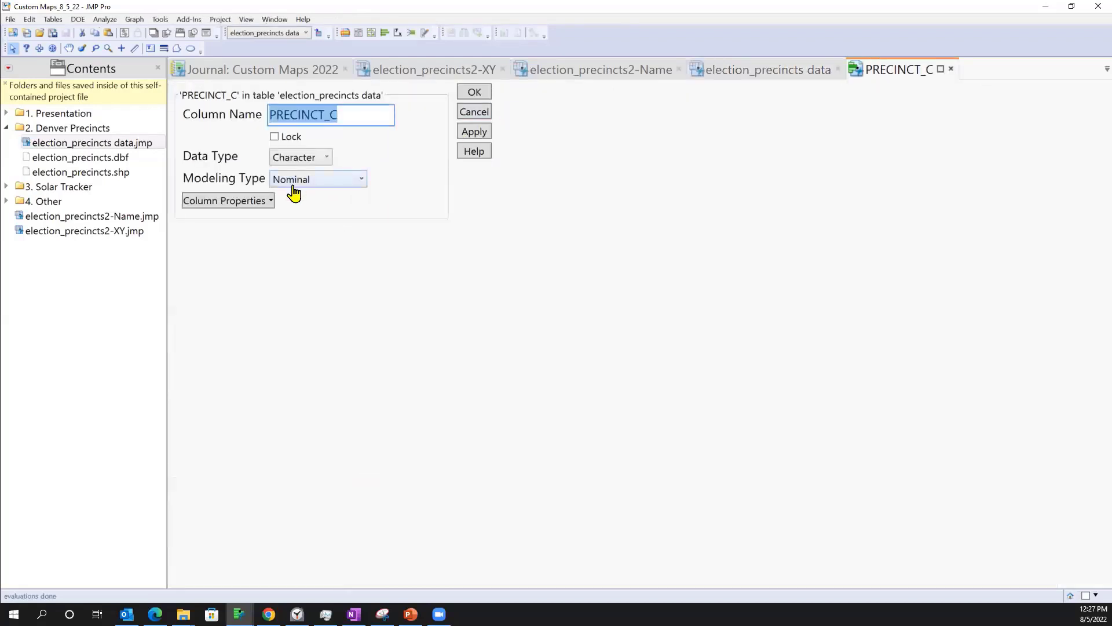
{"action": "left_click", "coordinate": [272, 201]}
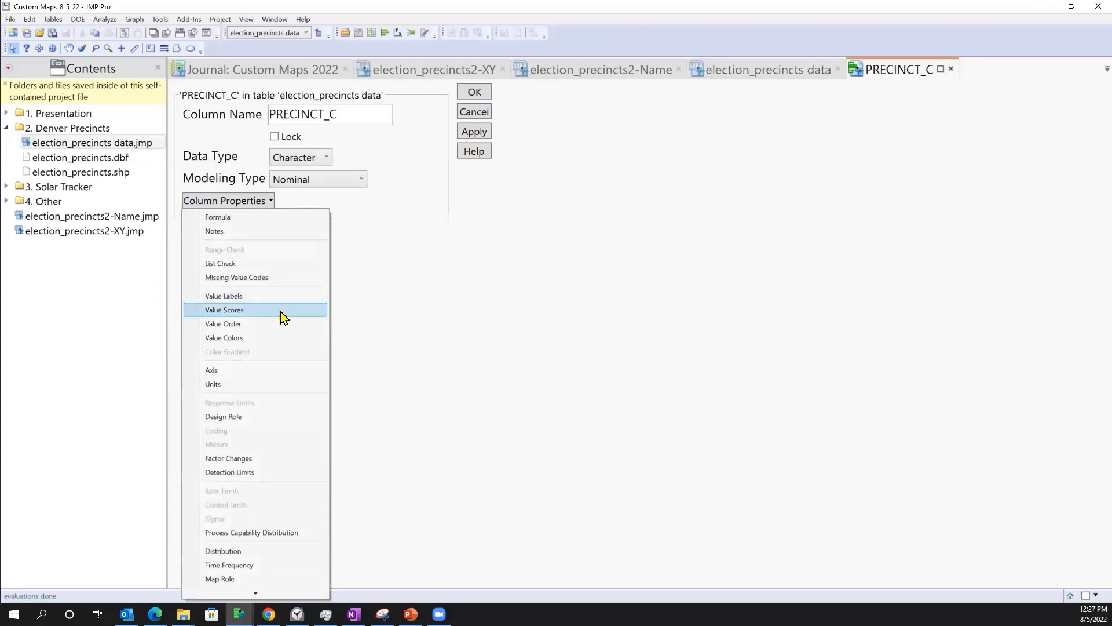
{"action": "scroll", "coordinate": [280, 311], "scroll_direction": "down", "scroll_amount": 3}
{"action": "left_click", "coordinate": [224, 455]}
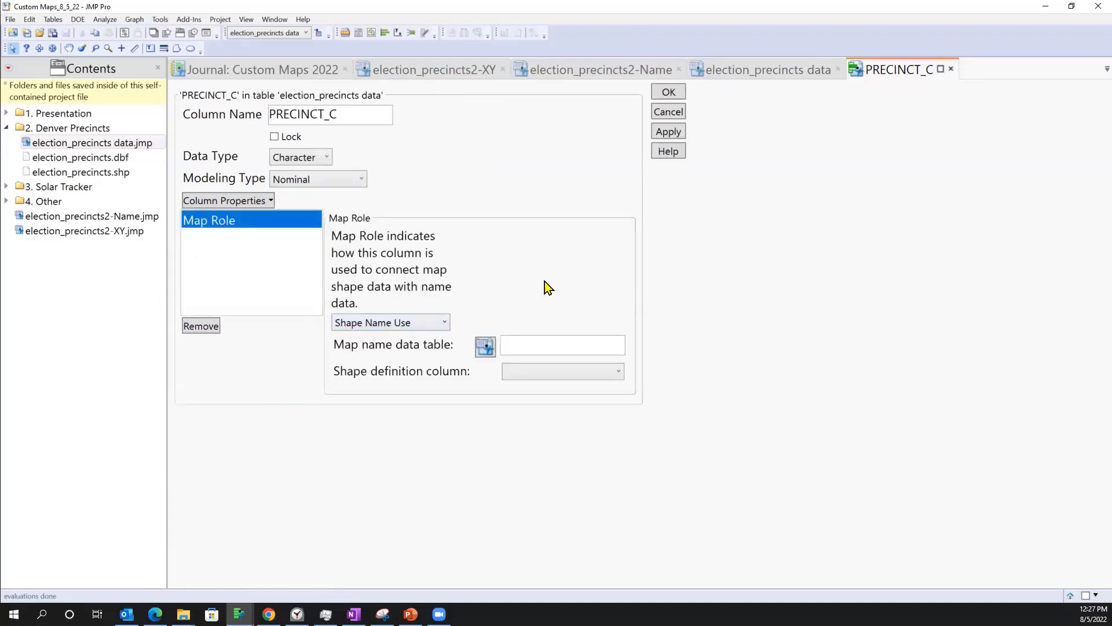
{"action": "left_click_drag", "start_coordinate": [529, 286], "coordinate": [415, 300]}
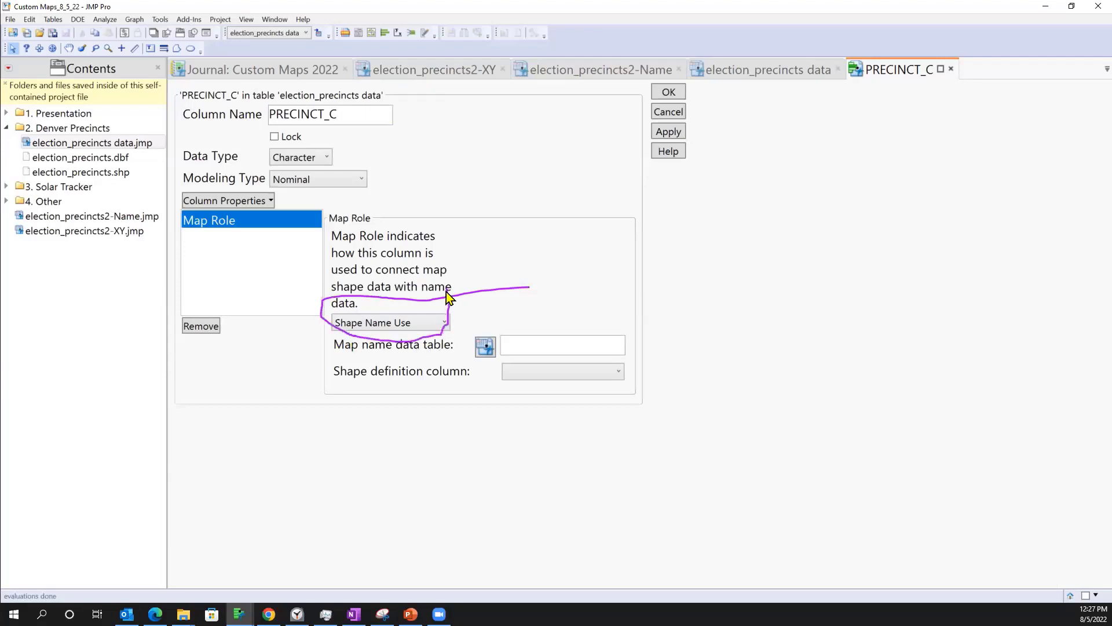
- Choose election_precincts2-Name.jmp from Project Contents as the map name data table for the Map Role
{"action": "left_click", "coordinate": [485, 347]}
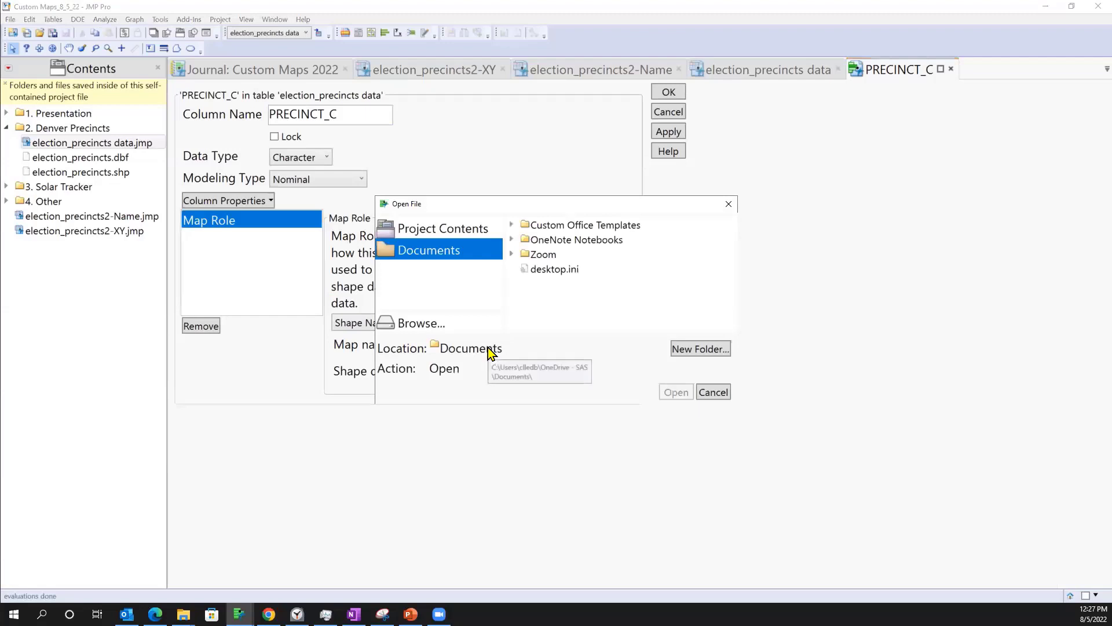
{"action": "left_click", "coordinate": [447, 231]}
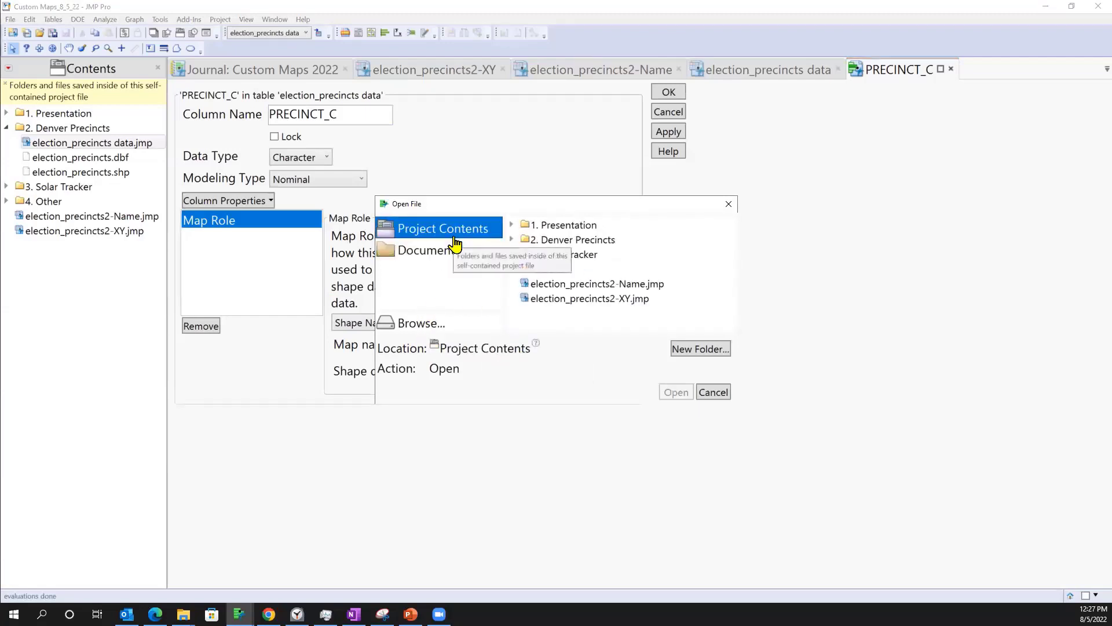
{"action": "left_click", "coordinate": [565, 285]}
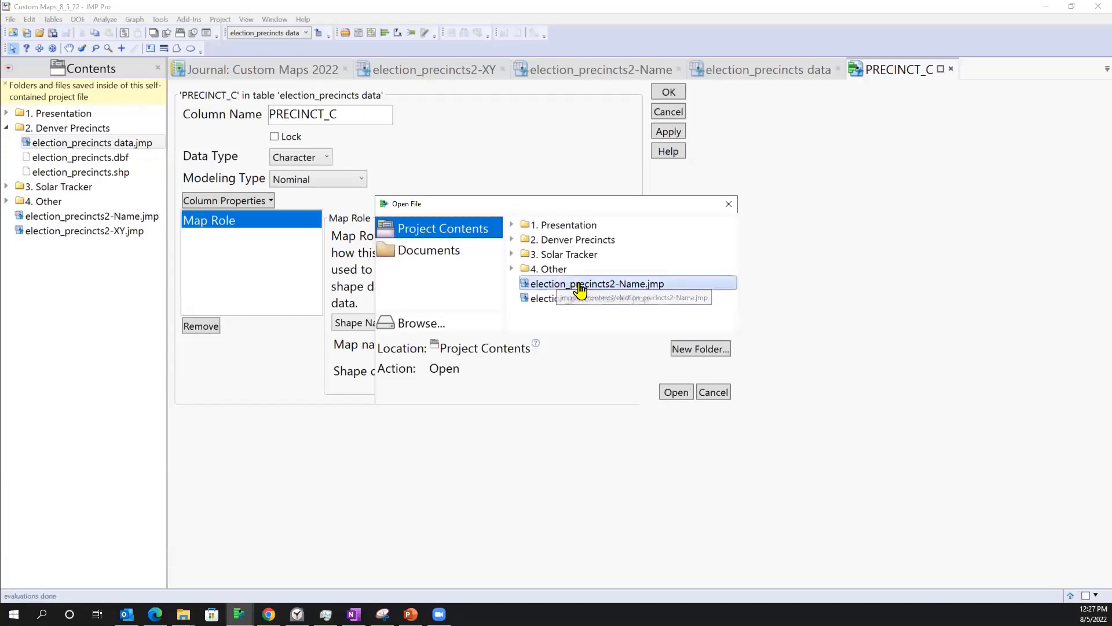
{"action": "left_click", "coordinate": [676, 392]}
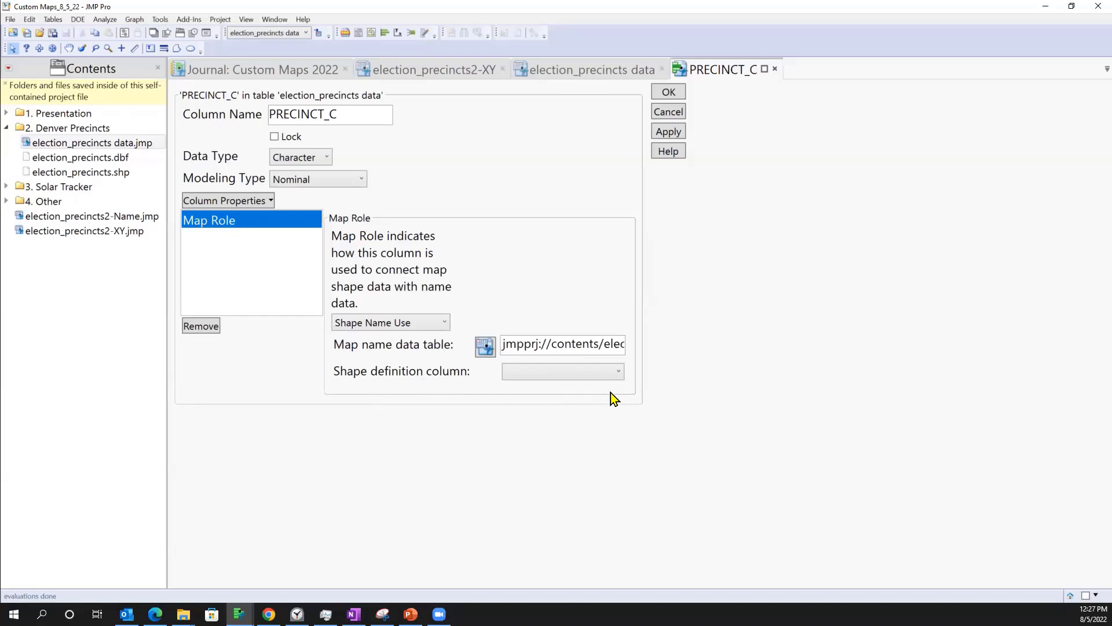
- Set the shape definition column to PRECINCT_C, apply the column changes, and save the election_precincts data table
{"action": "left_click", "coordinate": [613, 373]}
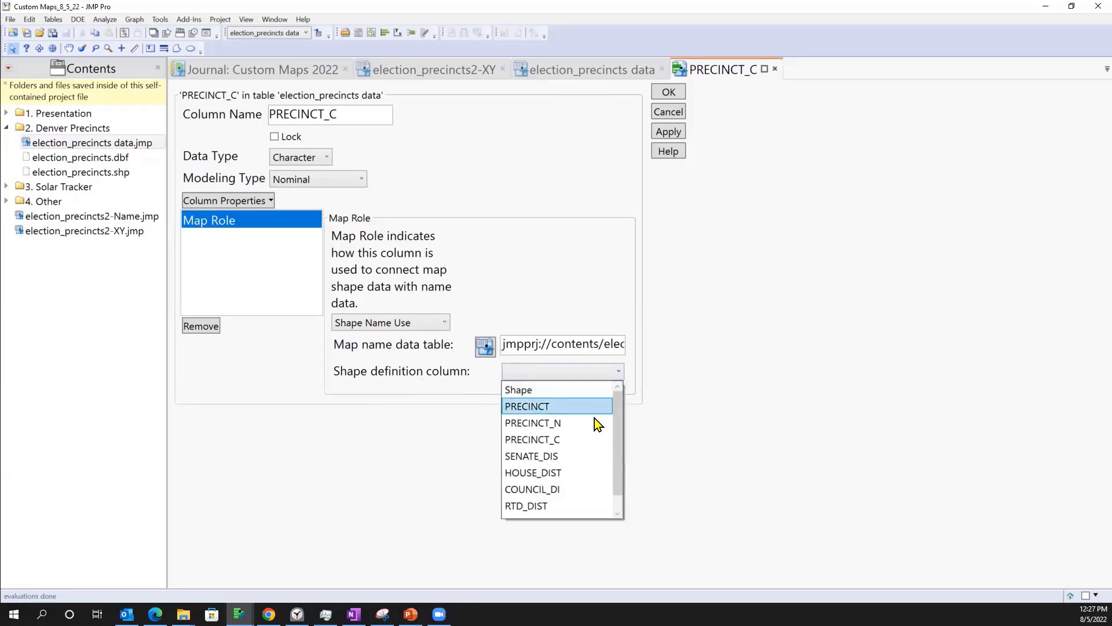
{"action": "left_click", "coordinate": [583, 439]}
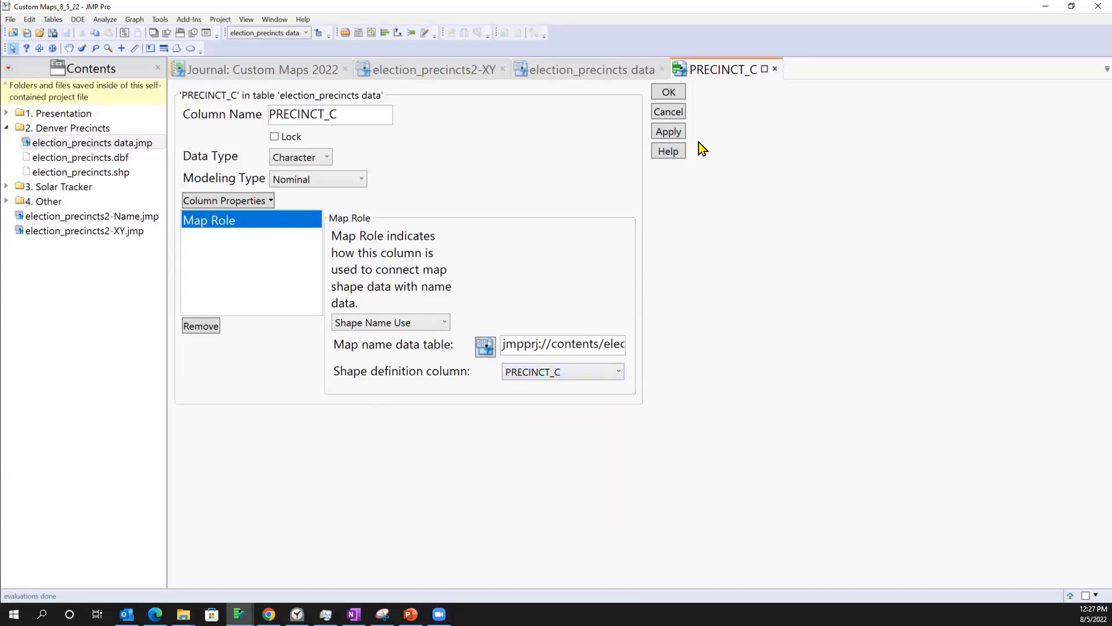
{"action": "left_click", "coordinate": [675, 135]}
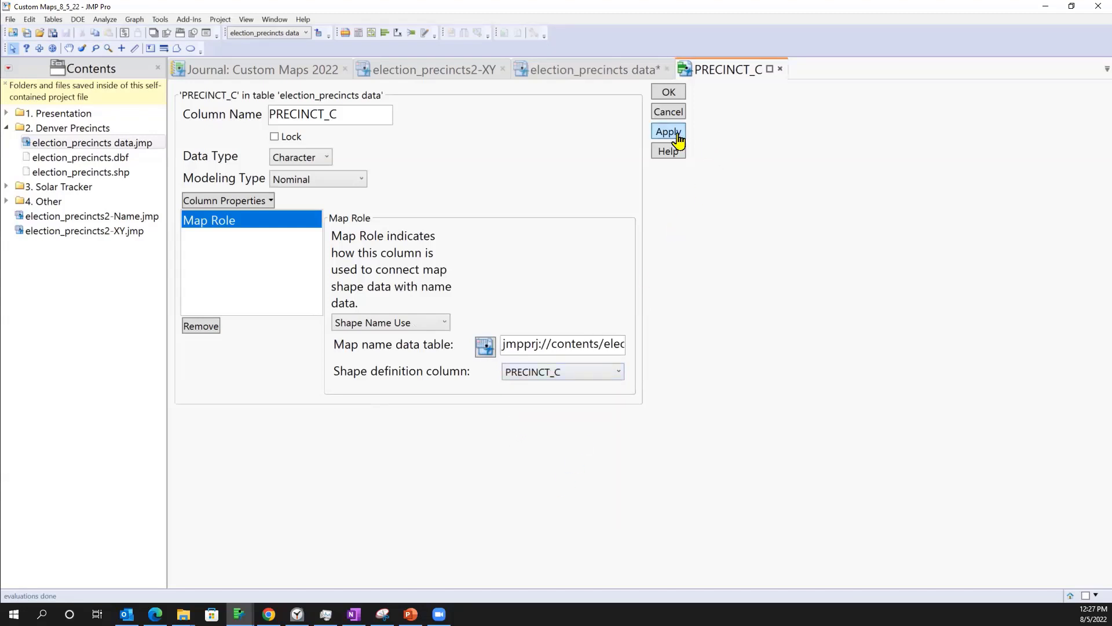
{"action": "left_click", "coordinate": [669, 92]}
{"action": "left_click", "coordinate": [620, 73]}
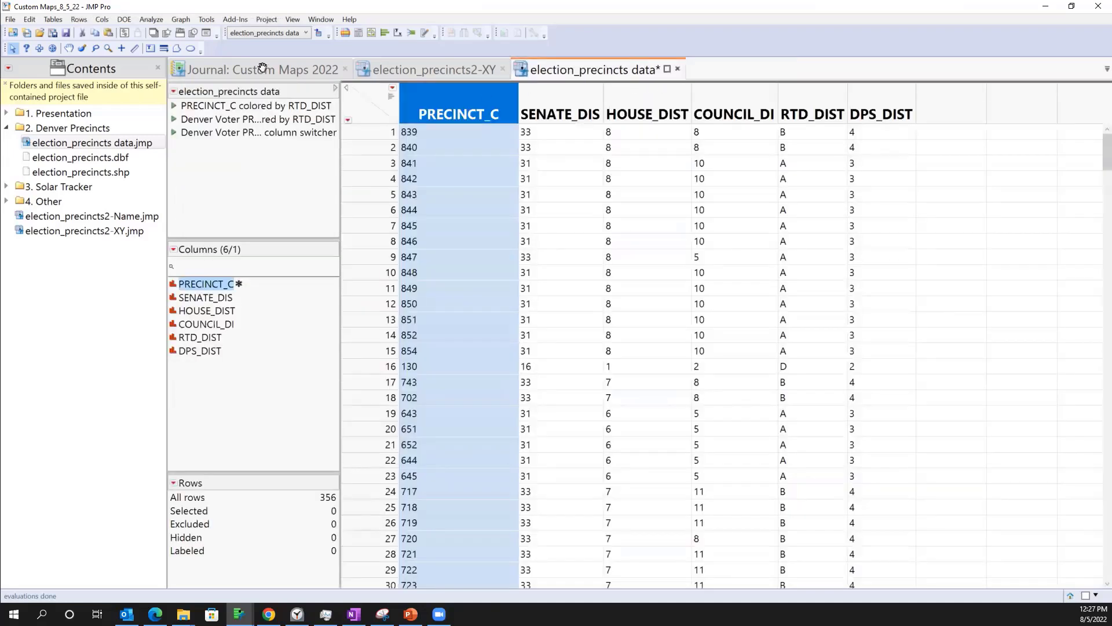
{"action": "left_click", "coordinate": [67, 33]}
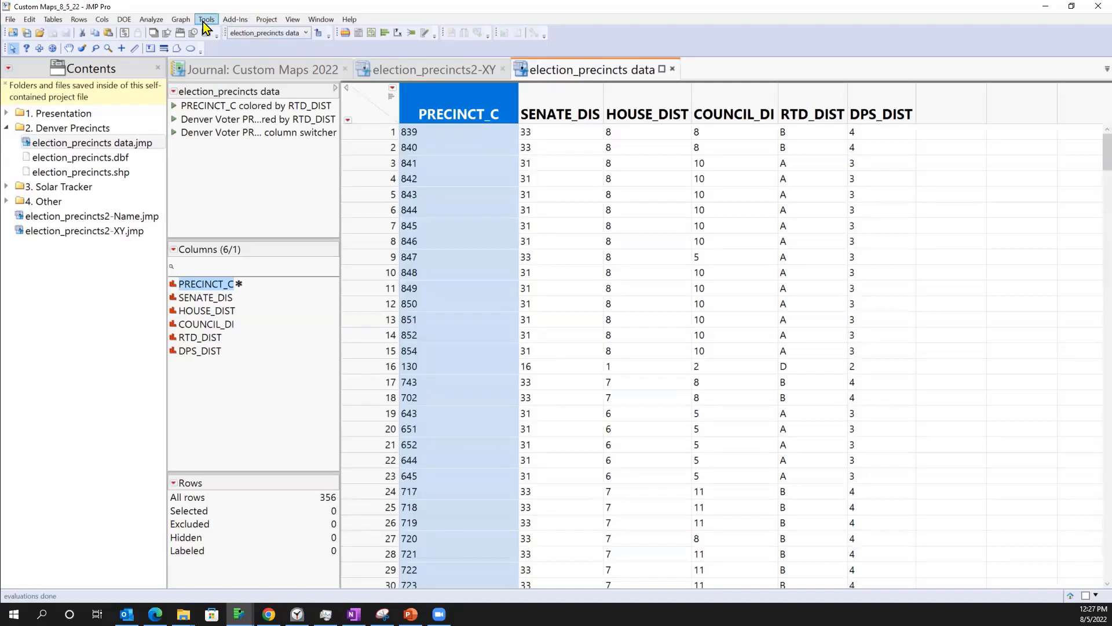
- Launch Graph Builder for the election_precincts data table and widen the Y zone so the full Map Shape label fits
{"action": "left_click", "coordinate": [183, 20]}
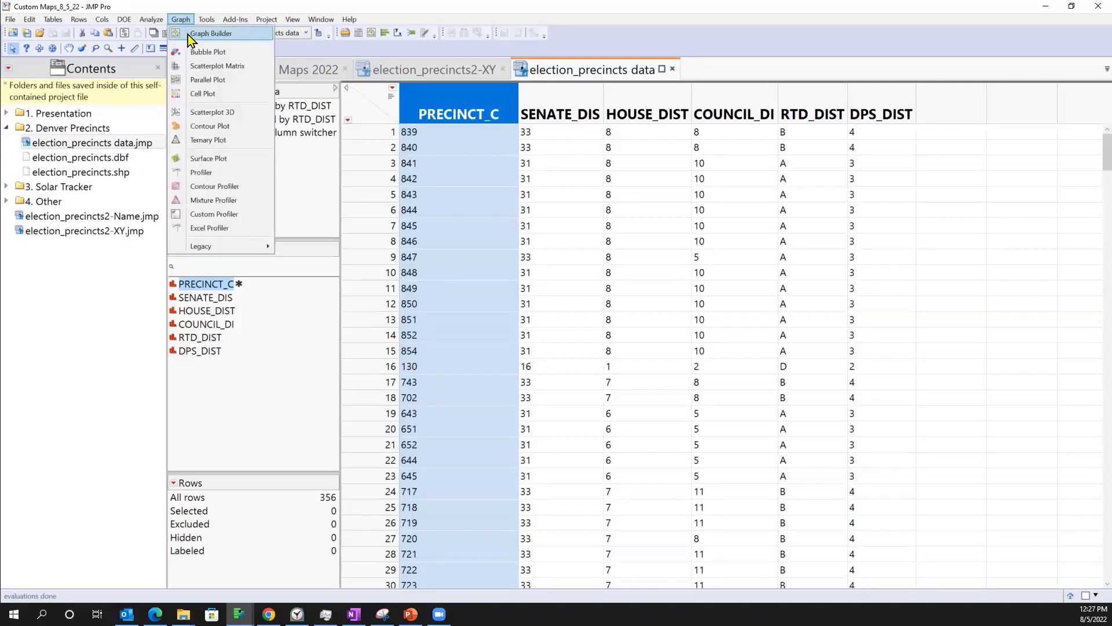
{"action": "left_click", "coordinate": [188, 34]}
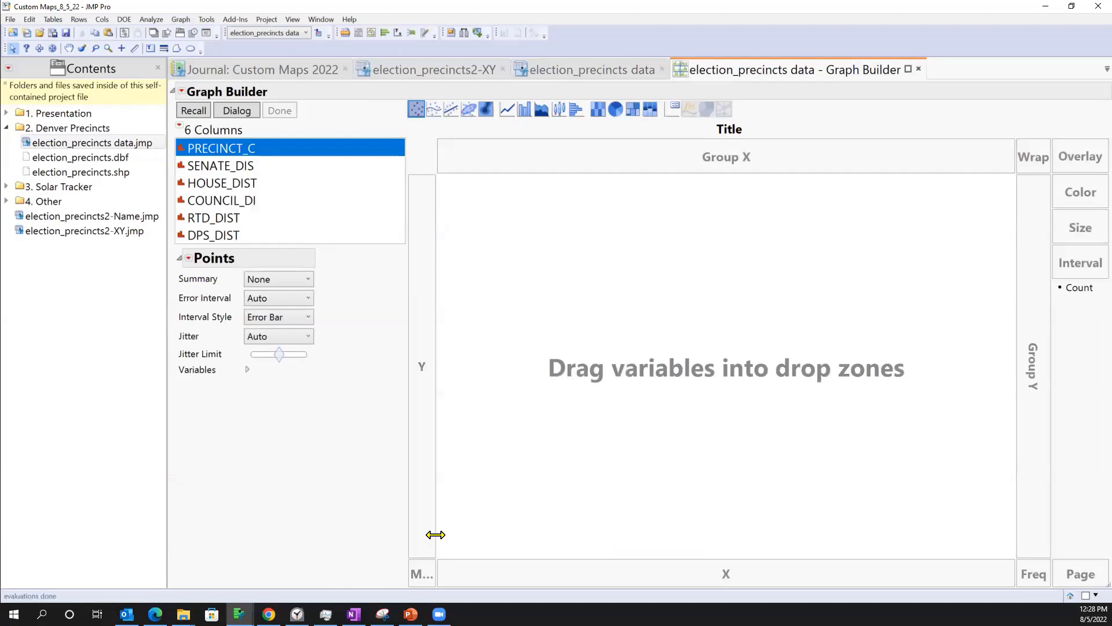
{"action": "left_click_drag", "start_coordinate": [435, 534], "coordinate": [474, 525]}
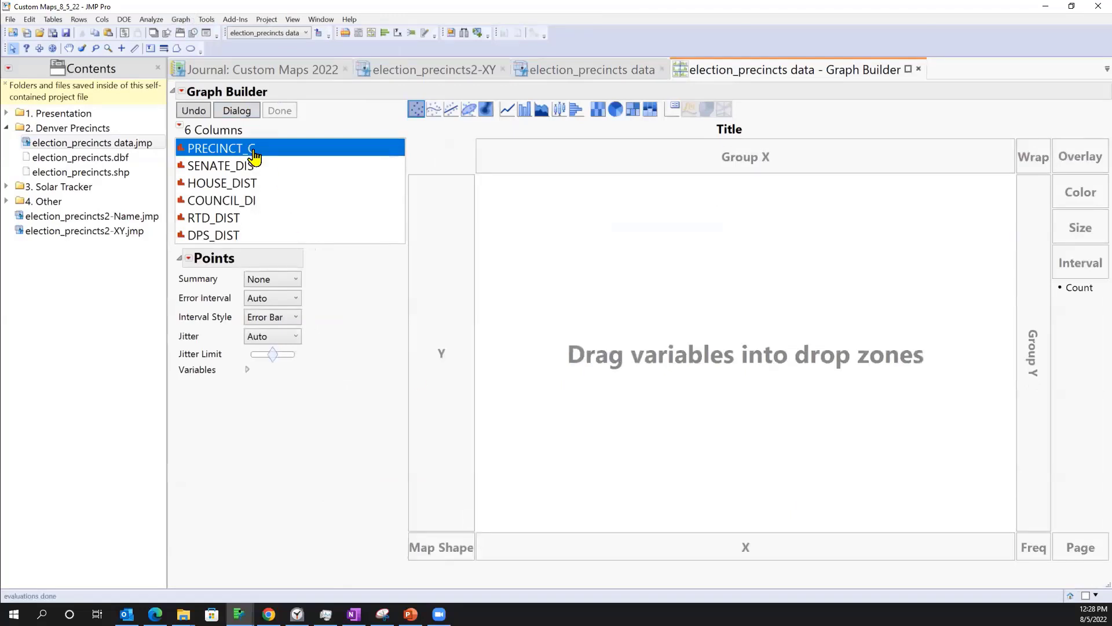
- Assign PRECINCT_C to the Map Shape zone to draw the Denver precinct boundaries
{"action": "left_click_drag", "start_coordinate": [266, 149], "coordinate": [427, 542]}
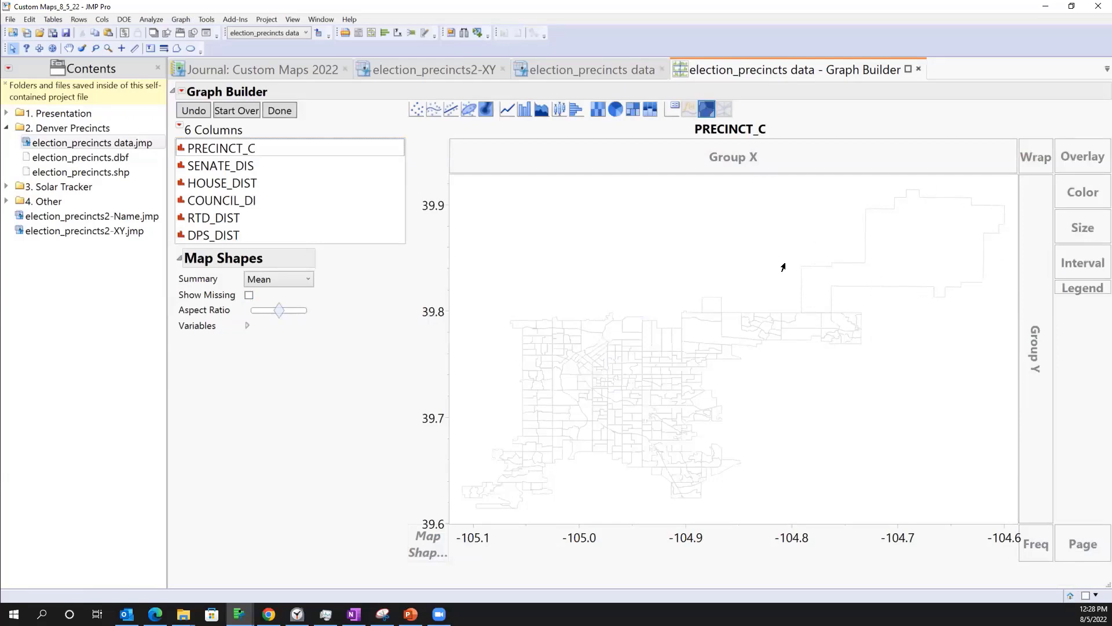
{"action": "right_click", "coordinate": [580, 244]}
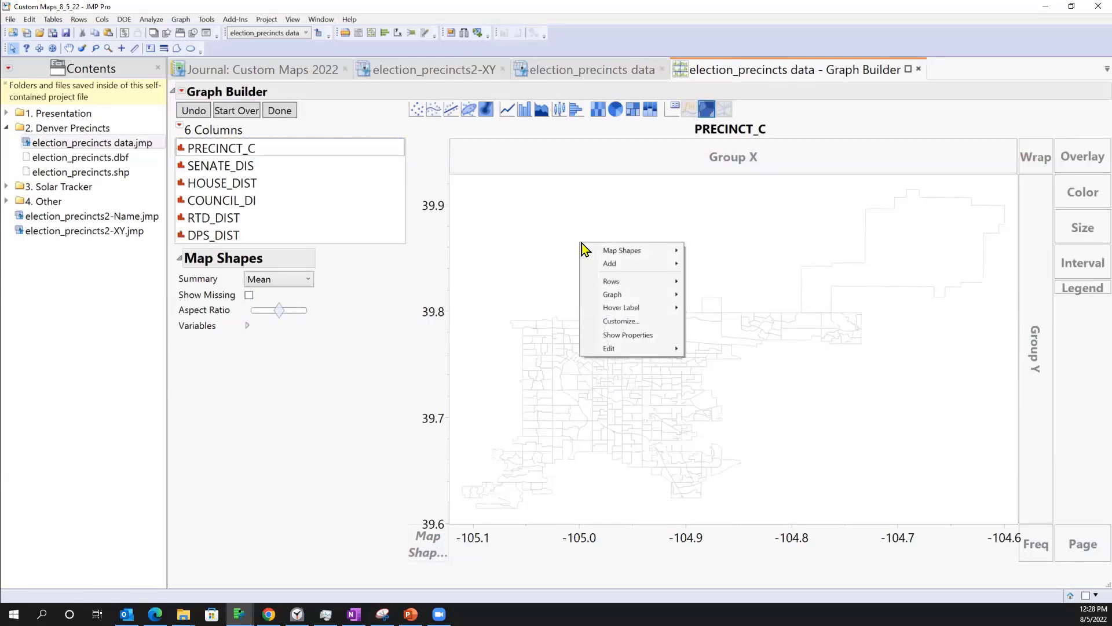
{"action": "left_click", "coordinate": [564, 214]}
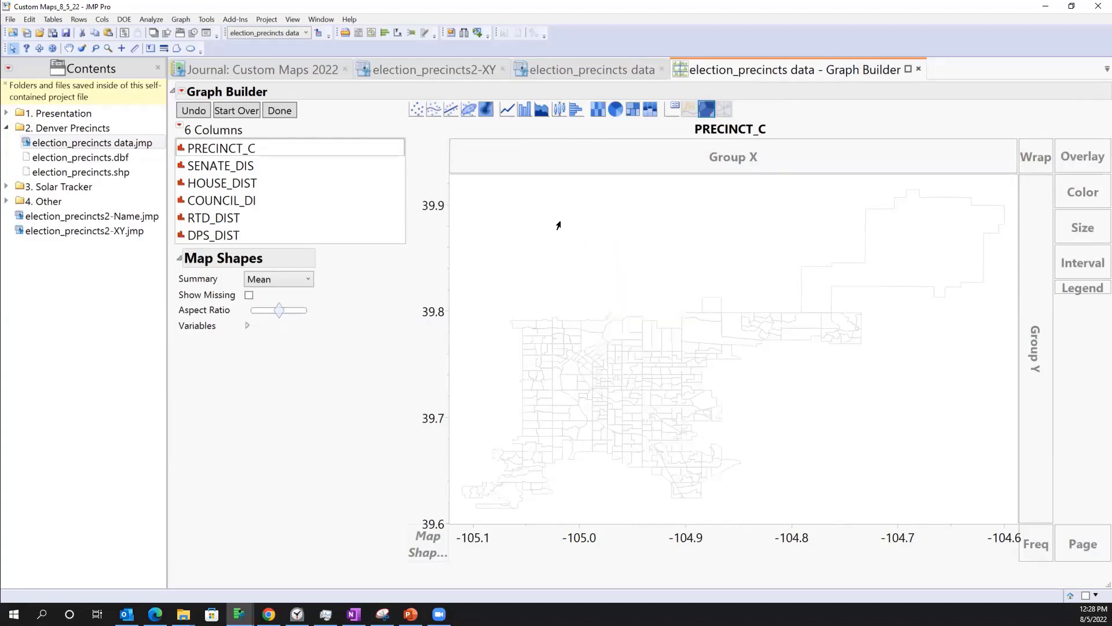
- Add a Street Map Service background map to the graph using the Mapbox Dark style
{"action": "right_click", "coordinate": [560, 224]}
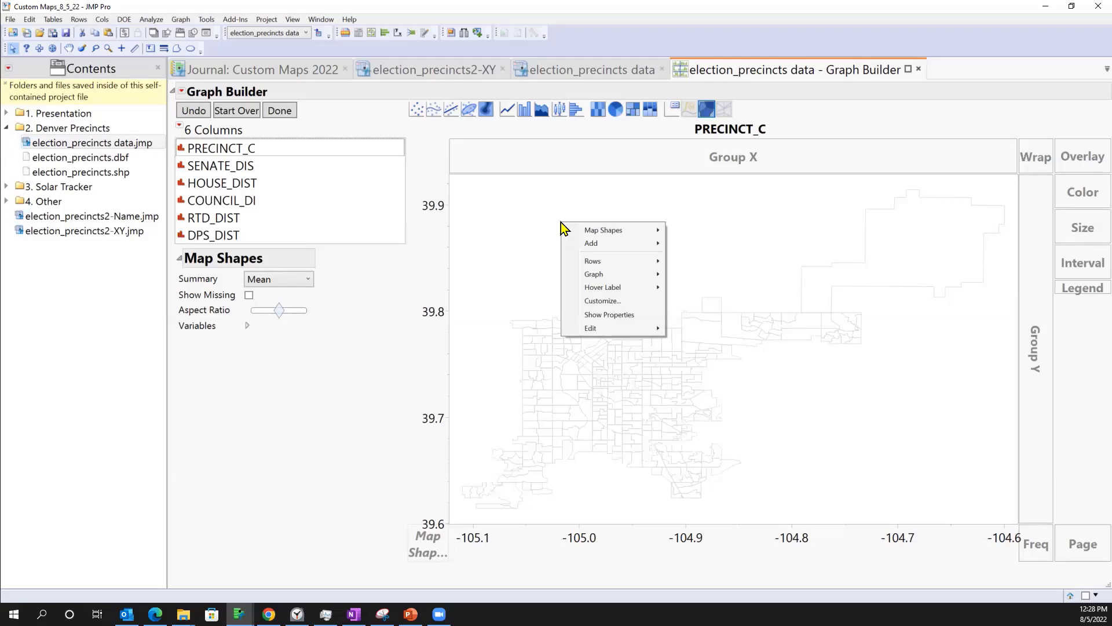
{"action": "mouse_move", "coordinate": [611, 277]}
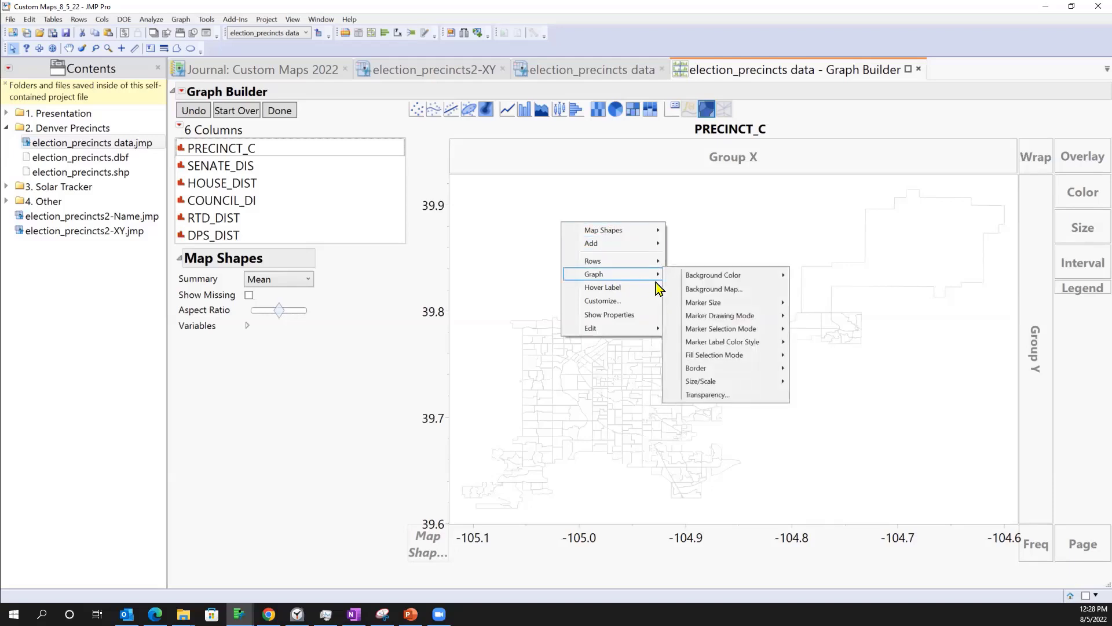
{"action": "left_click", "coordinate": [710, 289]}
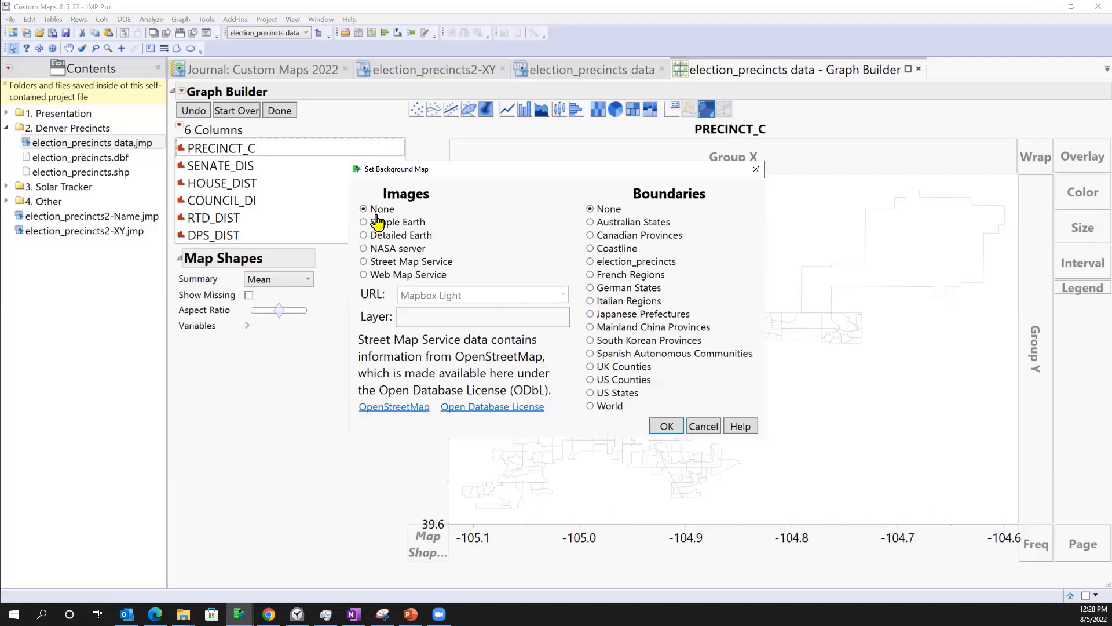
{"action": "left_click", "coordinate": [364, 262]}
{"action": "left_click", "coordinate": [567, 297]}
{"action": "left_click", "coordinate": [532, 330]}
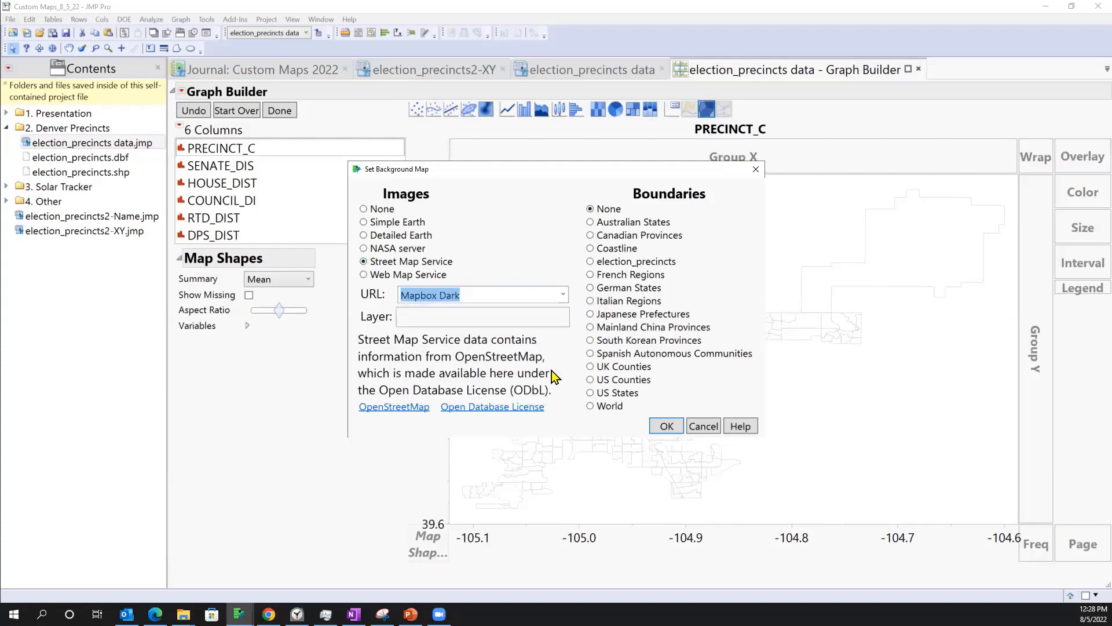
{"action": "left_click", "coordinate": [666, 426]}
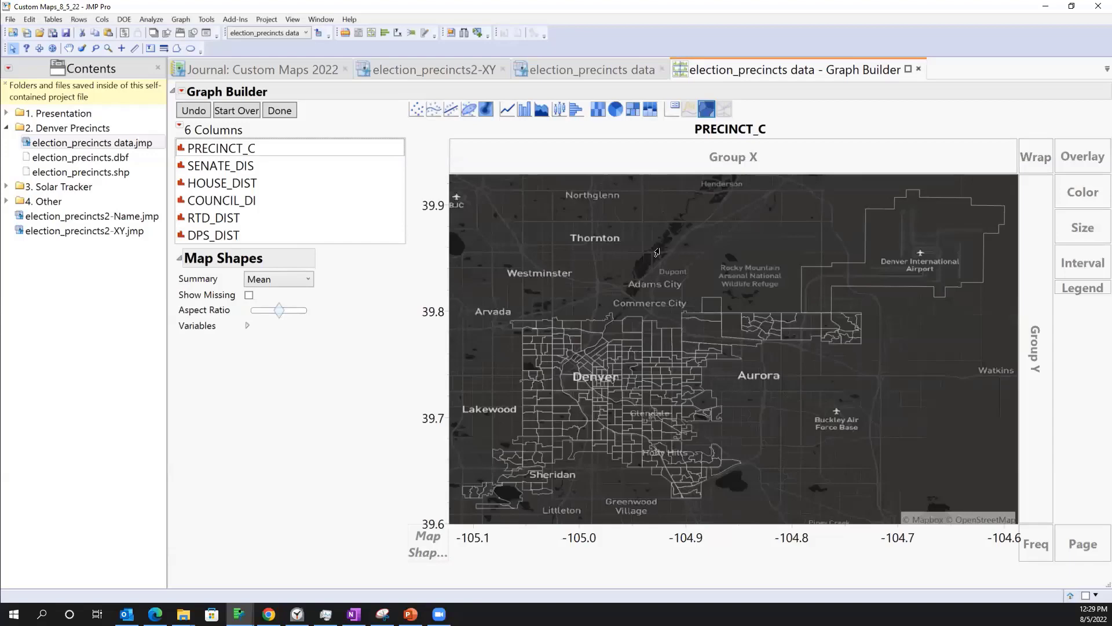
- Color the precinct shapes by RTD_DIST and finish the graph so the control panel is hidden
{"action": "left_click", "coordinate": [227, 219]}
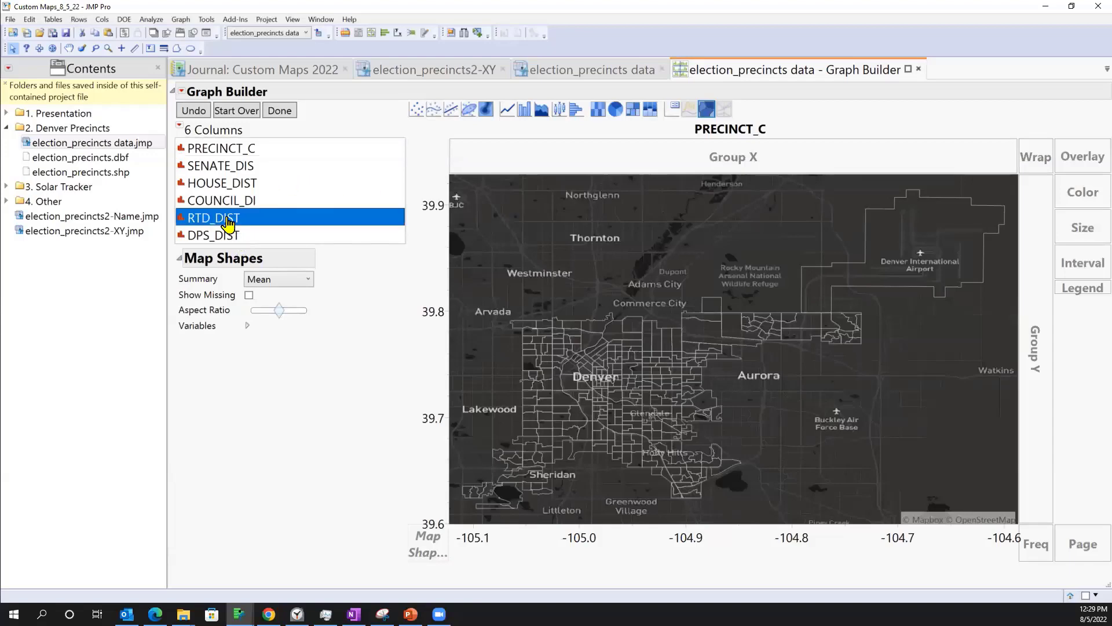
{"action": "left_click_drag", "start_coordinate": [228, 219], "coordinate": [1074, 179]}
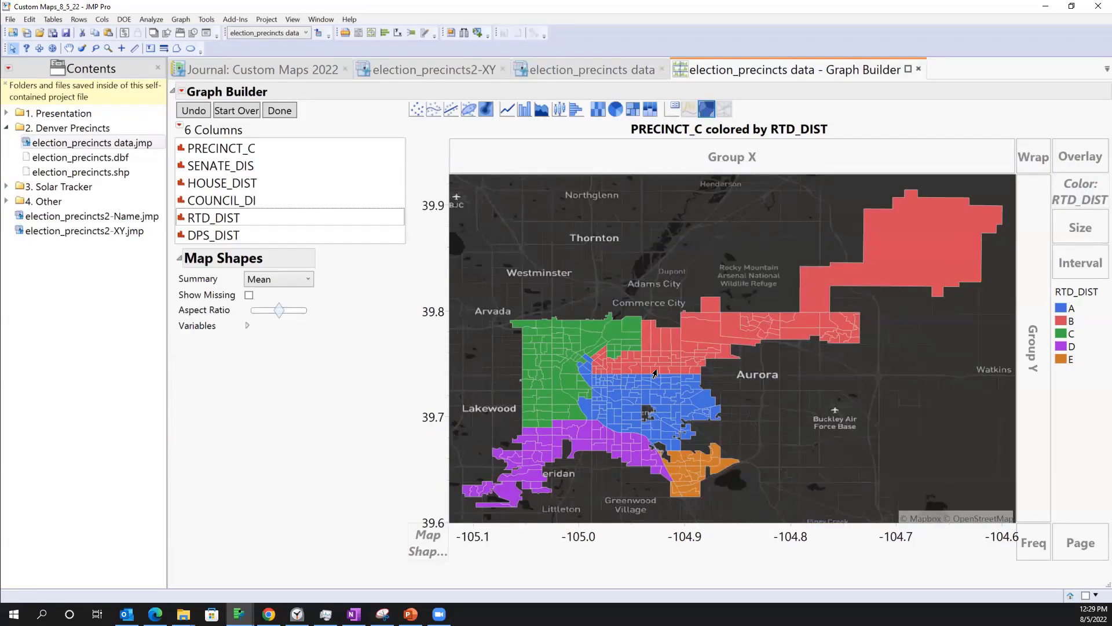
{"action": "mouse_move", "coordinate": [577, 389]}
{"action": "left_click", "coordinate": [280, 112]}
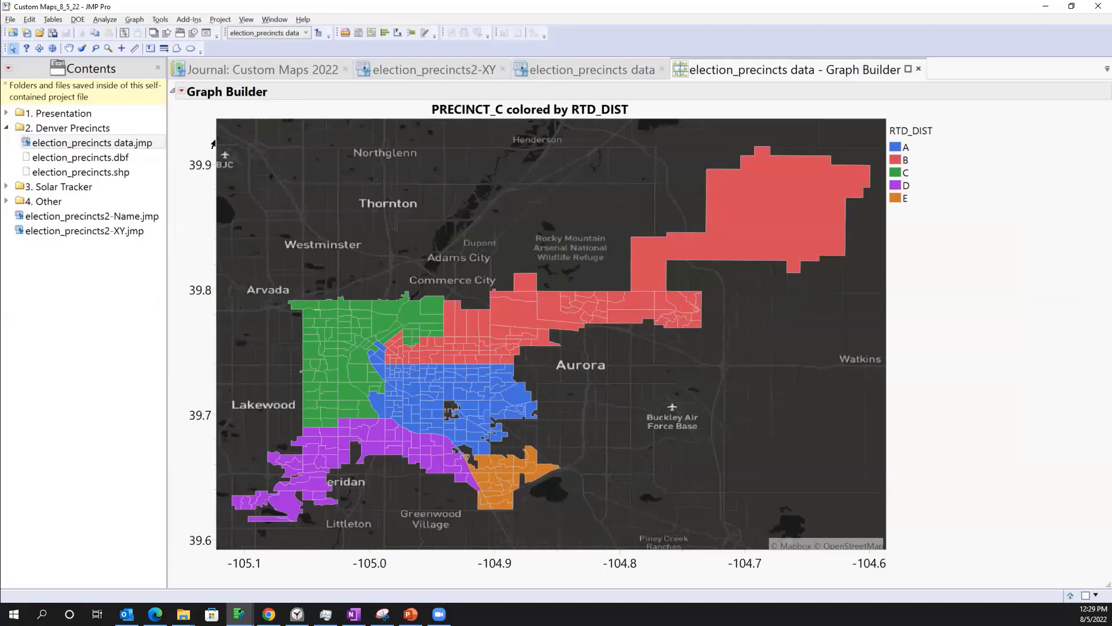
- Hide the X axis, Y axis, X axis title and Y axis title of the precinct map
{"action": "left_click", "coordinate": [182, 91], "text": "alt"}
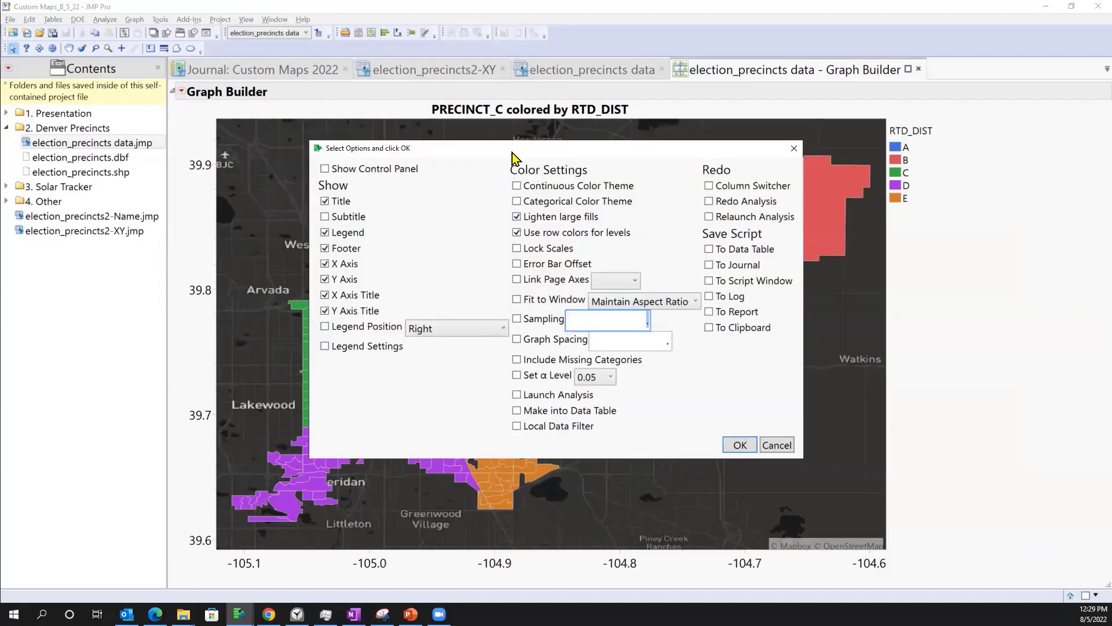
{"action": "left_click_drag", "start_coordinate": [509, 145], "coordinate": [494, 135]}
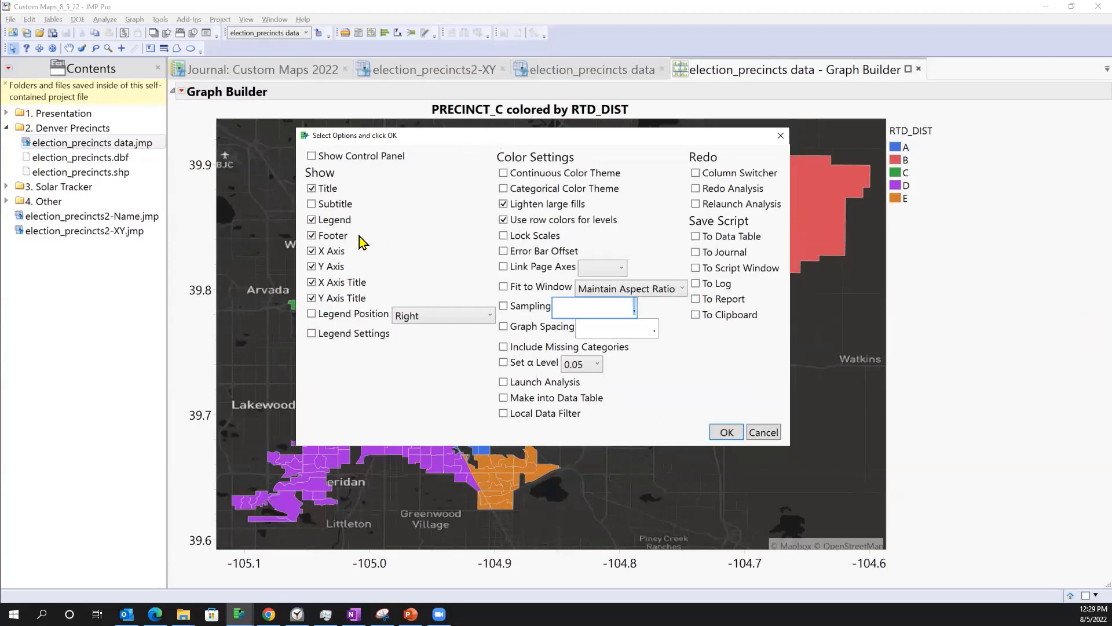
{"action": "left_click", "coordinate": [312, 251]}
{"action": "left_click", "coordinate": [313, 267]}
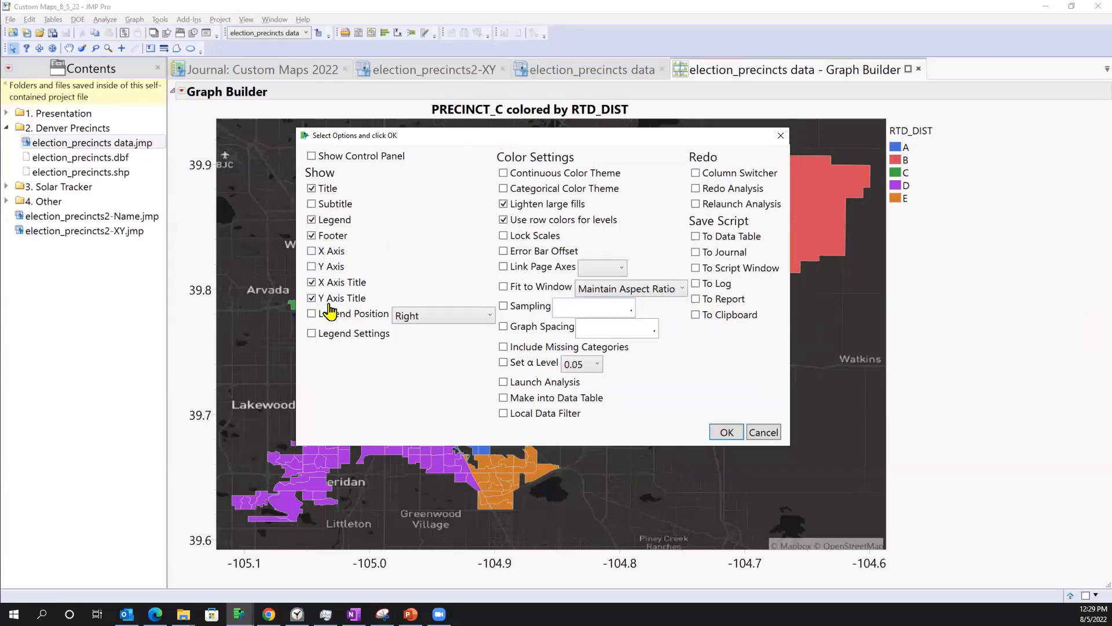
{"action": "left_click", "coordinate": [313, 282]}
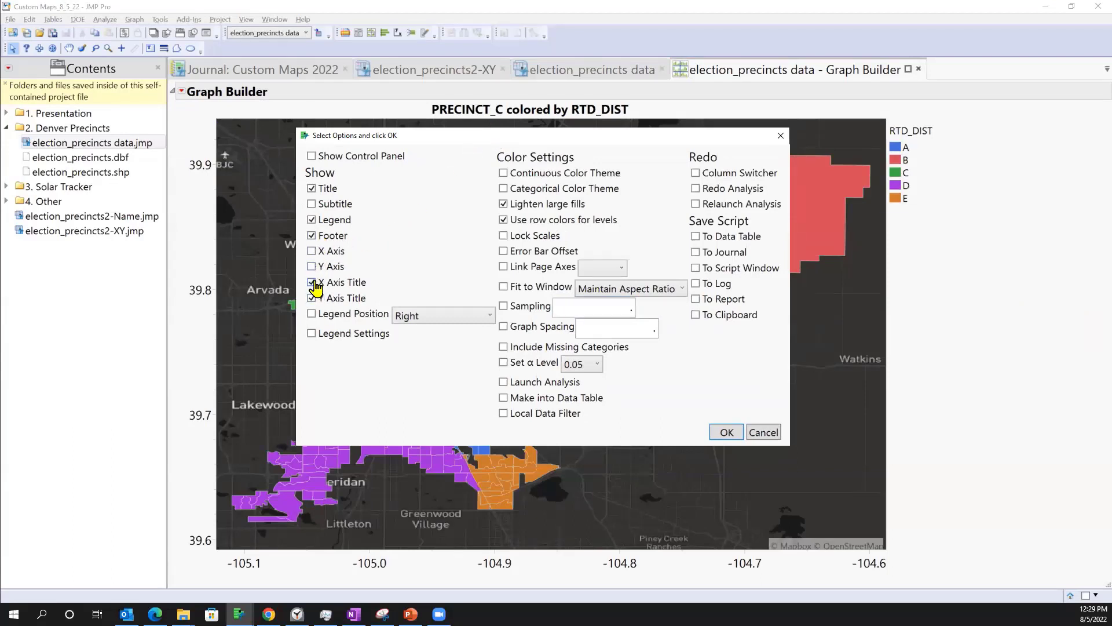
{"action": "left_click", "coordinate": [312, 298]}
{"action": "left_click", "coordinate": [726, 432]}
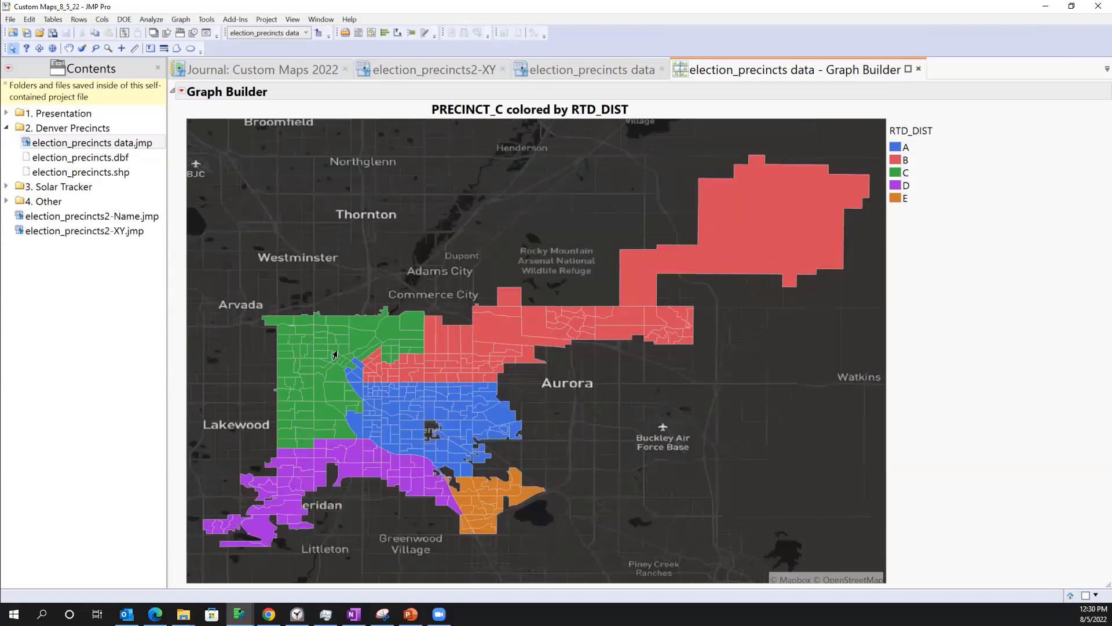
- Add a Column Switcher for RTD_DIST with SENATE_DIS, HOUSE_DIST, COUNCIL_DI, RTD_DIST and DPS_DIST as replacement columns
{"action": "mouse_move", "coordinate": [518, 350]}
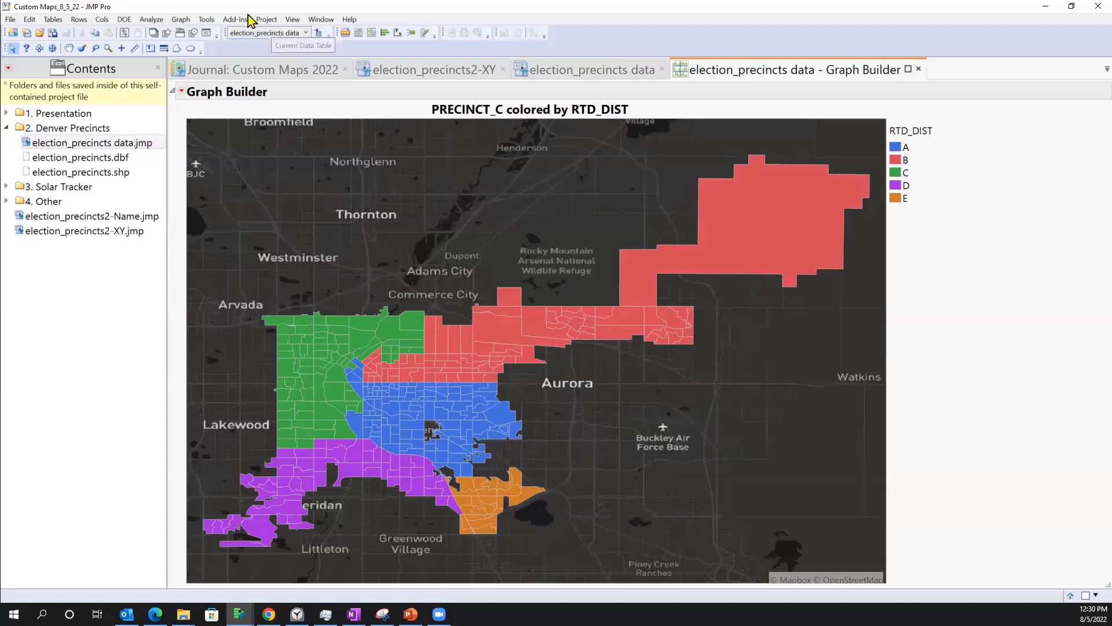
{"action": "left_click", "coordinate": [181, 92]}
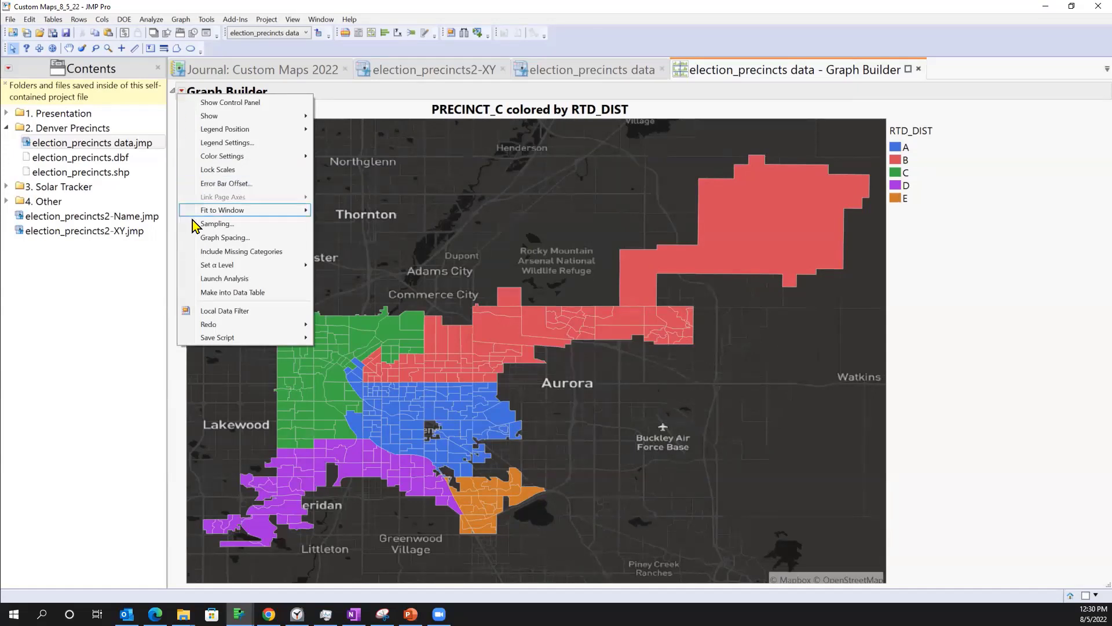
{"action": "mouse_move", "coordinate": [222, 331]}
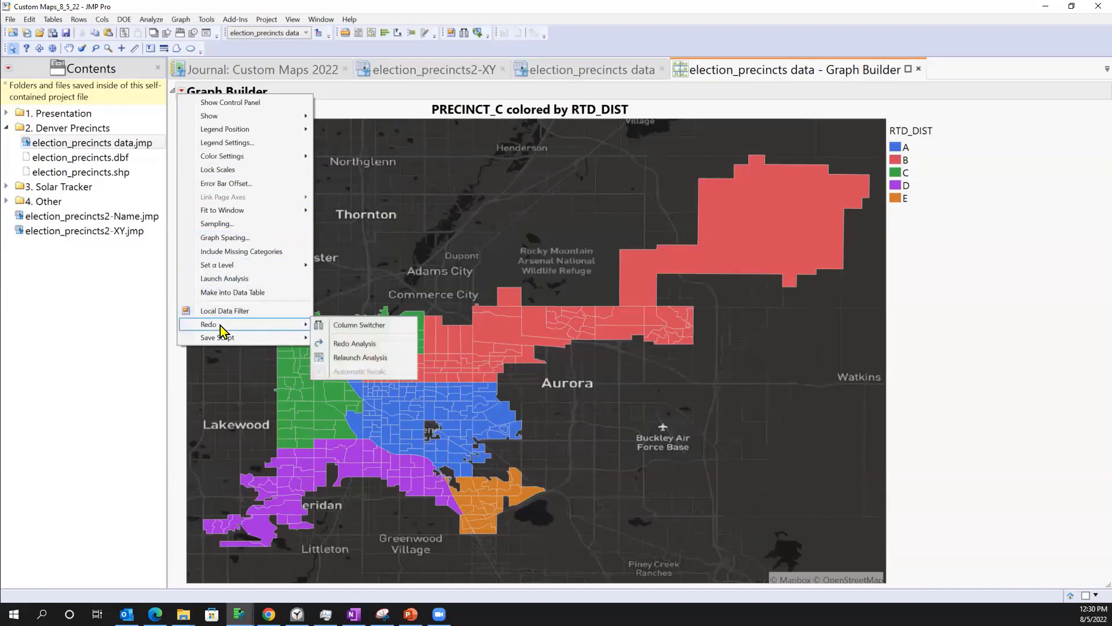
{"action": "left_click", "coordinate": [350, 326]}
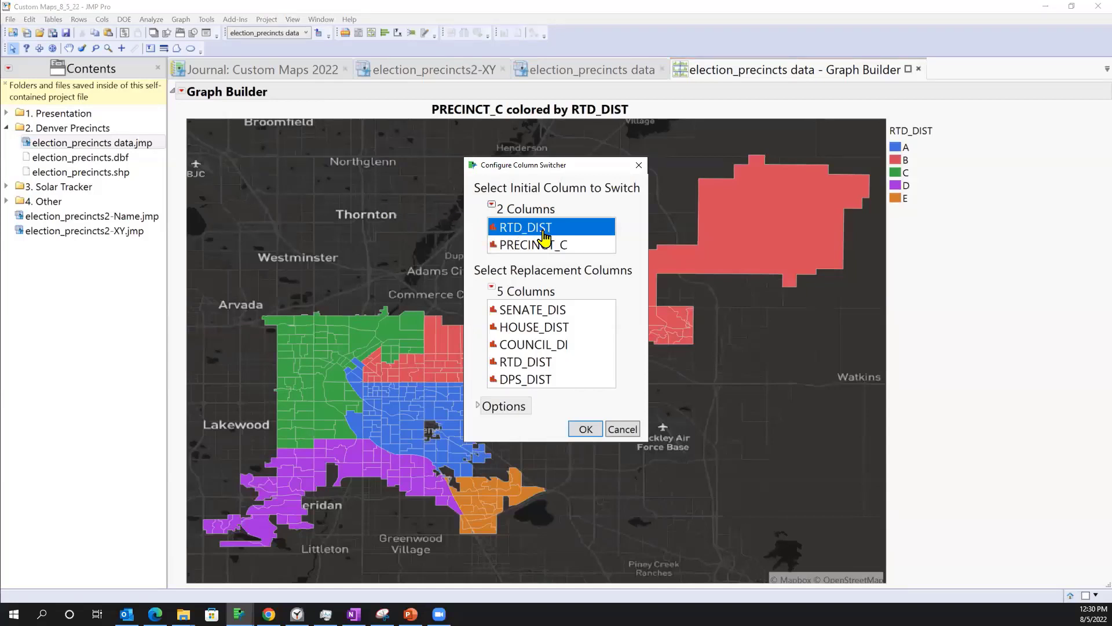
{"action": "left_click_drag", "start_coordinate": [527, 312], "coordinate": [519, 380]}
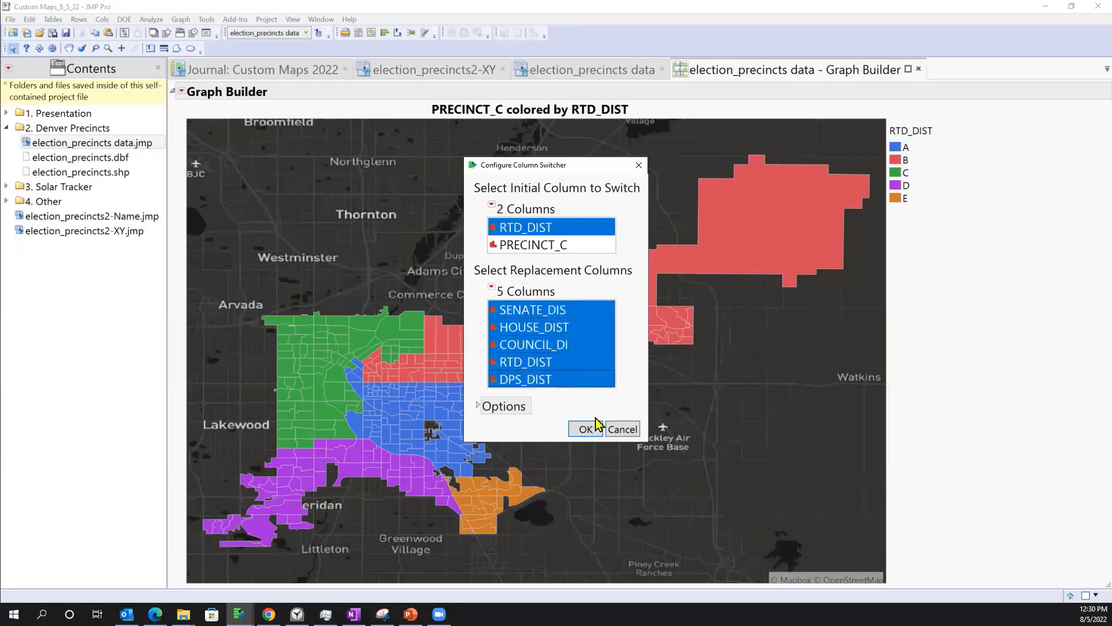
{"action": "left_click", "coordinate": [585, 429]}
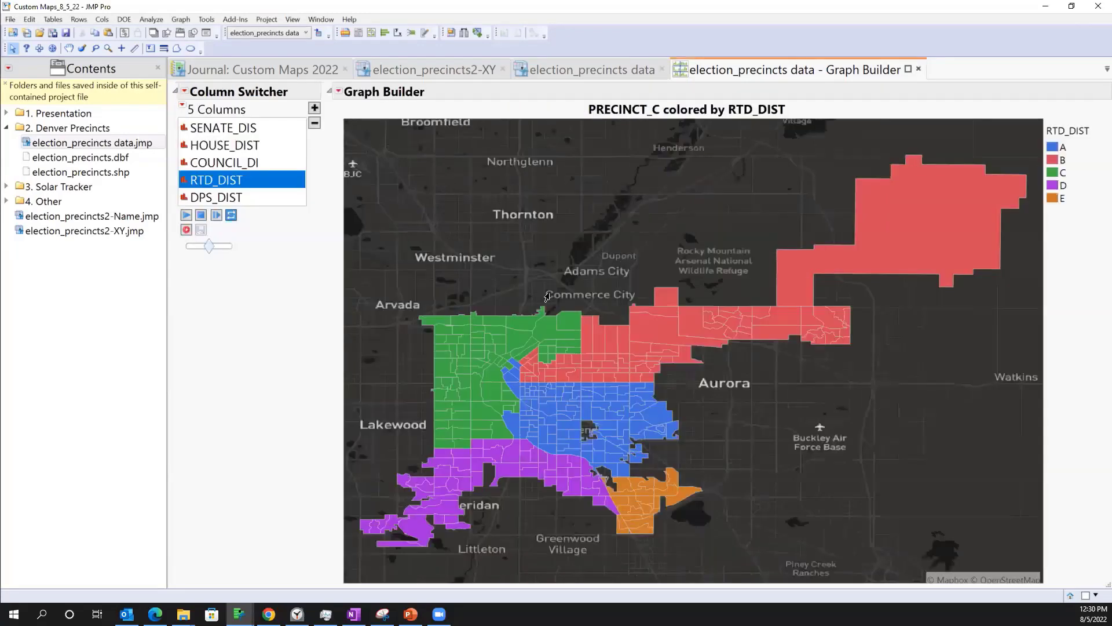
- Switch the map coloring through COUNCIL_DI and HOUSE_DIST, ending on SENATE_DIS
{"action": "left_click", "coordinate": [226, 165]}
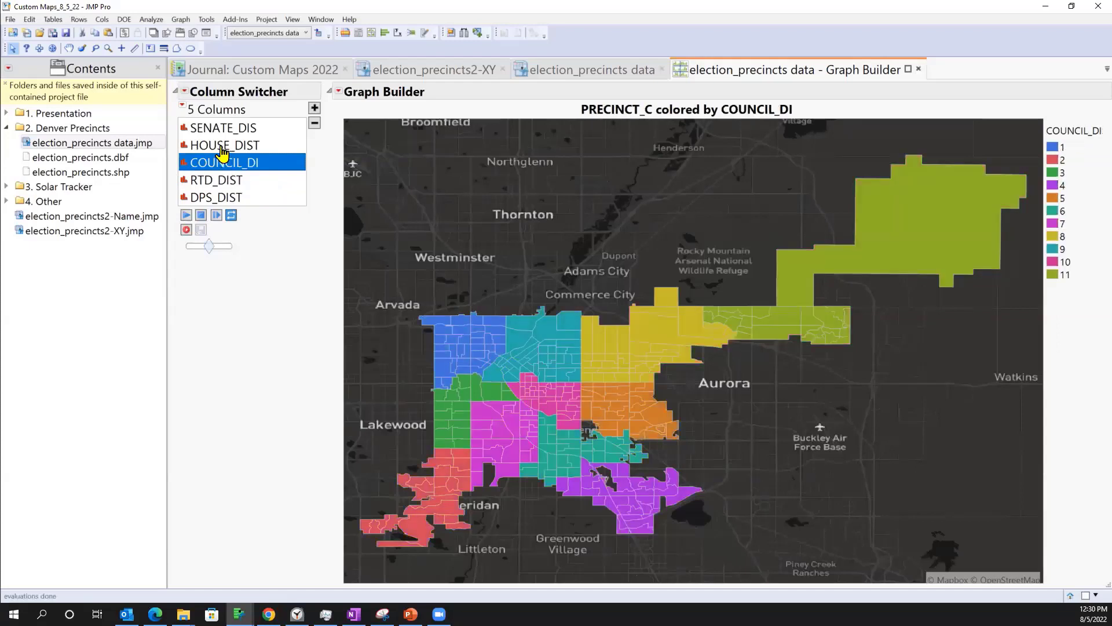
{"action": "left_click", "coordinate": [224, 146]}
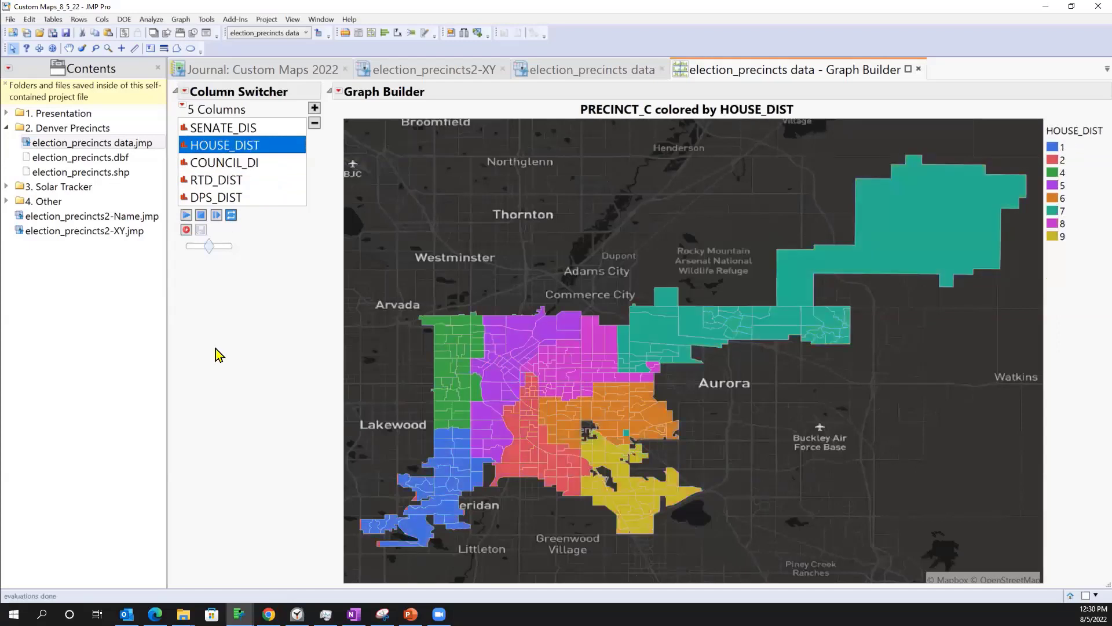
{"action": "left_click", "coordinate": [226, 128]}
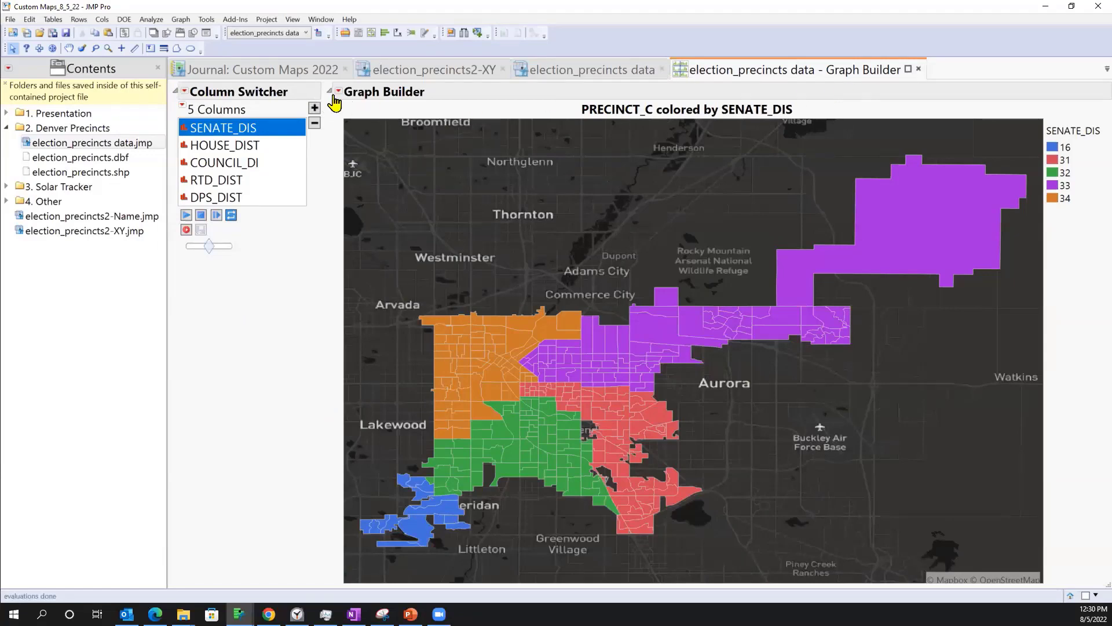
{"action": "left_click", "coordinate": [337, 91]}
{"action": "mouse_move", "coordinate": [386, 339]}
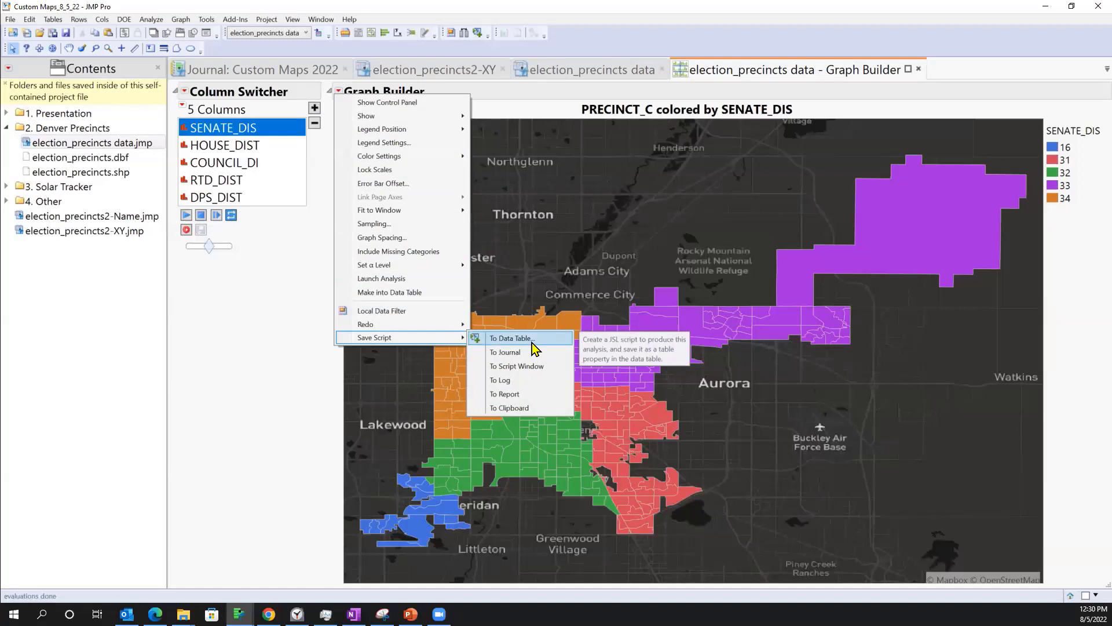
{"action": "left_click", "coordinate": [230, 388]}
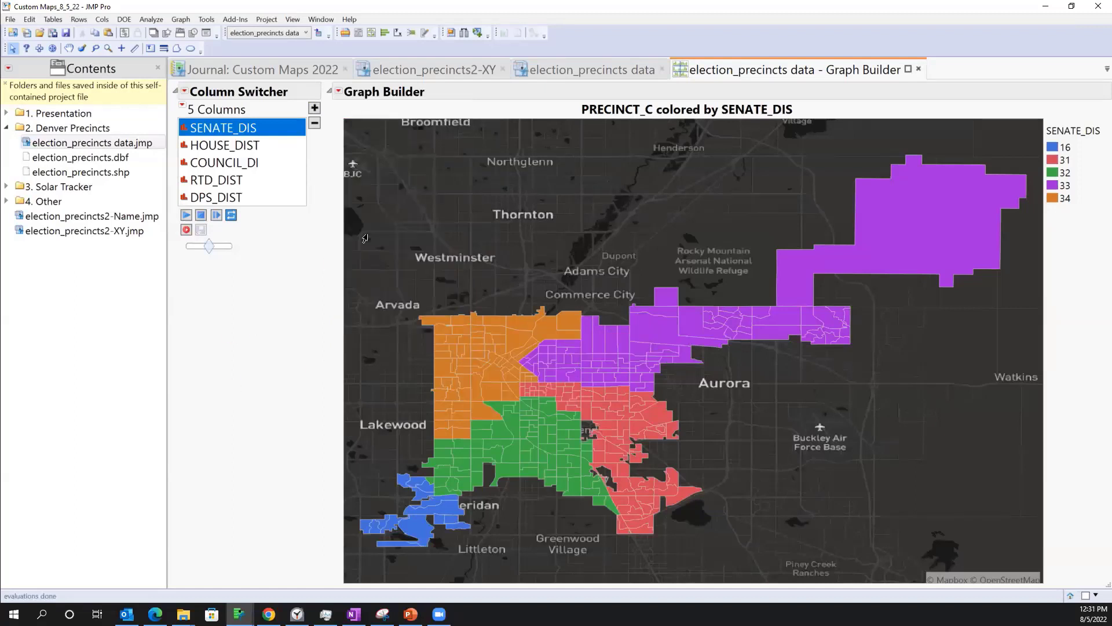
- Customize the graph's PRECINCT_C shapes with a white line color, apply it, check the map, and return to the customization settings
{"action": "right_click", "coordinate": [431, 219]}
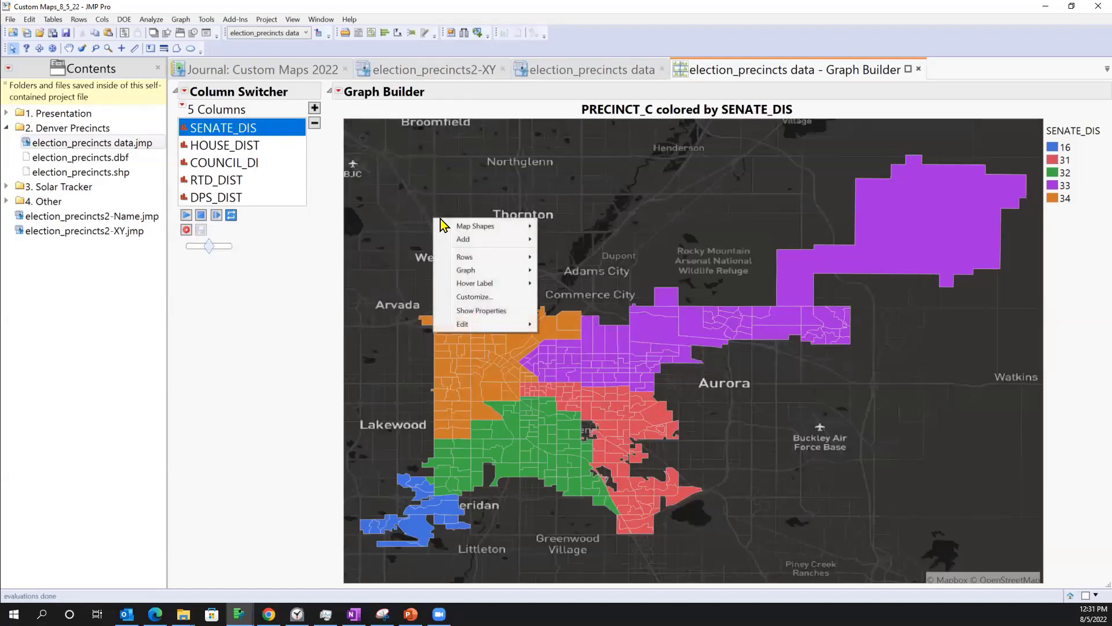
{"action": "left_click", "coordinate": [467, 297]}
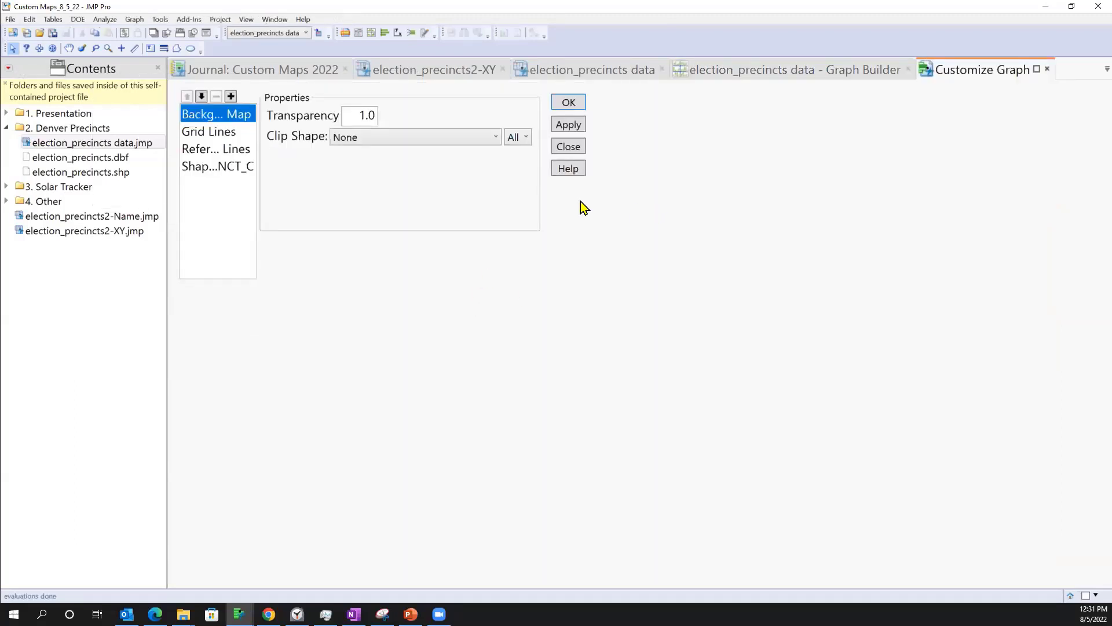
{"action": "left_click", "coordinate": [218, 166]}
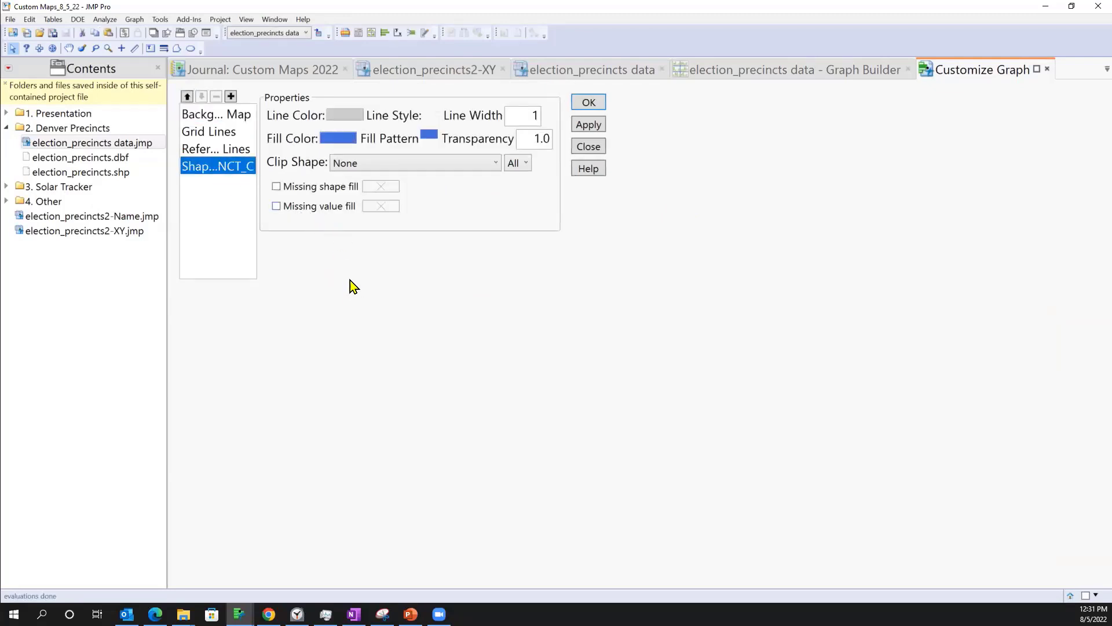
{"action": "left_click", "coordinate": [347, 117]}
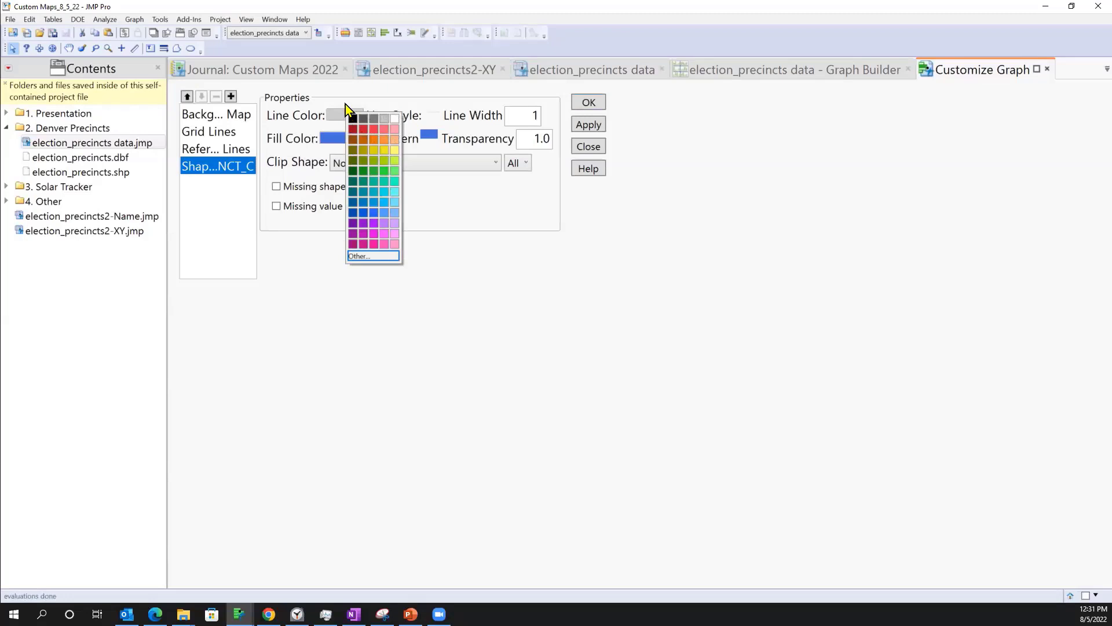
{"action": "left_click", "coordinate": [394, 120]}
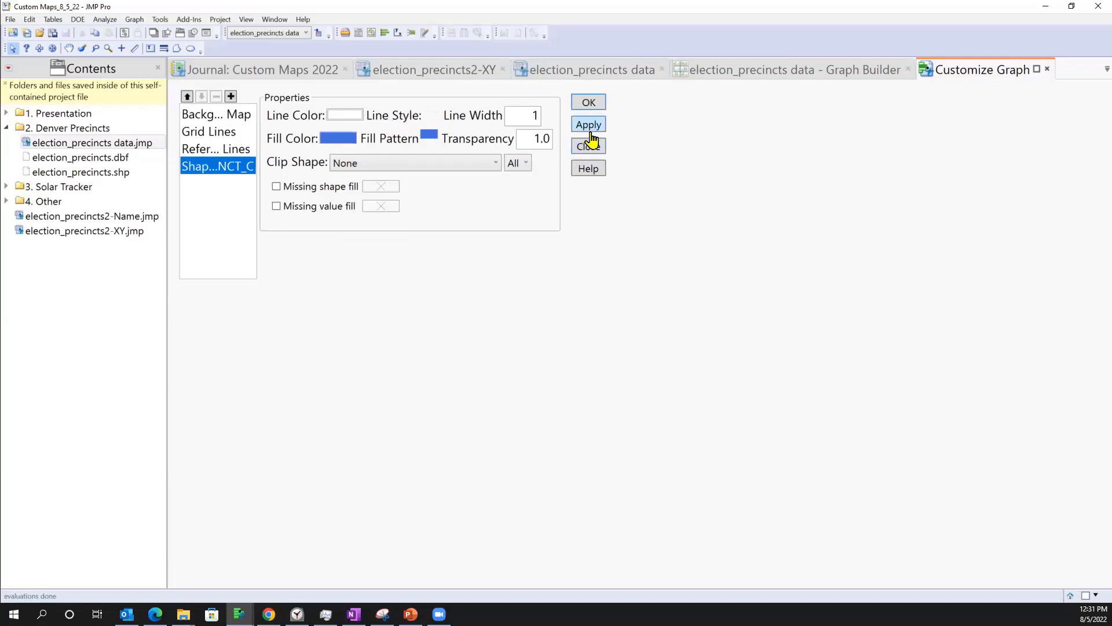
{"action": "left_click", "coordinate": [588, 103]}
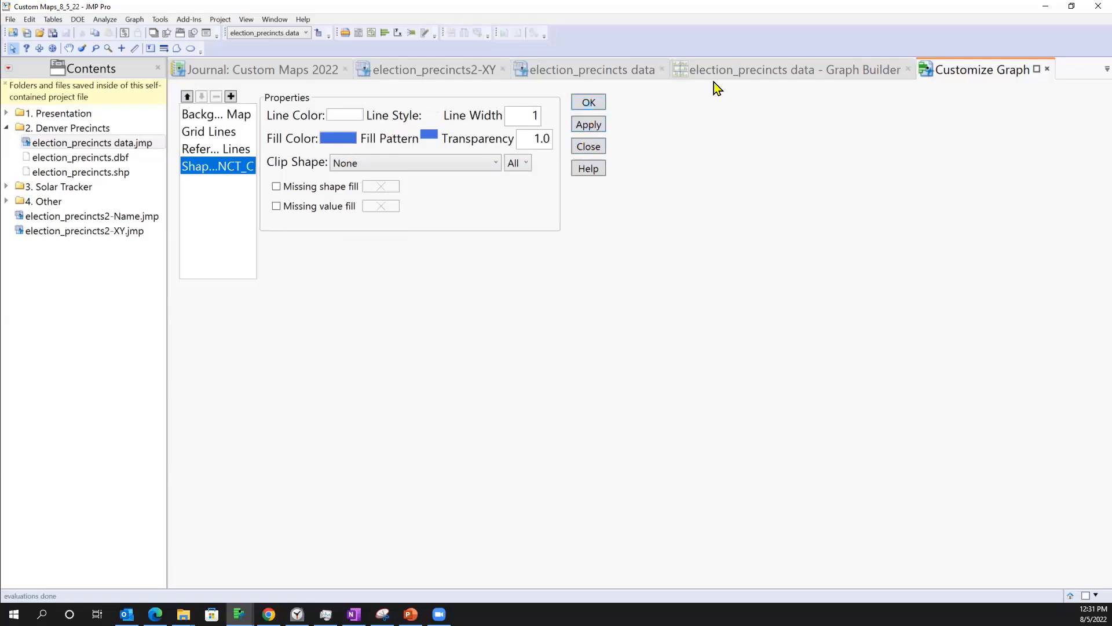
{"action": "left_click", "coordinate": [727, 70]}
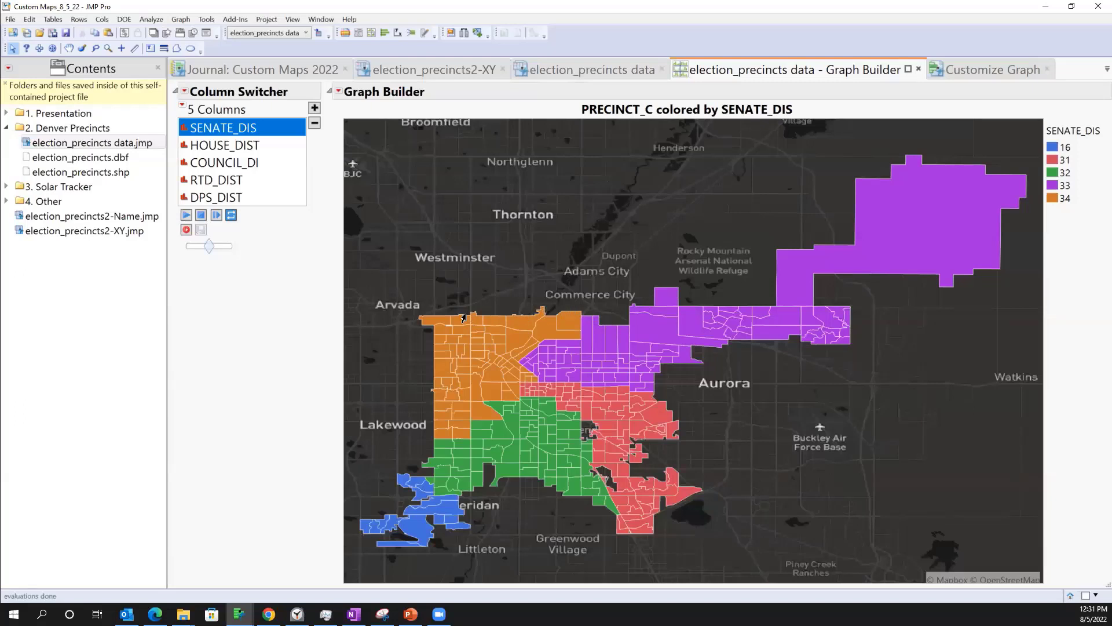
{"action": "left_click", "coordinate": [975, 72]}
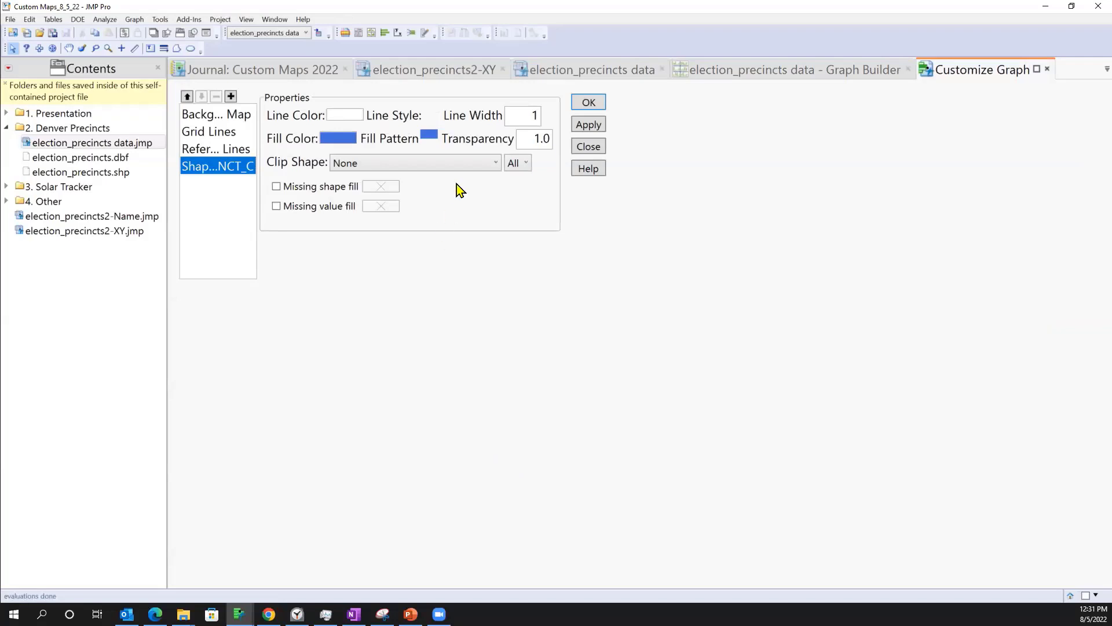
- Check the transparency settings of the precinct shapes and the background map, and return to the precinct map
{"action": "left_click", "coordinate": [538, 144]}
{"action": "left_click", "coordinate": [230, 116]}
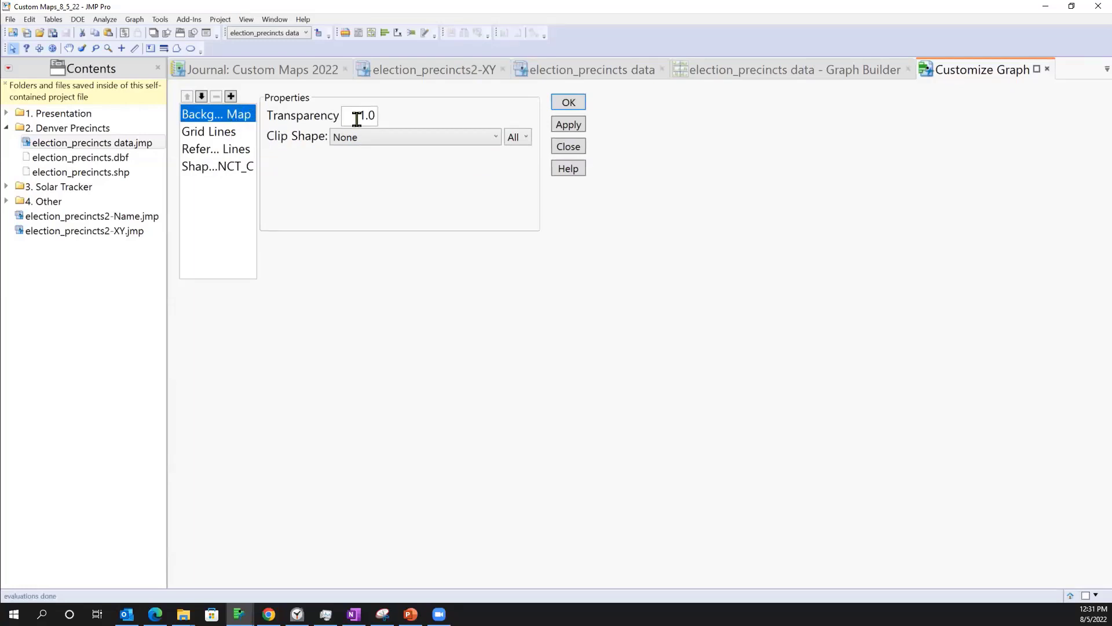
{"action": "left_click", "coordinate": [817, 70]}
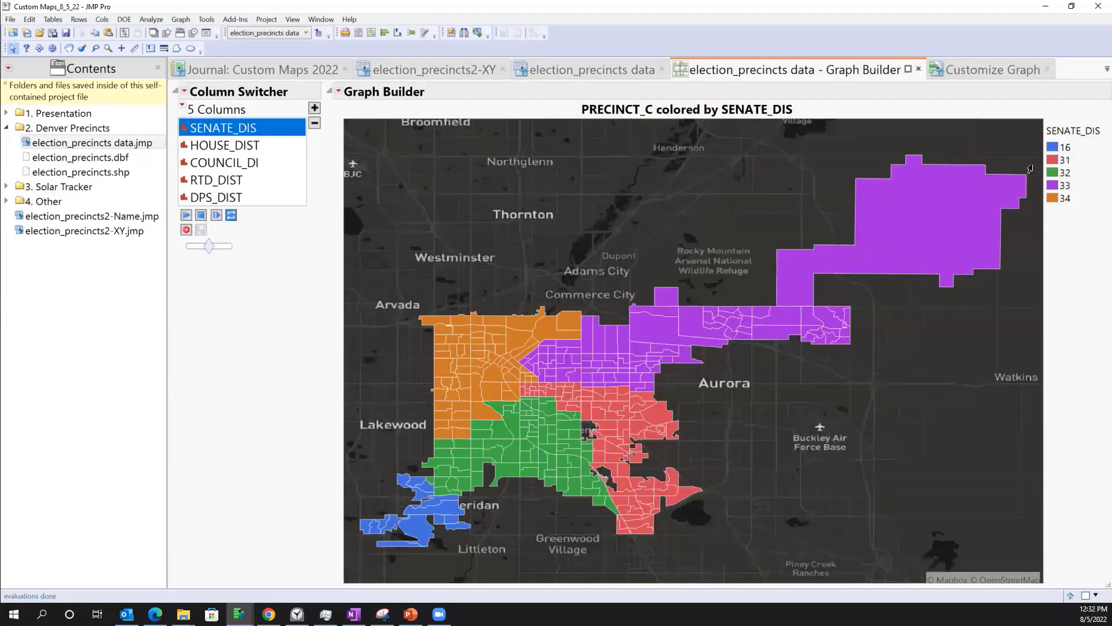
- Set the transparency of senate district 32 in the map legend to 0.5
{"action": "right_click", "coordinate": [1054, 176]}
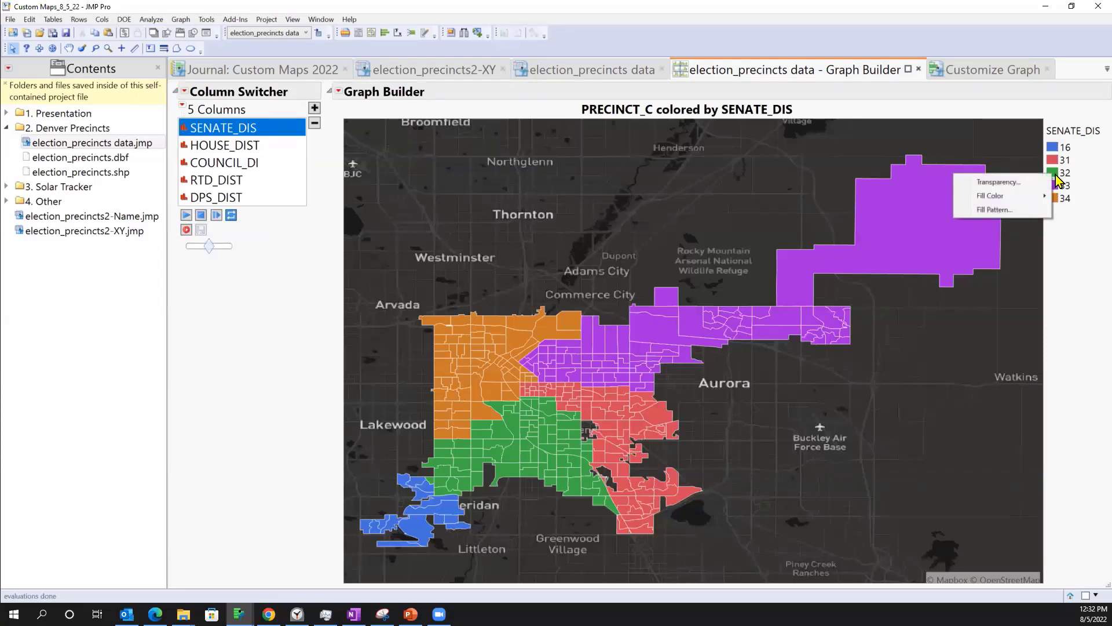
{"action": "left_click", "coordinate": [1013, 184]}
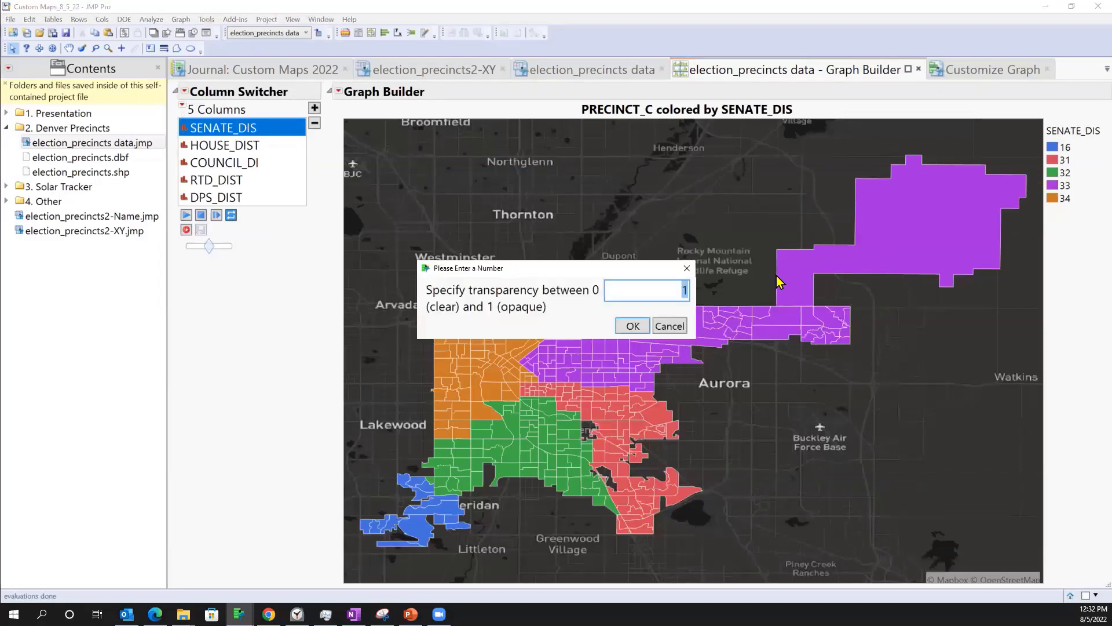
{"action": "type", "text": "0.5"}
{"action": "key", "text": "Return"}
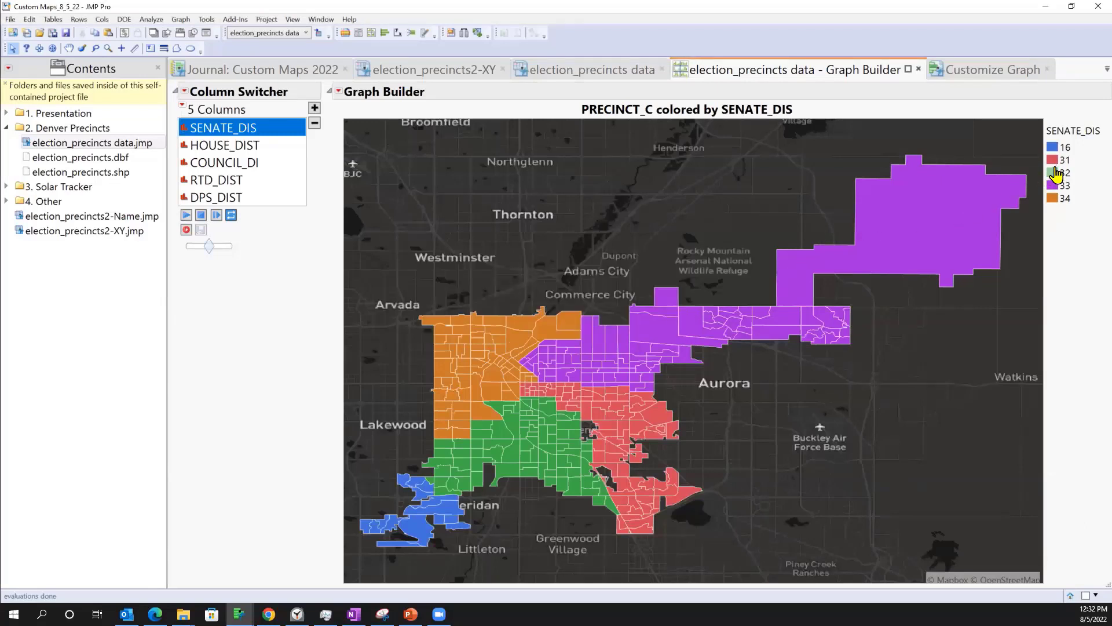
- Set the transparency of senate district 31 in the map legend to 0.35
{"action": "right_click", "coordinate": [1054, 172]}
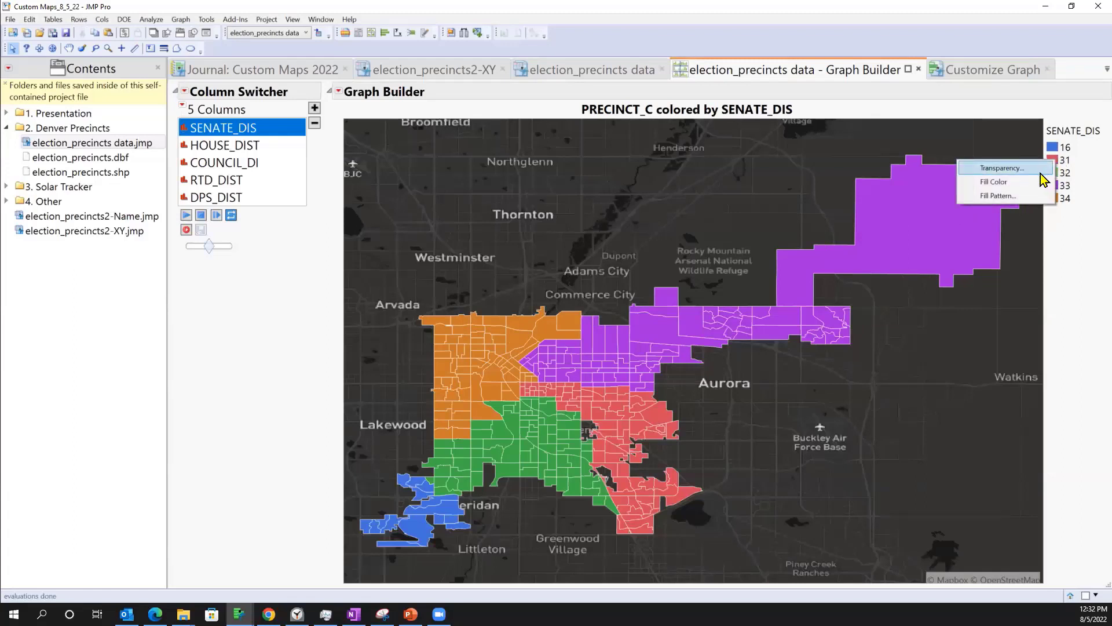
{"action": "left_click", "coordinate": [1040, 170]}
{"action": "type", "text": "0.35"}
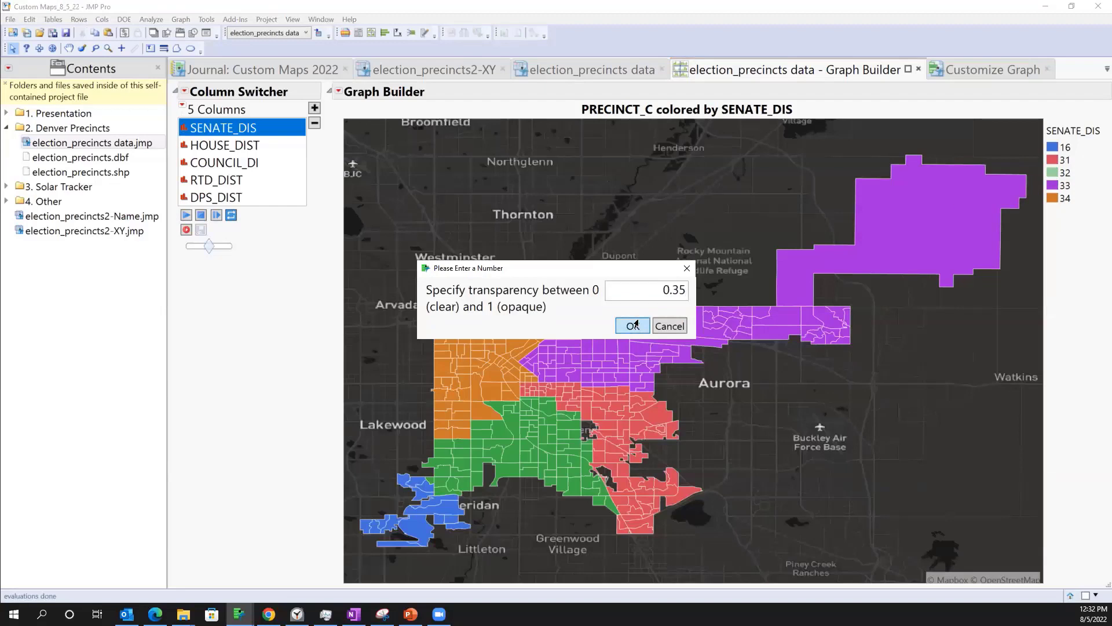
{"action": "left_click", "coordinate": [636, 326]}
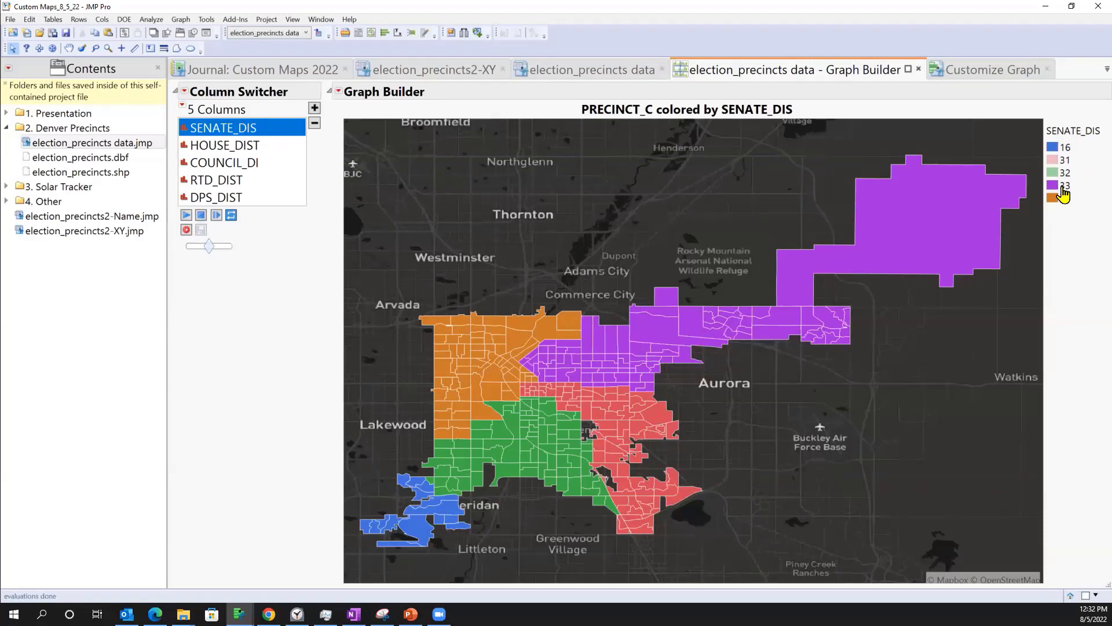
- Close the graph customization window, the precinct map, and the election_precincts data and election_precincts2-XY tables, leaving only the journal open
{"action": "left_click", "coordinate": [988, 70]}
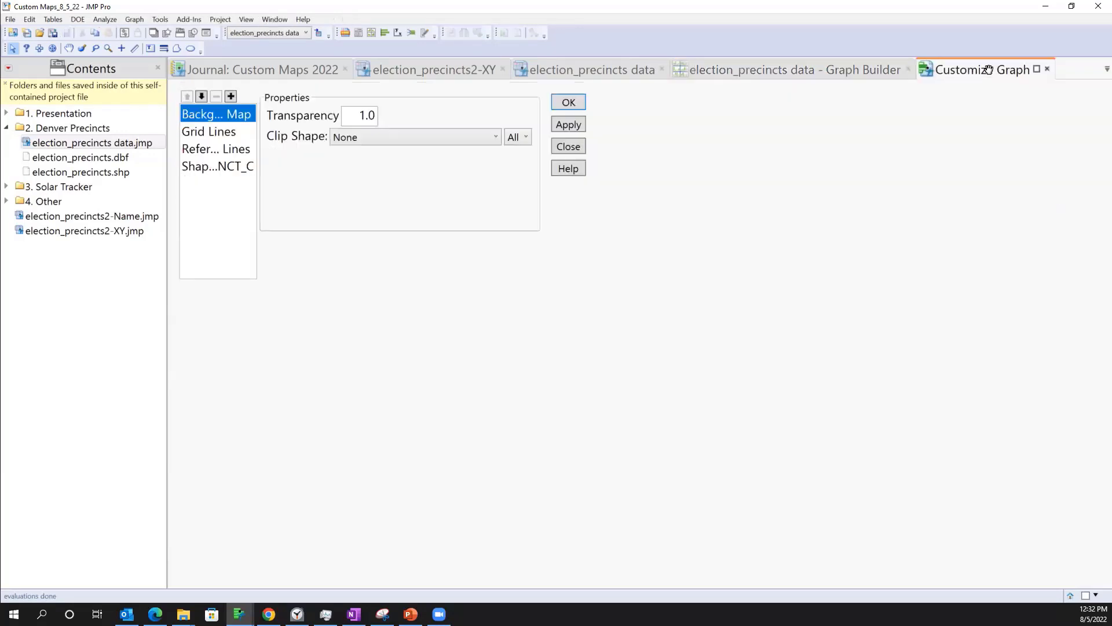
{"action": "left_click", "coordinate": [1048, 69]}
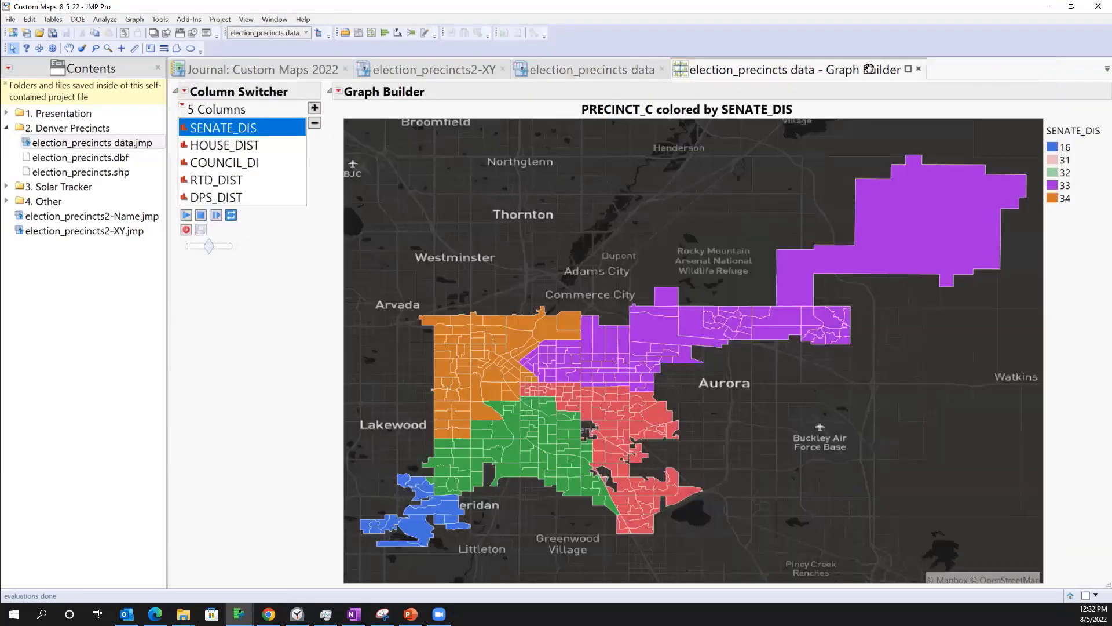
{"action": "left_click", "coordinate": [869, 69]}
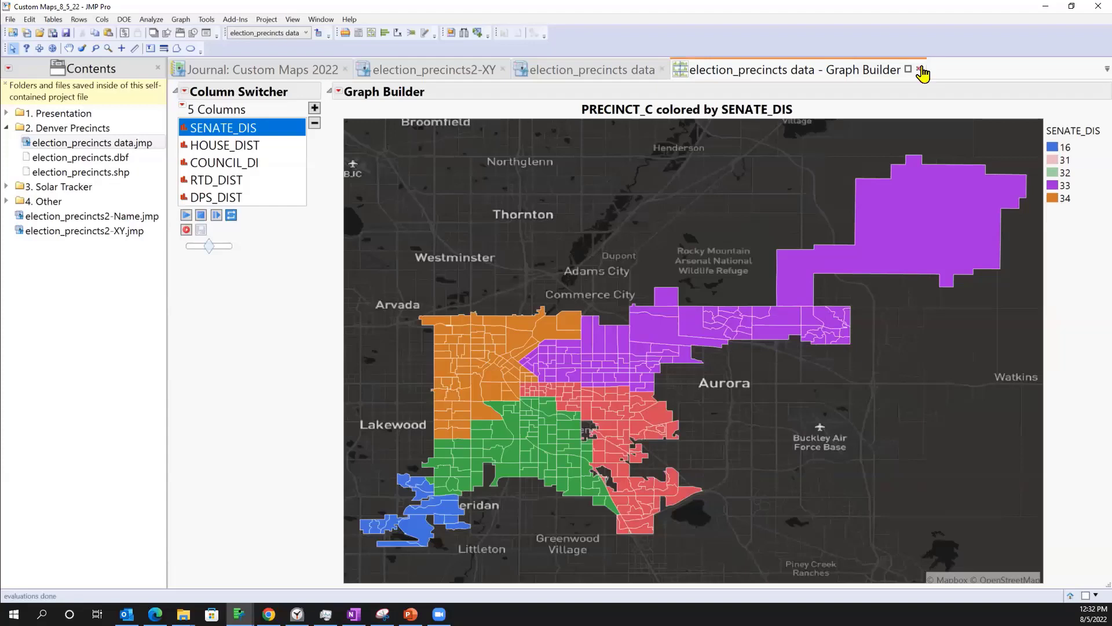
{"action": "left_click", "coordinate": [921, 69]}
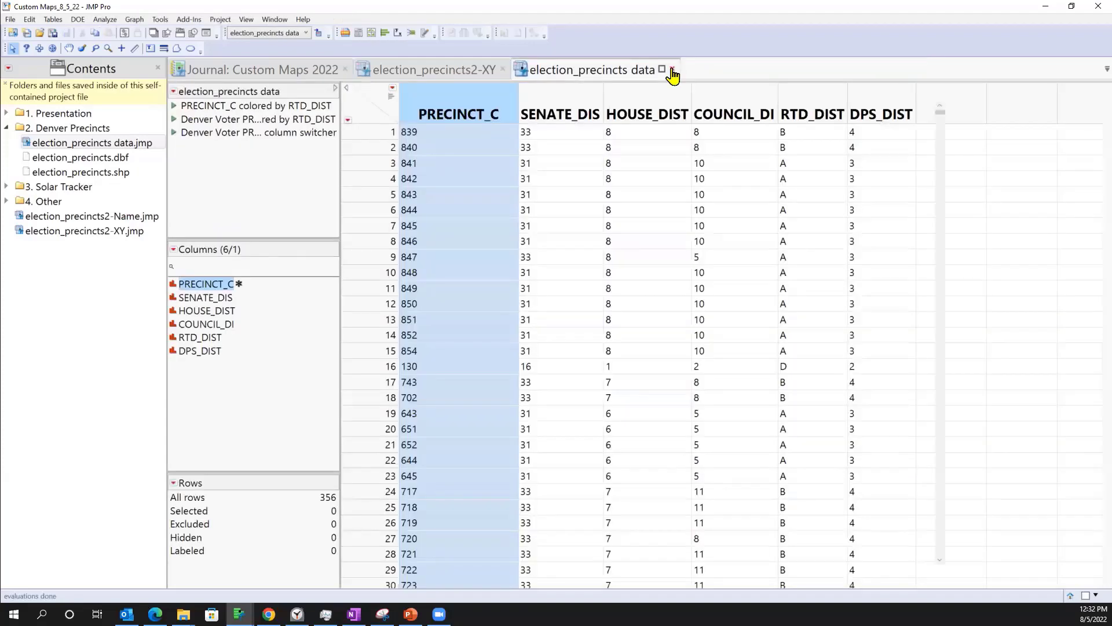
{"action": "left_click", "coordinate": [672, 70]}
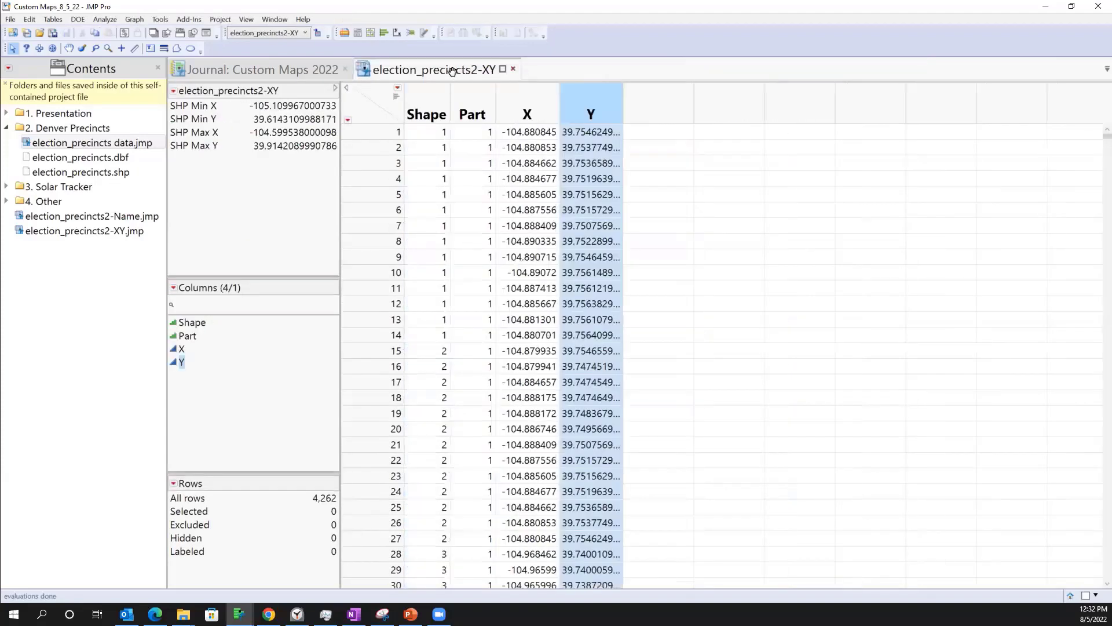
{"action": "left_click", "coordinate": [513, 69]}
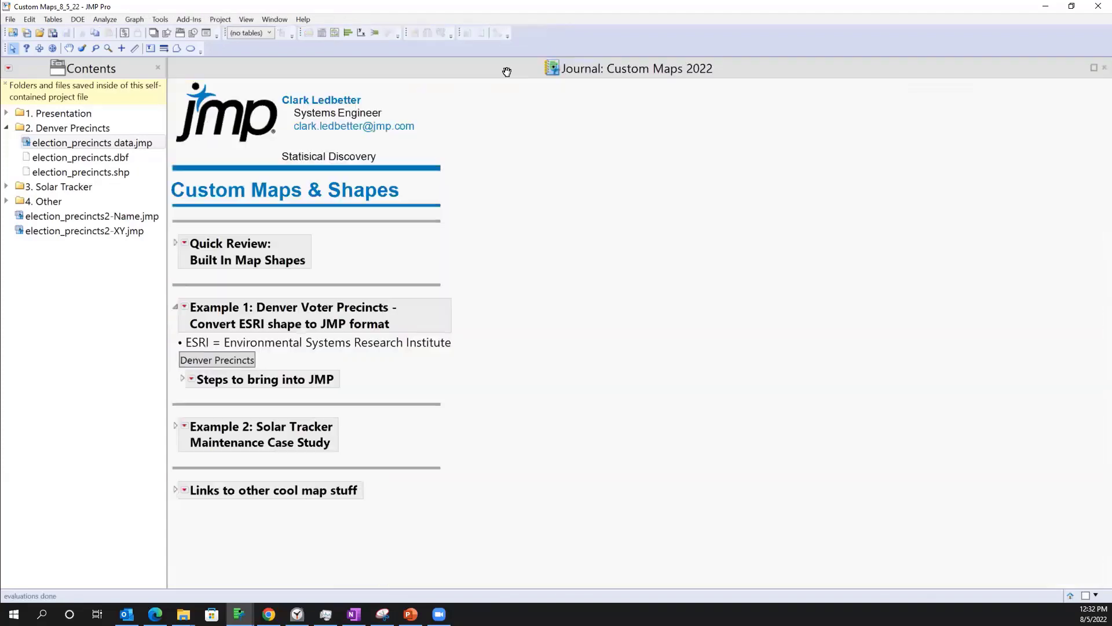
- Review the "Steps to bring into JMP" list in the journal and collapse the Example 1 section
{"action": "left_click", "coordinate": [182, 379]}
{"action": "scroll", "coordinate": [359, 378], "scroll_direction": "down", "scroll_amount": 1}
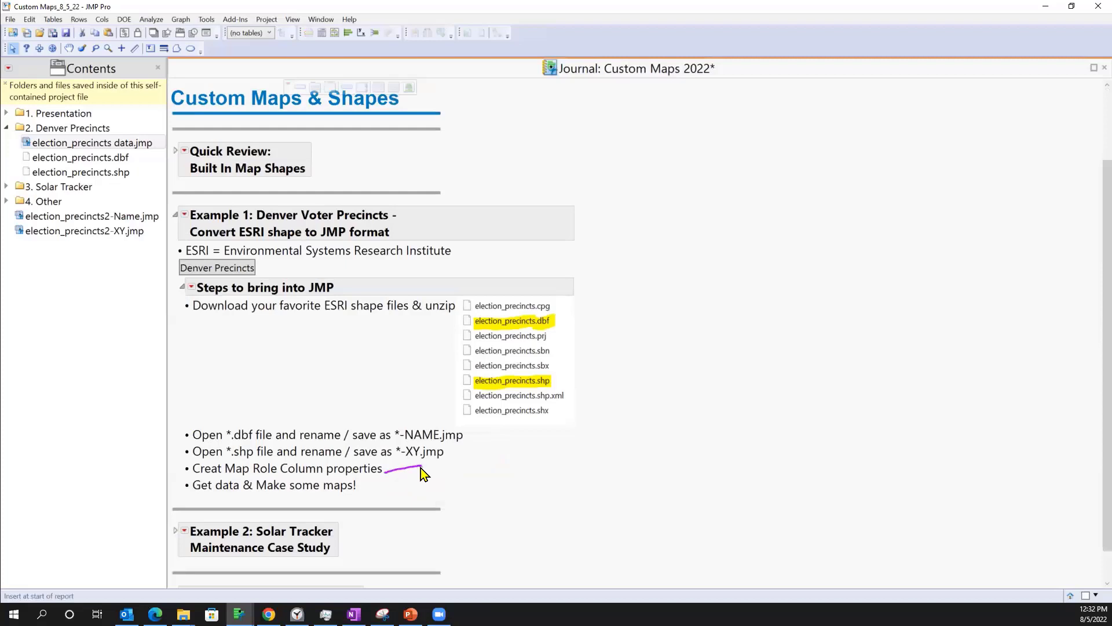
{"action": "left_click", "coordinate": [176, 216]}
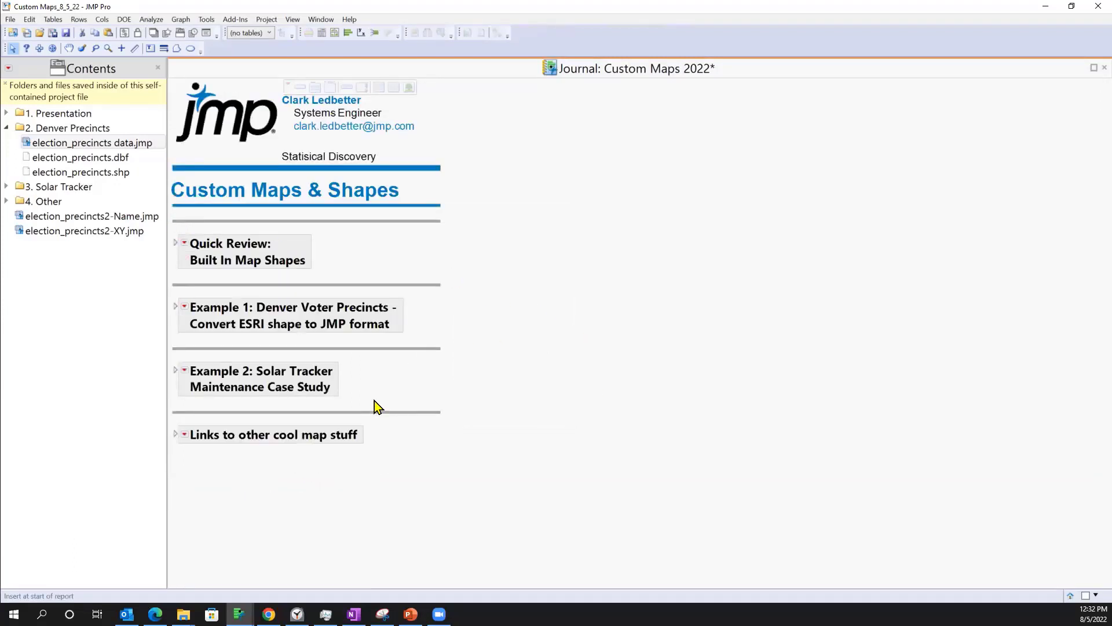
- Examine the challenge, solution and map images in the journal's Example 2 solar tracker case study, and collapse the section
{"action": "left_click", "coordinate": [176, 370]}
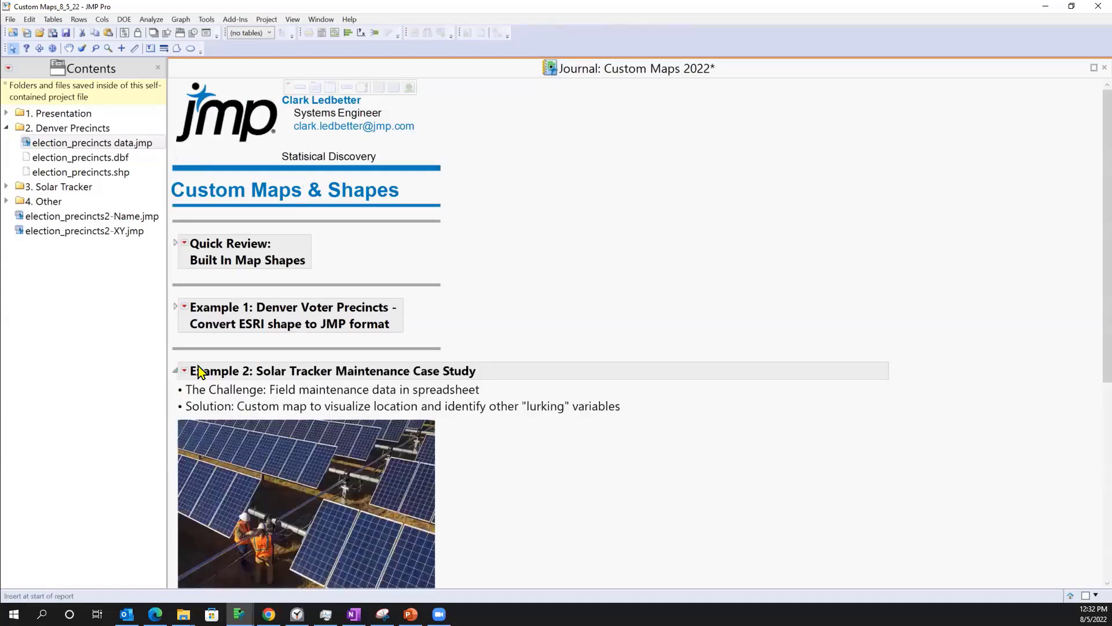
{"action": "scroll", "coordinate": [283, 350], "scroll_direction": "down", "scroll_amount": 5}
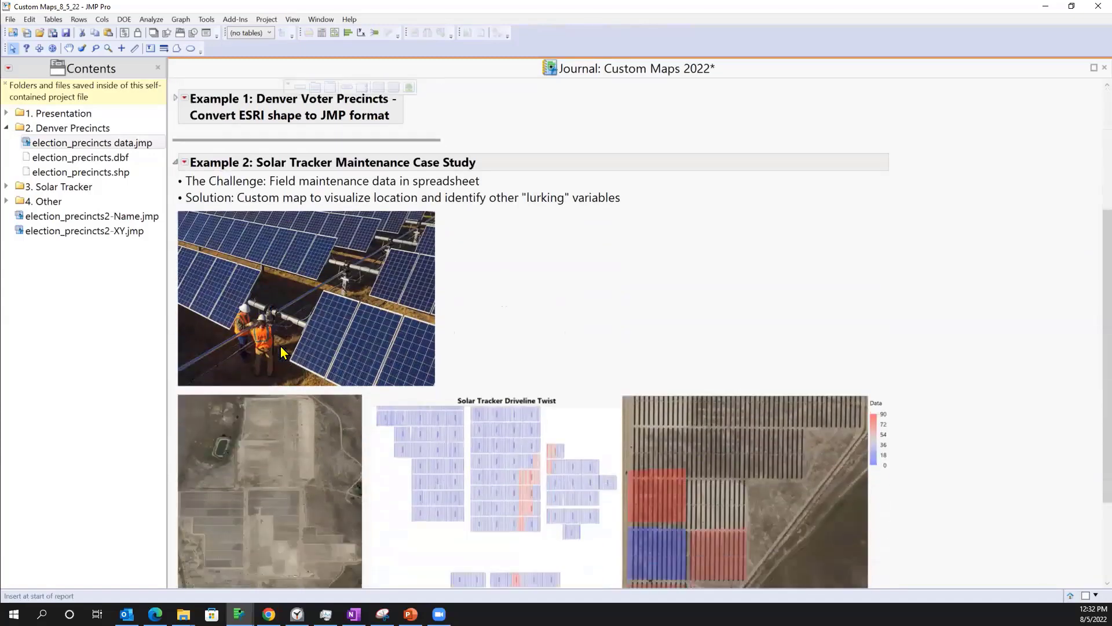
{"action": "scroll", "coordinate": [282, 350], "scroll_direction": "down", "scroll_amount": 2}
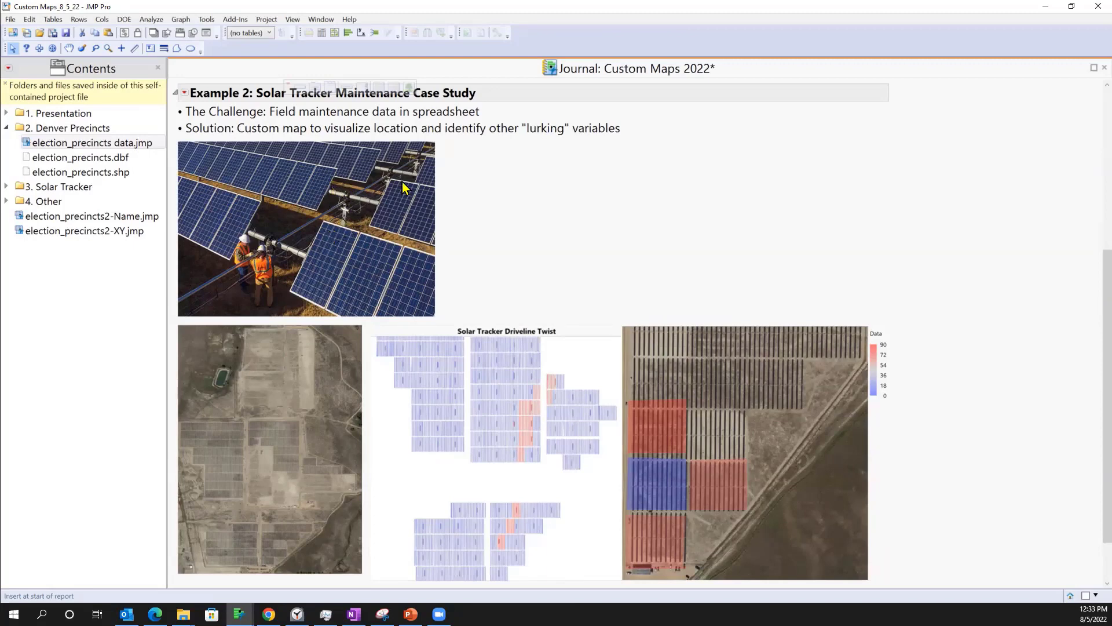
{"action": "scroll", "coordinate": [488, 196], "scroll_direction": "up", "scroll_amount": 1}
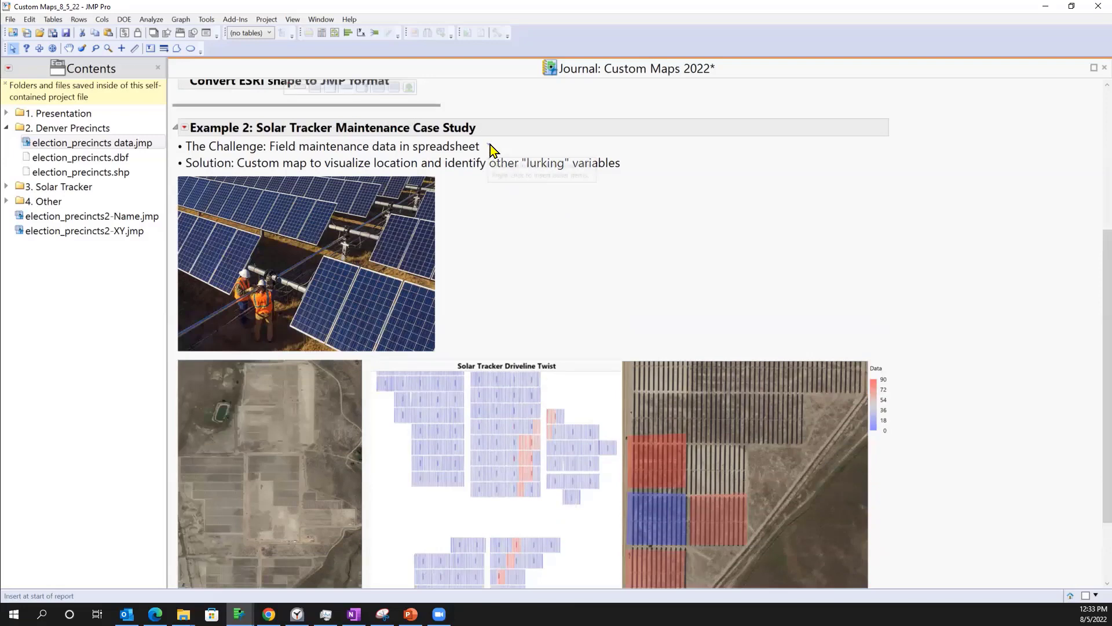
{"action": "left_click_drag", "start_coordinate": [490, 144], "coordinate": [509, 140]}
{"action": "scroll", "coordinate": [553, 229], "scroll_direction": "down", "scroll_amount": 1}
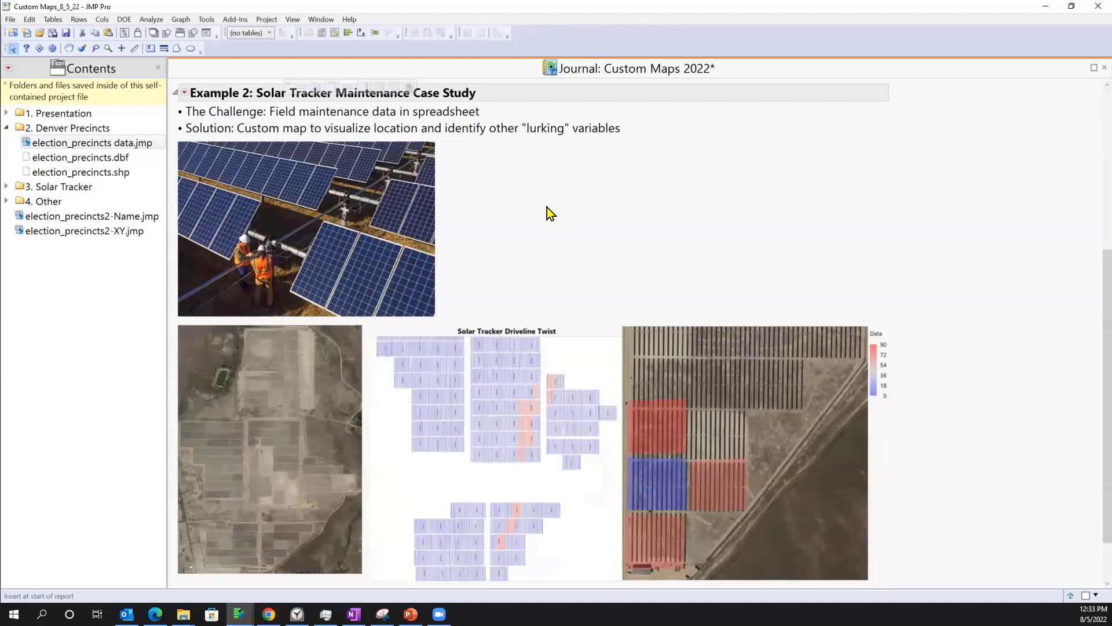
{"action": "scroll", "coordinate": [544, 214], "scroll_direction": "down", "scroll_amount": 2}
{"action": "scroll", "coordinate": [537, 210], "scroll_direction": "up", "scroll_amount": 2}
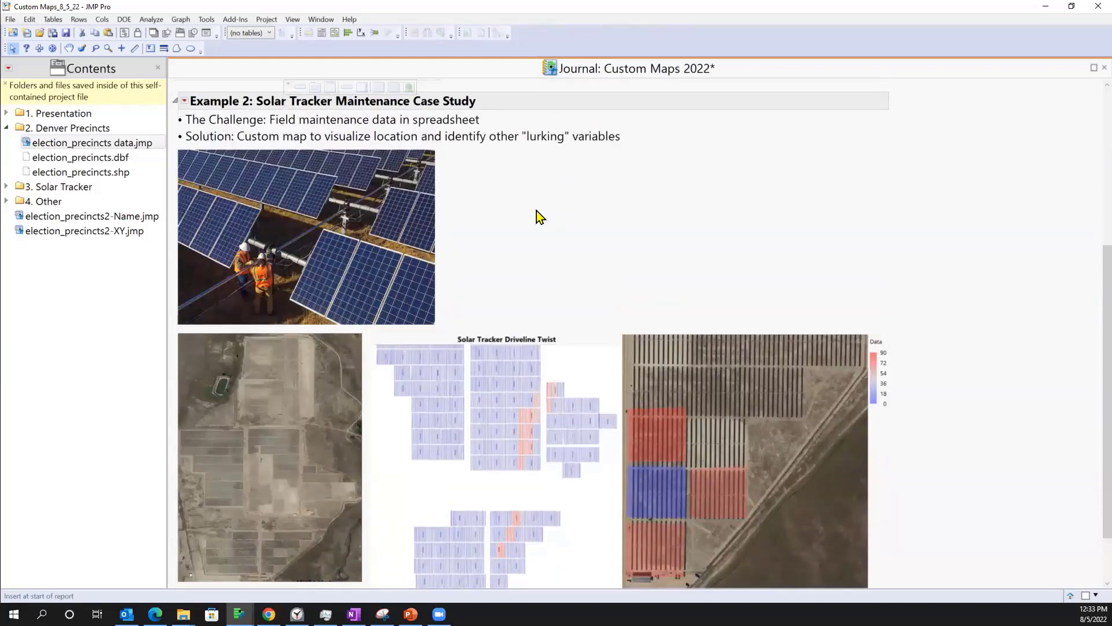
{"action": "scroll", "coordinate": [535, 211], "scroll_direction": "down", "scroll_amount": 1}
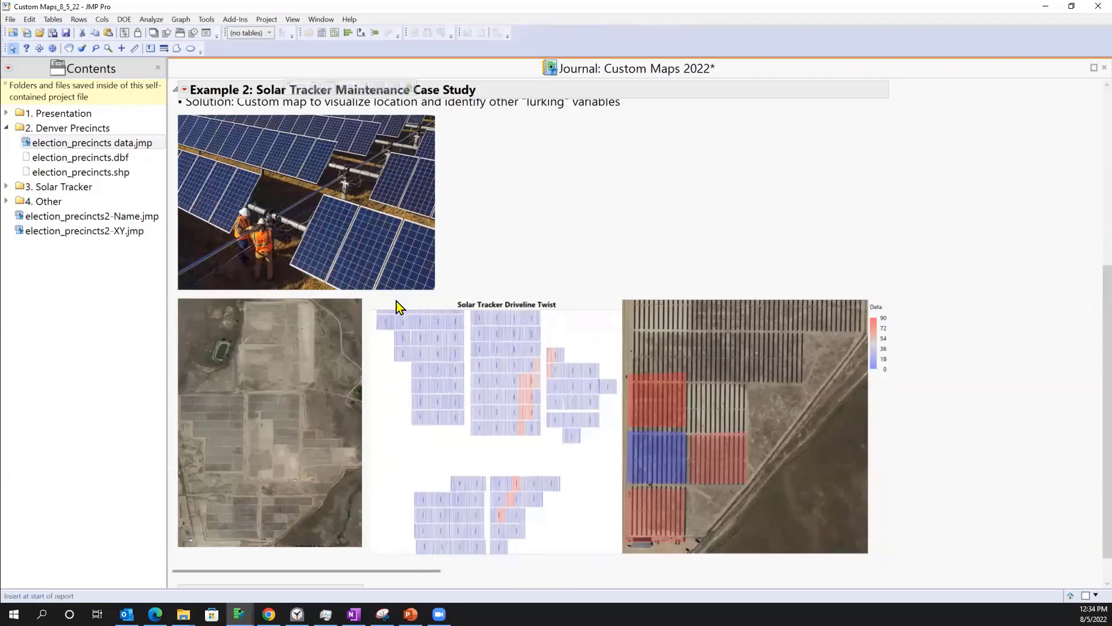
{"action": "left_click_drag", "start_coordinate": [599, 212], "coordinate": [256, 130]}
{"action": "left_click_drag", "start_coordinate": [548, 155], "coordinate": [311, 117]}
{"action": "scroll", "coordinate": [526, 407], "scroll_direction": "down", "scroll_amount": 1}
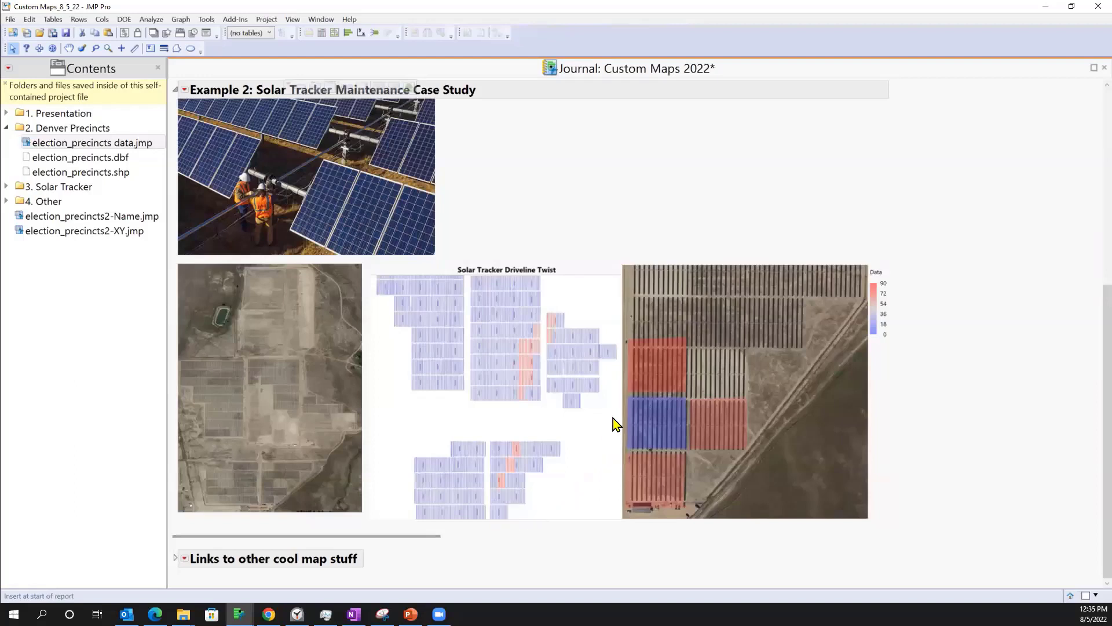
{"action": "left_click", "coordinate": [177, 92]}
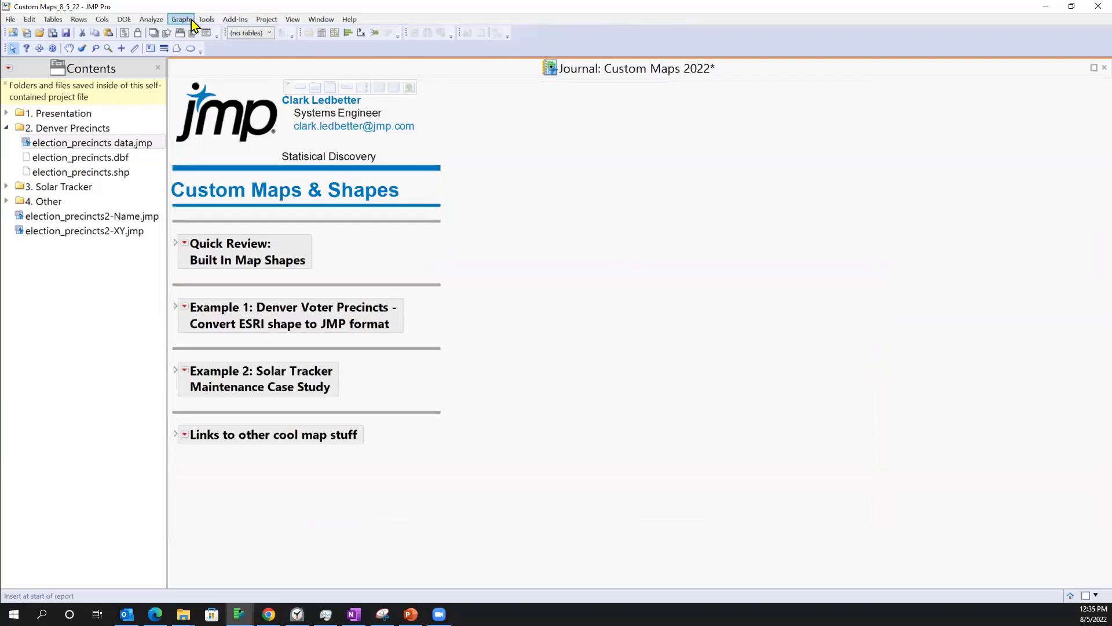
- Launch the Custom Map Creator add-in from the Map Shapes group
{"action": "left_click", "coordinate": [238, 21]}
{"action": "mouse_move", "coordinate": [254, 58]}
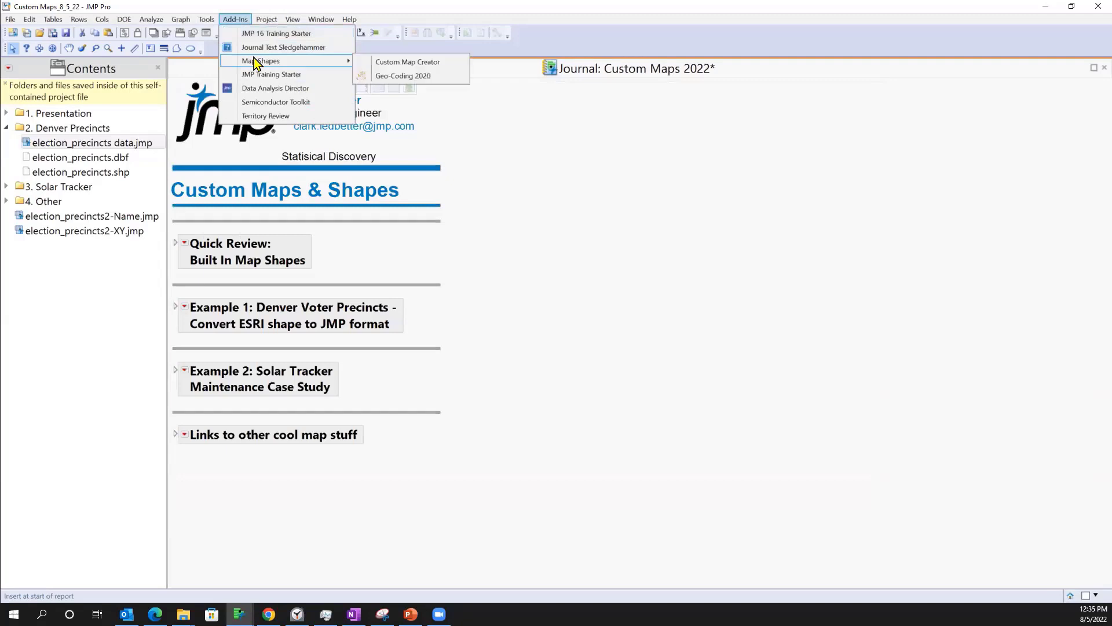
{"action": "left_click", "coordinate": [383, 66]}
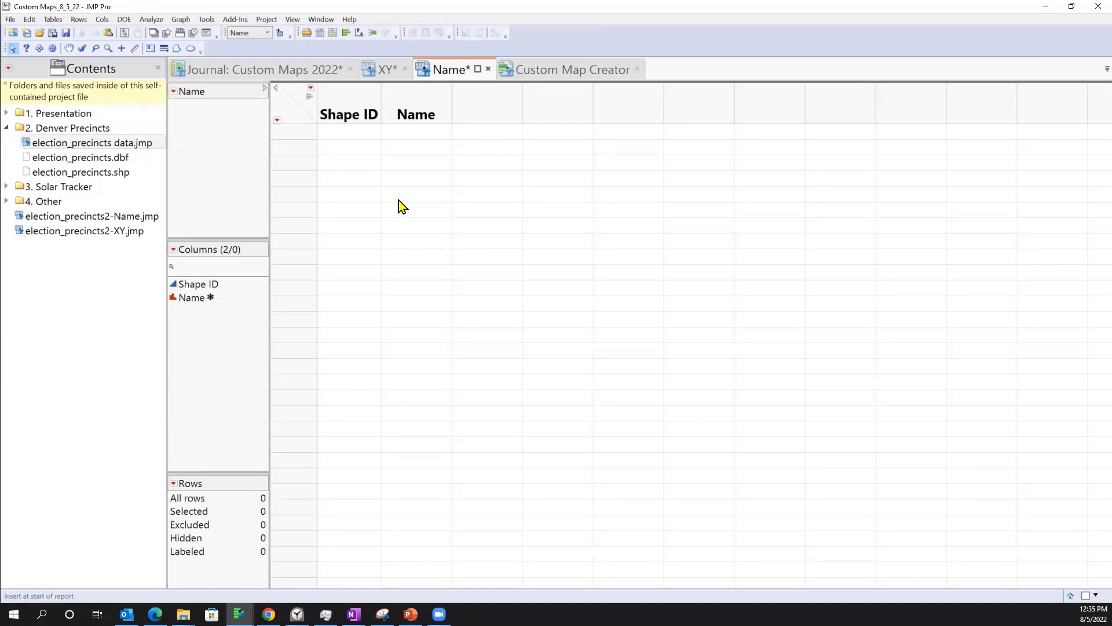
- Inspect the columns of the new XY and Name tables and return to the Custom Map Creator
{"action": "left_click", "coordinate": [380, 70]}
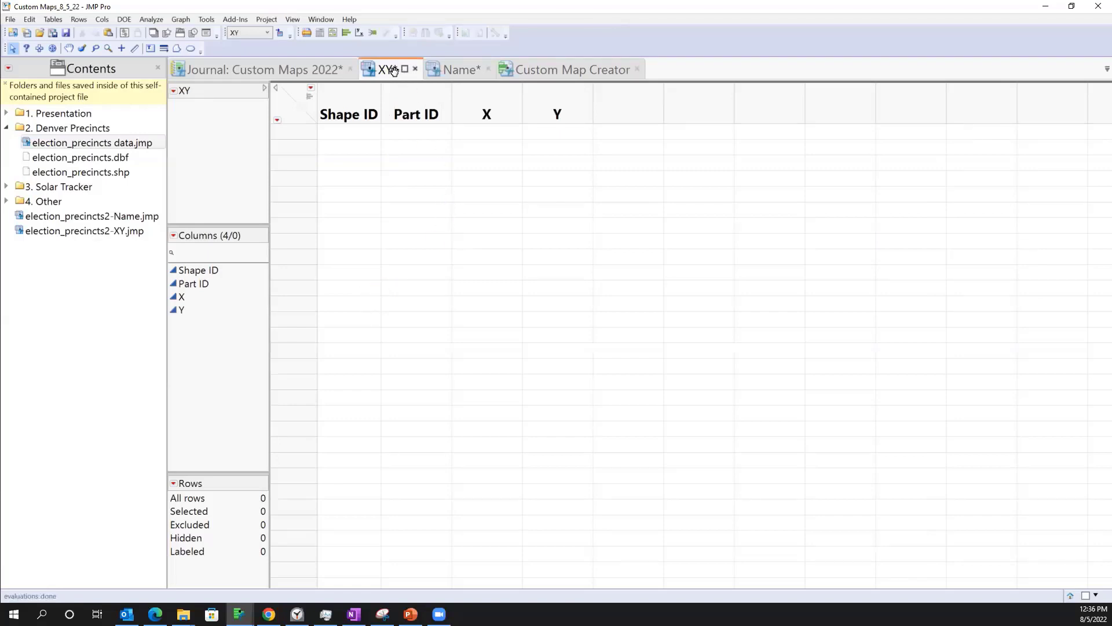
{"action": "left_click", "coordinate": [456, 70]}
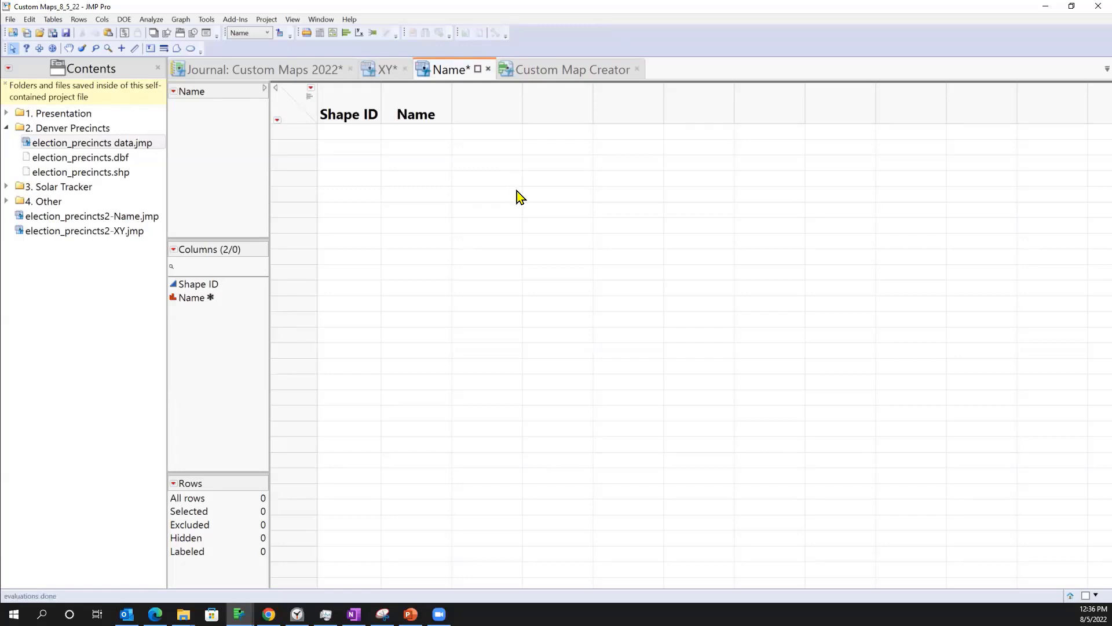
{"action": "left_click", "coordinate": [545, 70]}
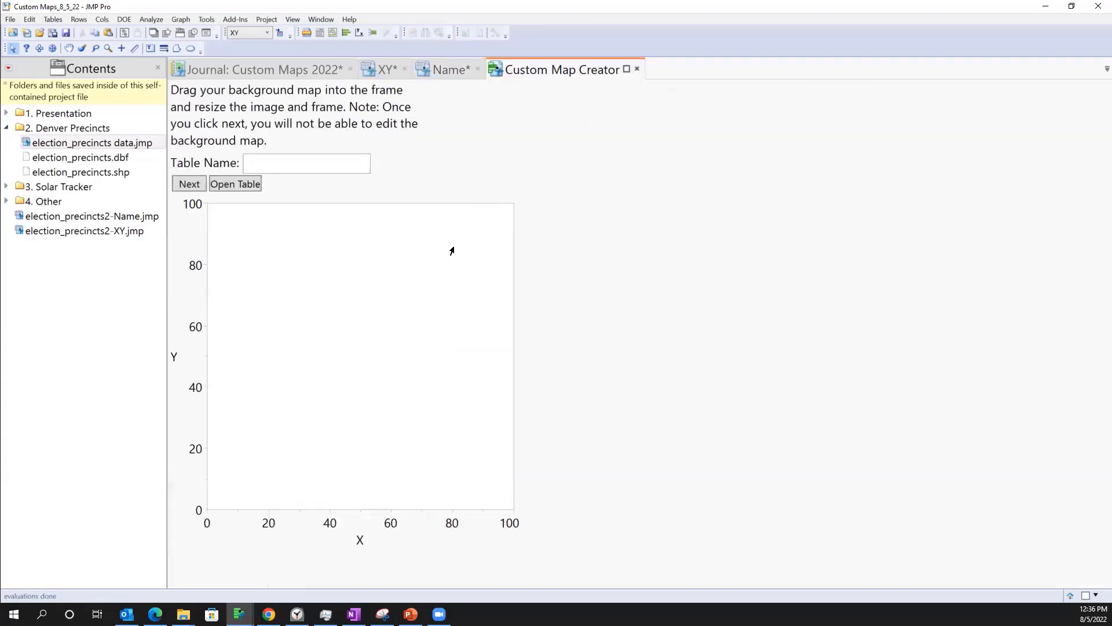
- Set the custom map's table name to Solar Tracker
{"action": "left_click", "coordinate": [278, 160]}
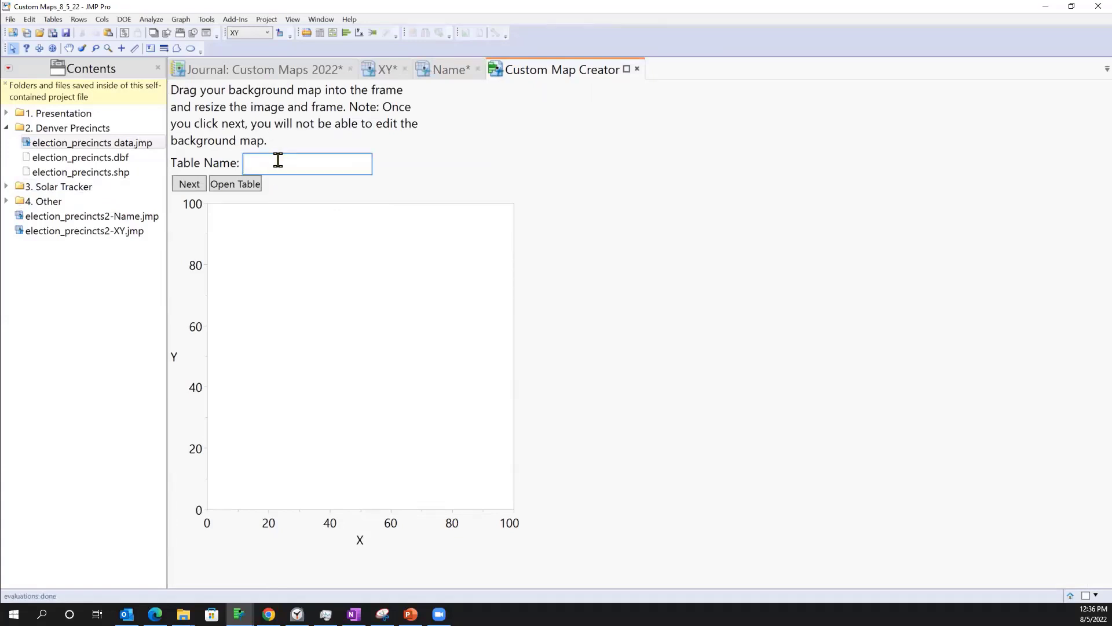
{"action": "type", "text": "Solar Tracker"}
{"action": "left_click", "coordinate": [489, 173]}
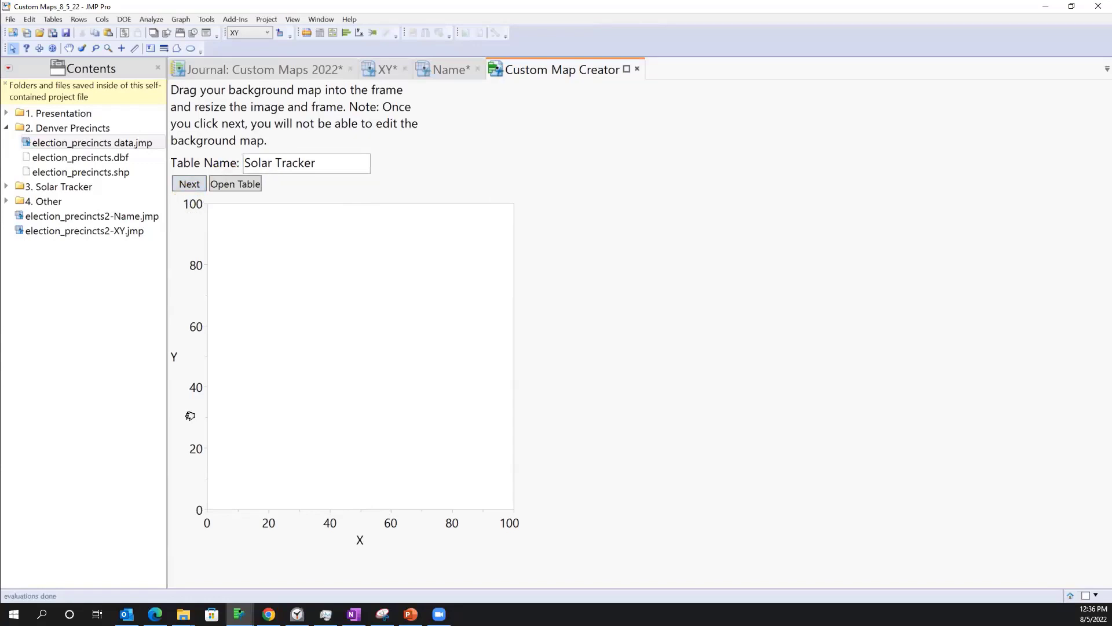
- Place the image Solar tracker small block.PNG from the Solar Field folder into the map frame as its background
{"action": "left_click", "coordinate": [183, 614]}
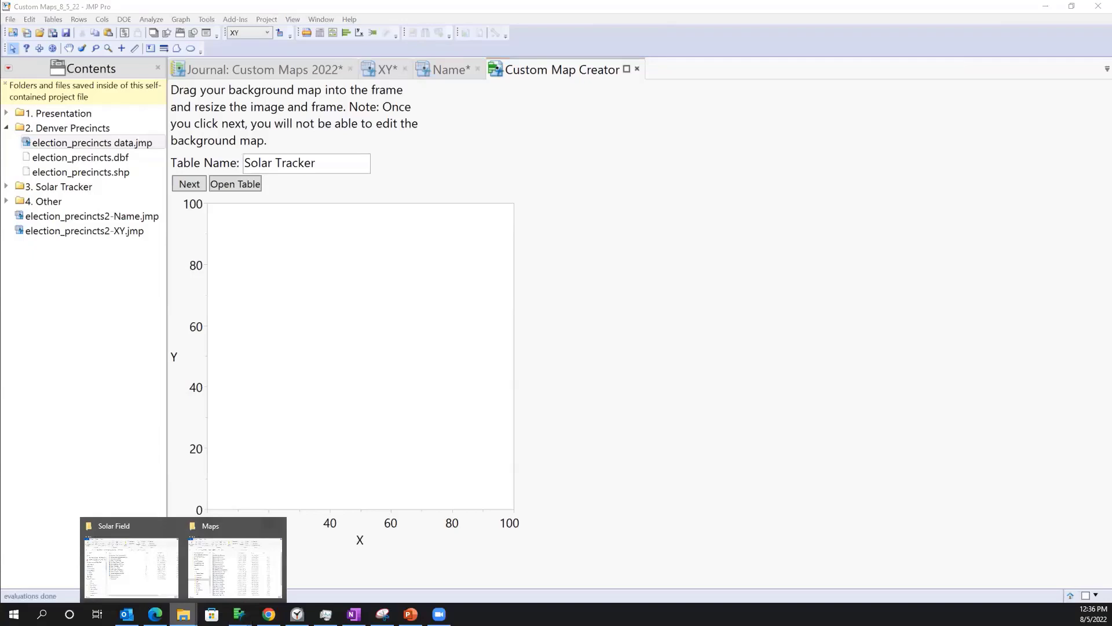
{"action": "left_click", "coordinate": [139, 580]}
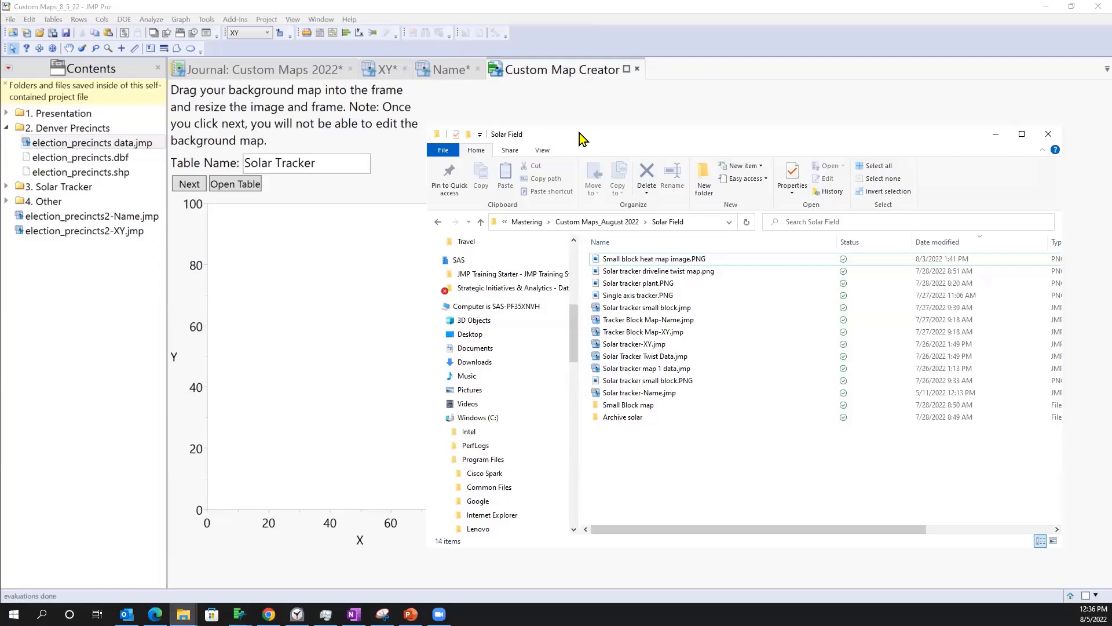
{"action": "left_click_drag", "start_coordinate": [579, 133], "coordinate": [675, 71]}
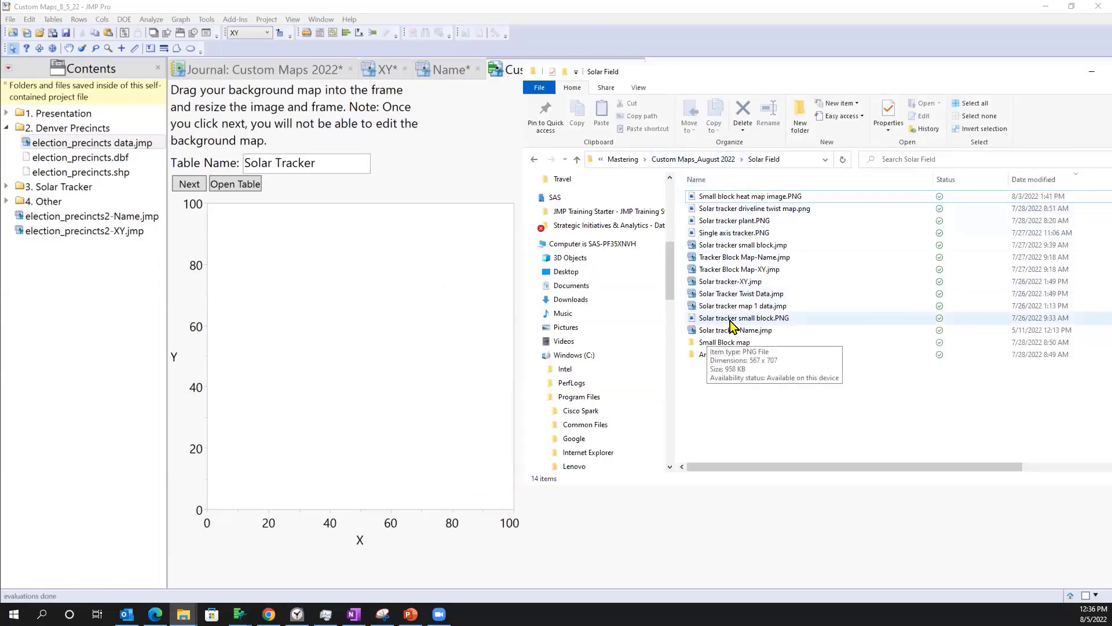
{"action": "left_click_drag", "start_coordinate": [730, 321], "coordinate": [396, 343]}
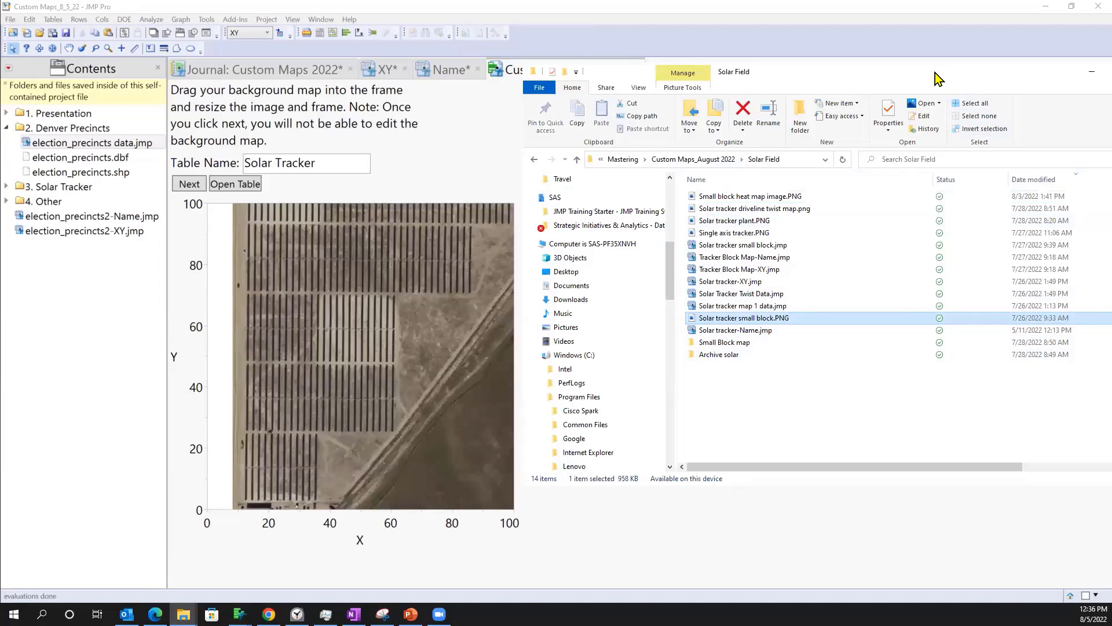
{"action": "left_click_drag", "start_coordinate": [935, 73], "coordinate": [862, 144]}
{"action": "left_click", "coordinate": [1017, 146]}
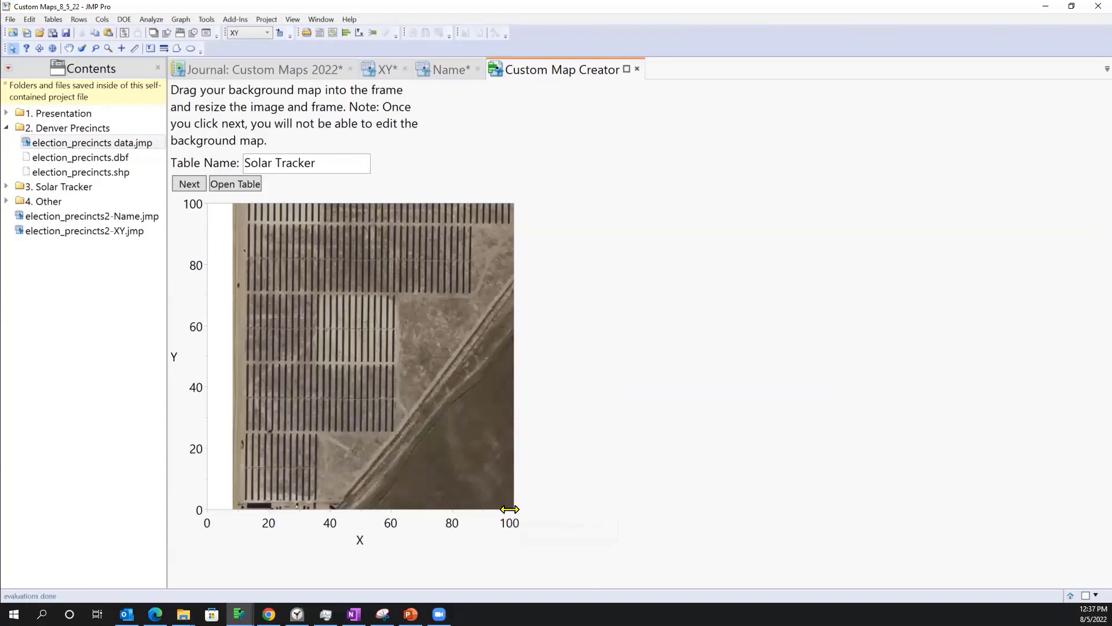
- Fit the frame and background image together, extending the axes to about X 110 and Y 115, and continue to boundary drawing
{"action": "left_click_drag", "start_coordinate": [513, 509], "coordinate": [561, 552]}
{"action": "left_click_drag", "start_coordinate": [360, 242], "coordinate": [328, 242]}
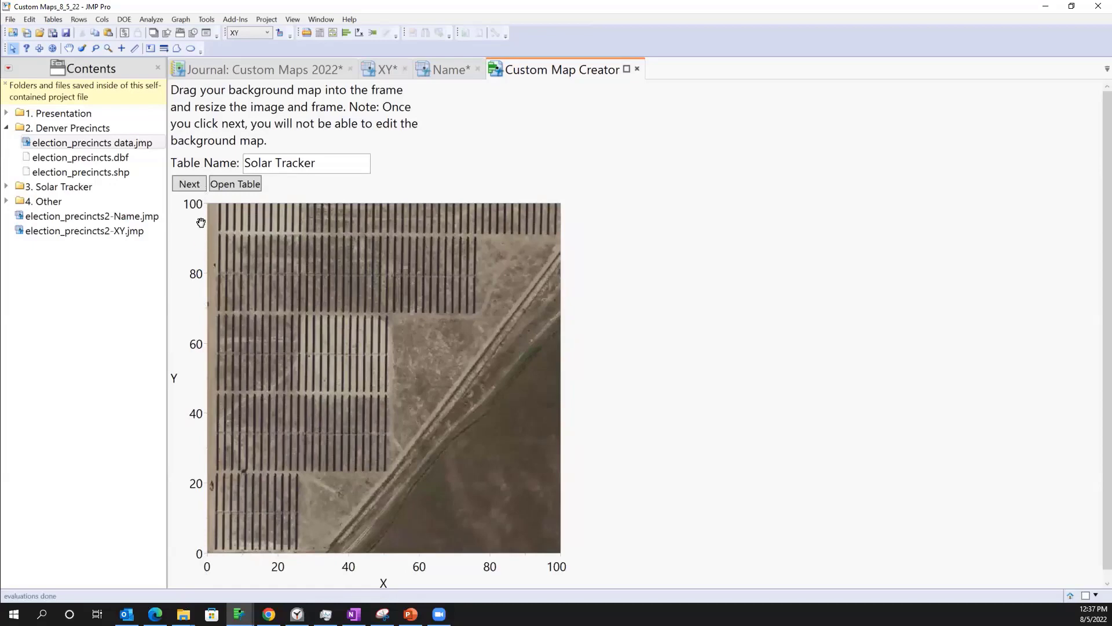
{"action": "left_click_drag", "start_coordinate": [200, 222], "coordinate": [192, 265]}
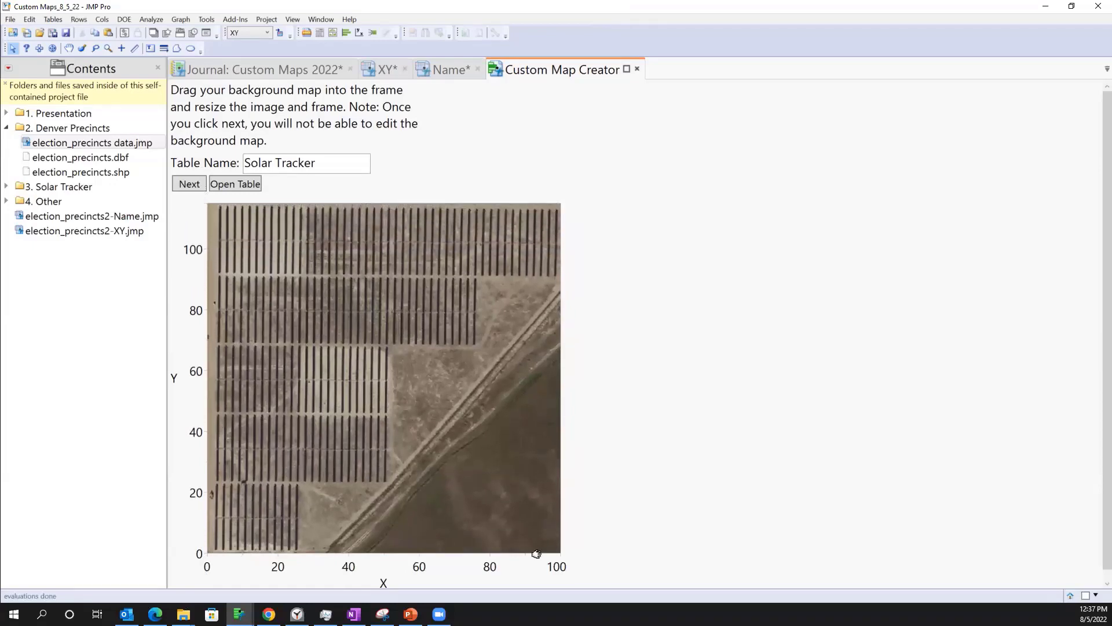
{"action": "left_click_drag", "start_coordinate": [539, 569], "coordinate": [496, 563]}
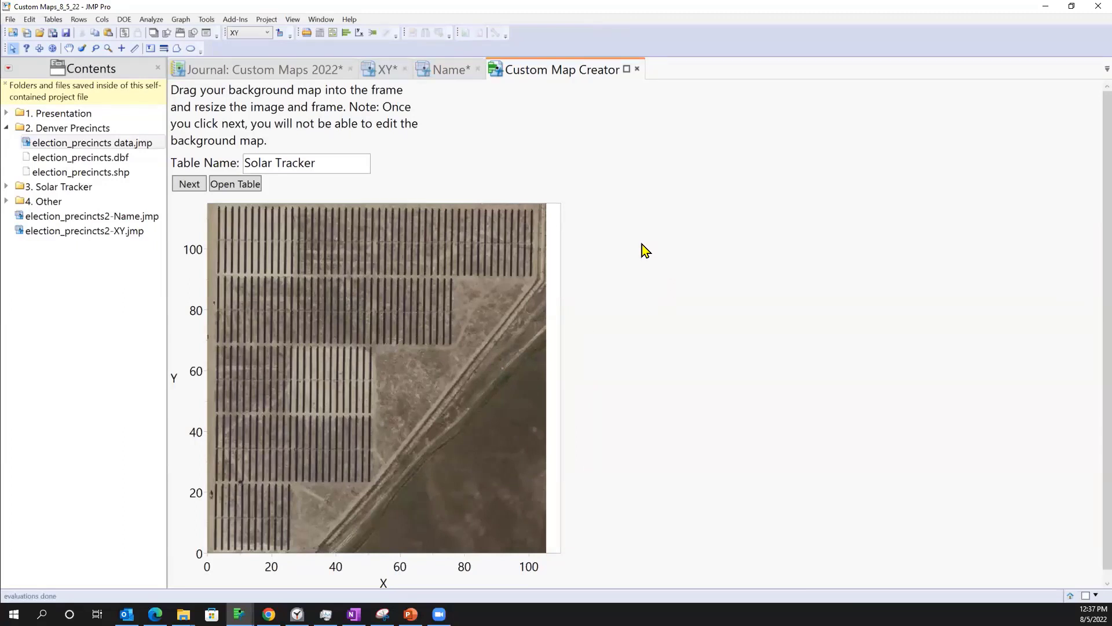
{"action": "left_click", "coordinate": [189, 184]}
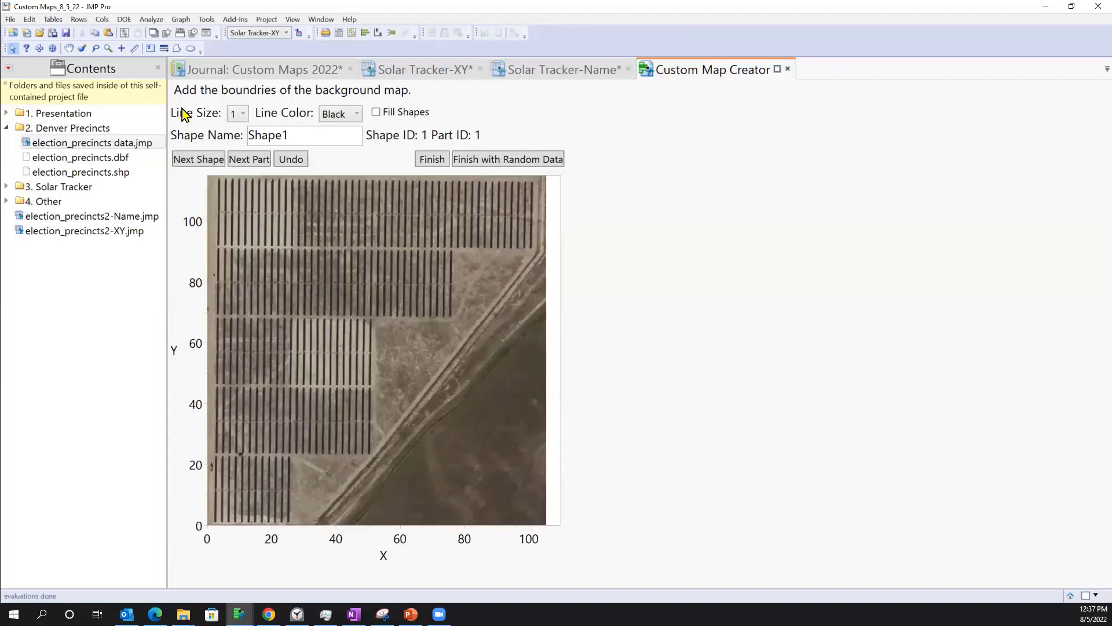
- Set the boundary line size to 3 and the line color to Green, and turn on filled shapes
{"action": "left_click", "coordinate": [237, 113]}
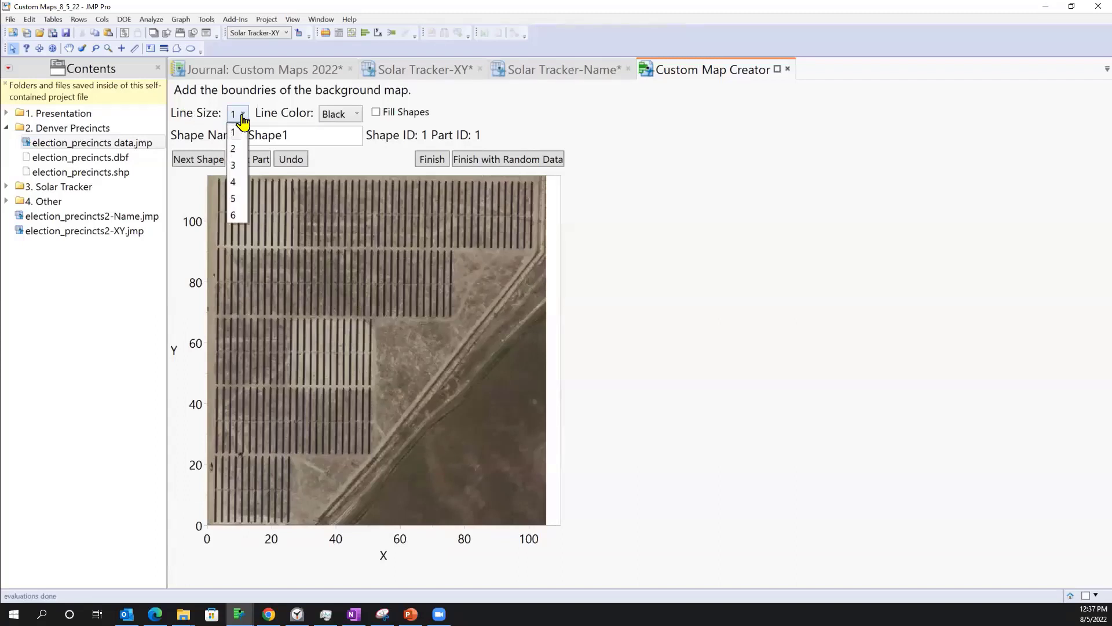
{"action": "left_click", "coordinate": [234, 164]}
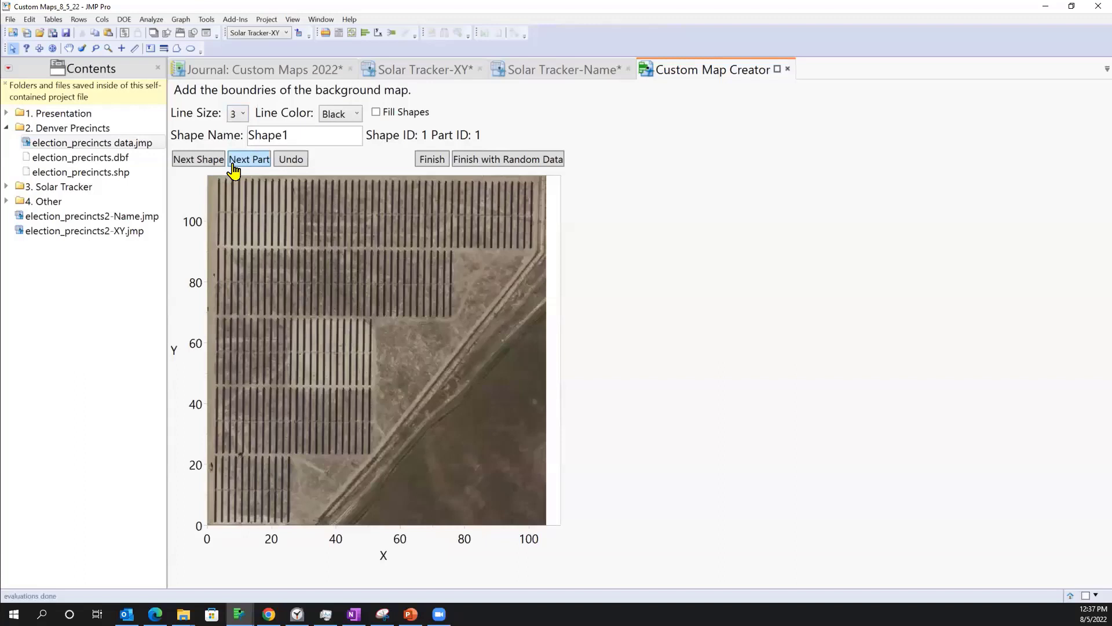
{"action": "left_click", "coordinate": [358, 114]}
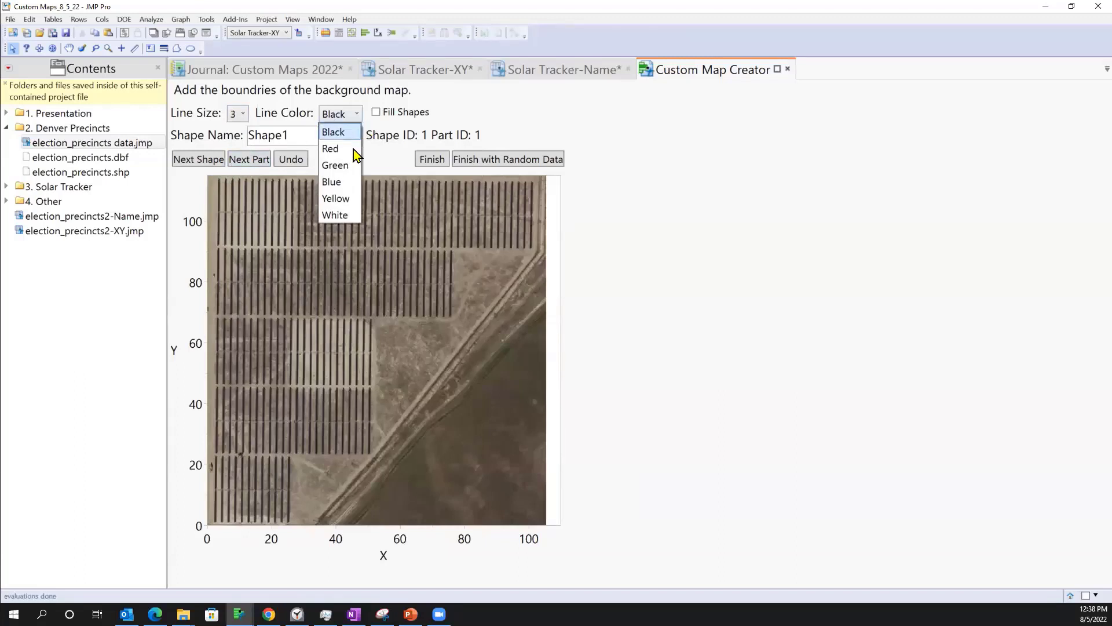
{"action": "left_click", "coordinate": [336, 167]}
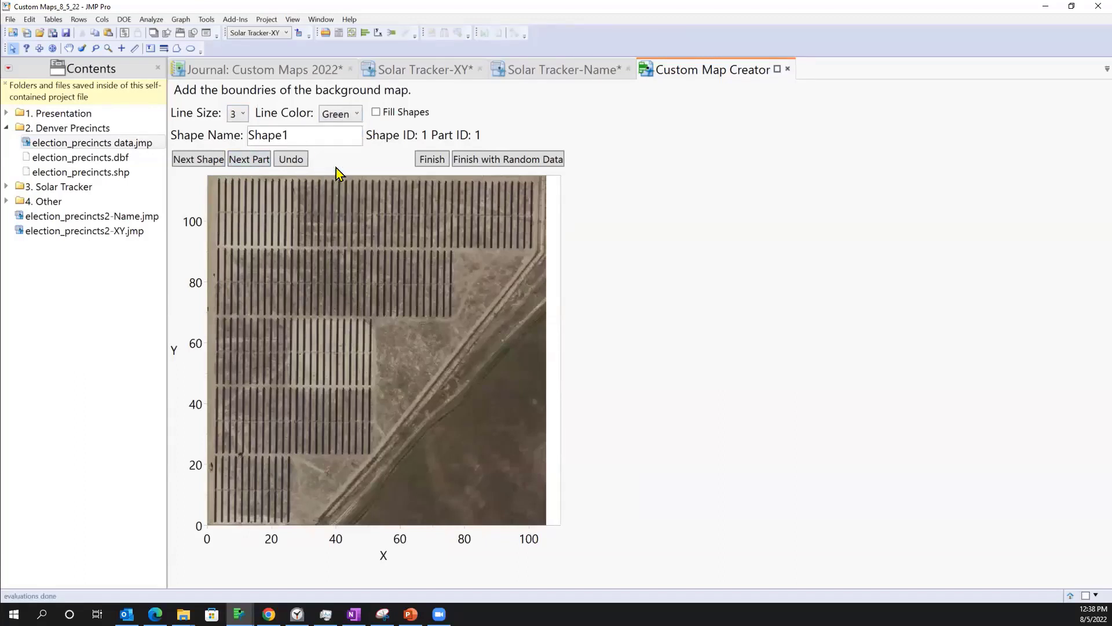
{"action": "left_click_drag", "start_coordinate": [475, 110], "coordinate": [408, 97]}
{"action": "left_click", "coordinate": [376, 113]}
- Trace the lowest solar block as Shape1 and the block directly above it as Shape2, finishing each shape
{"action": "left_click", "coordinate": [445, 162]}
{"action": "left_click", "coordinate": [285, 520]}
{"action": "left_click", "coordinate": [289, 458]}
{"action": "left_click", "coordinate": [199, 162]}
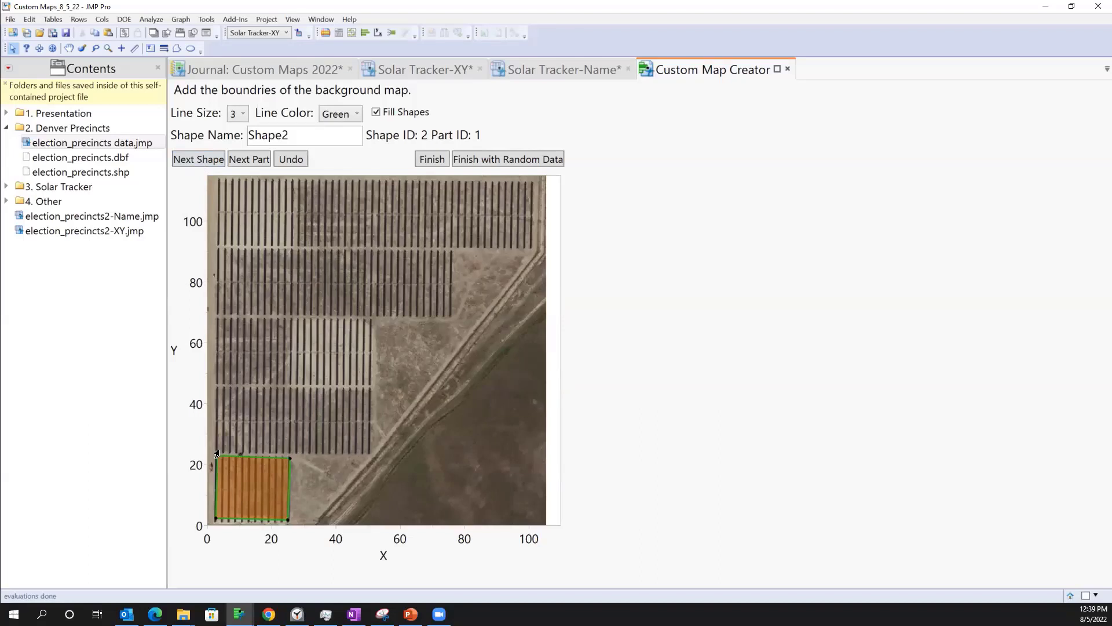
{"action": "left_click", "coordinate": [289, 453]}
{"action": "left_click", "coordinate": [290, 389]}
{"action": "left_click", "coordinate": [196, 162]}
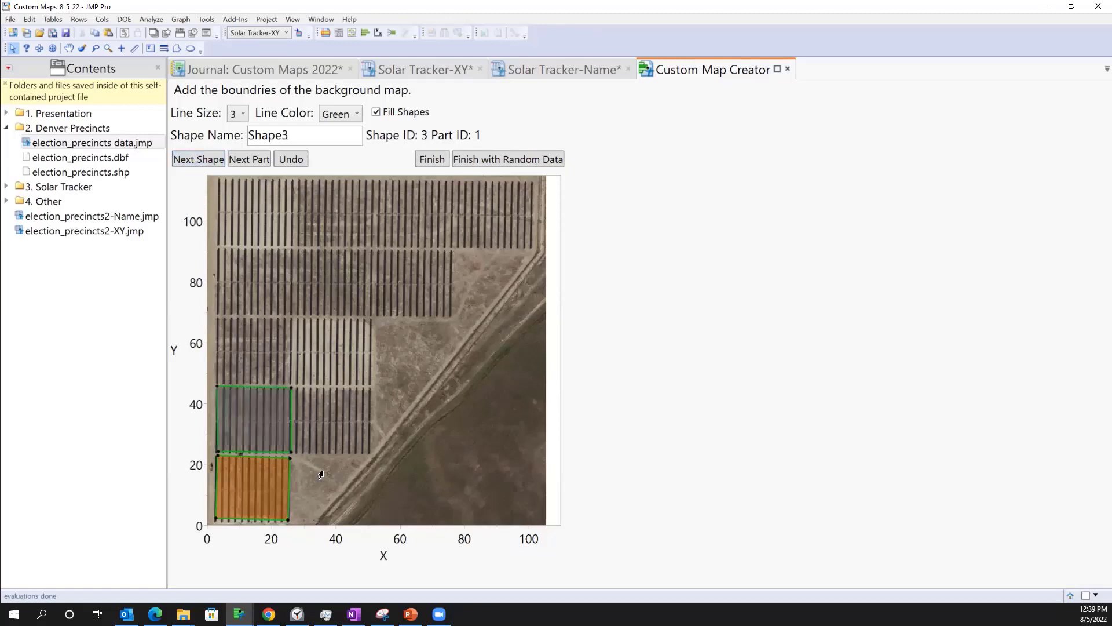
- Trace the block to the right of Shape2 as Shape3 and the block directly above Shape2 as Shape4
{"action": "left_click", "coordinate": [296, 451]}
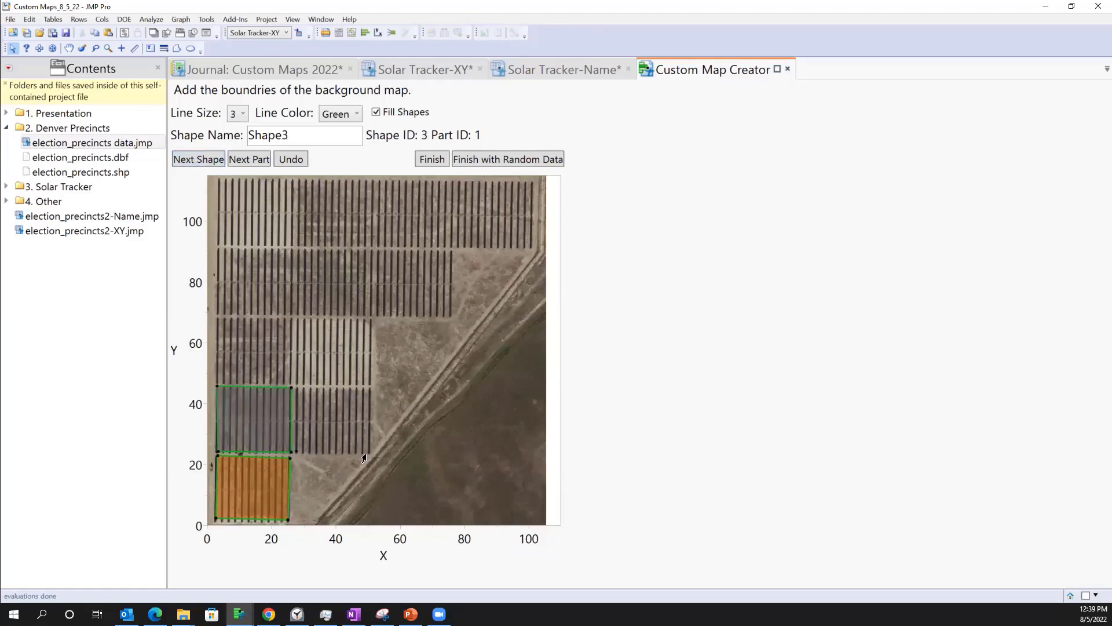
{"action": "left_click", "coordinate": [370, 388]}
{"action": "left_click", "coordinate": [297, 387]}
{"action": "left_click", "coordinate": [198, 159]}
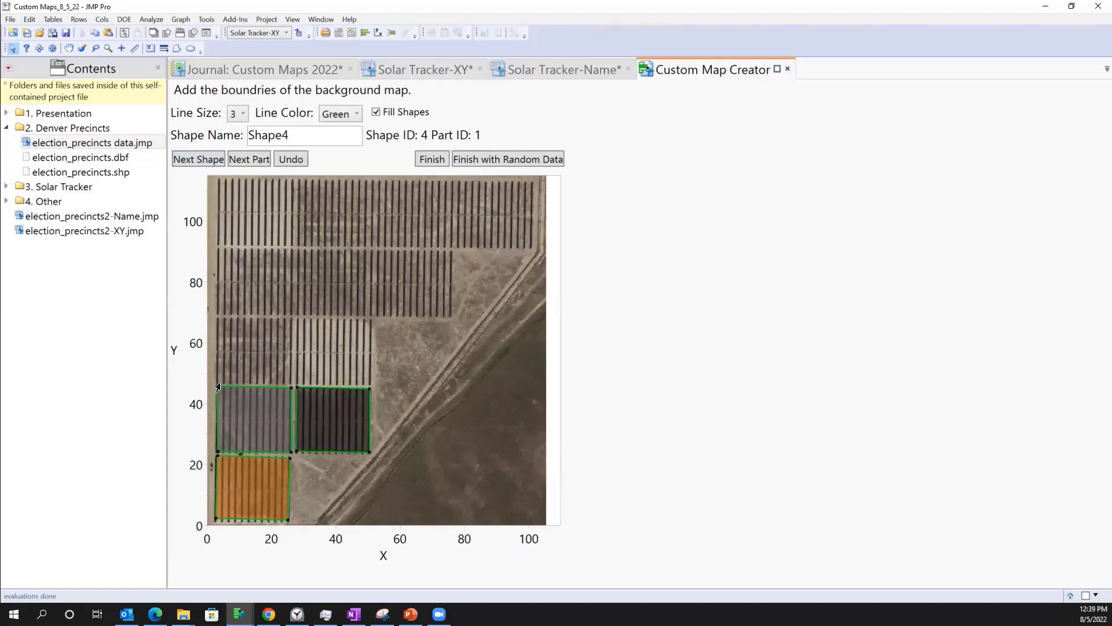
{"action": "left_click", "coordinate": [288, 383]}
{"action": "left_click", "coordinate": [291, 316]}
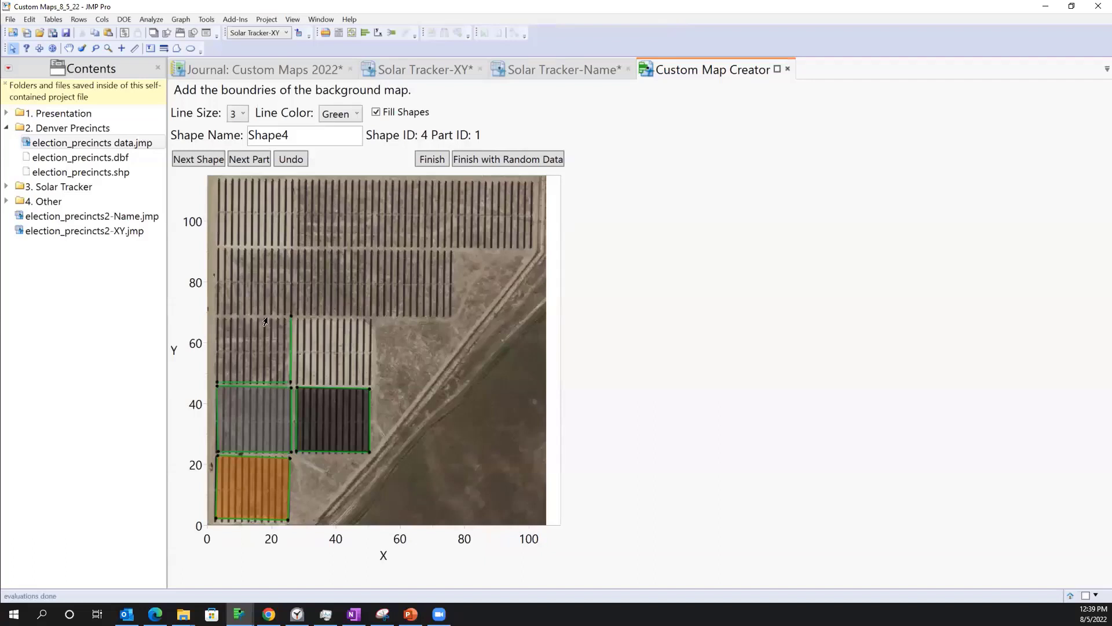
{"action": "left_click", "coordinate": [215, 318]}
- Finish the map with random data, saving its tables in Project Contents, and show the Random Data Map
{"action": "left_click", "coordinate": [514, 162]}
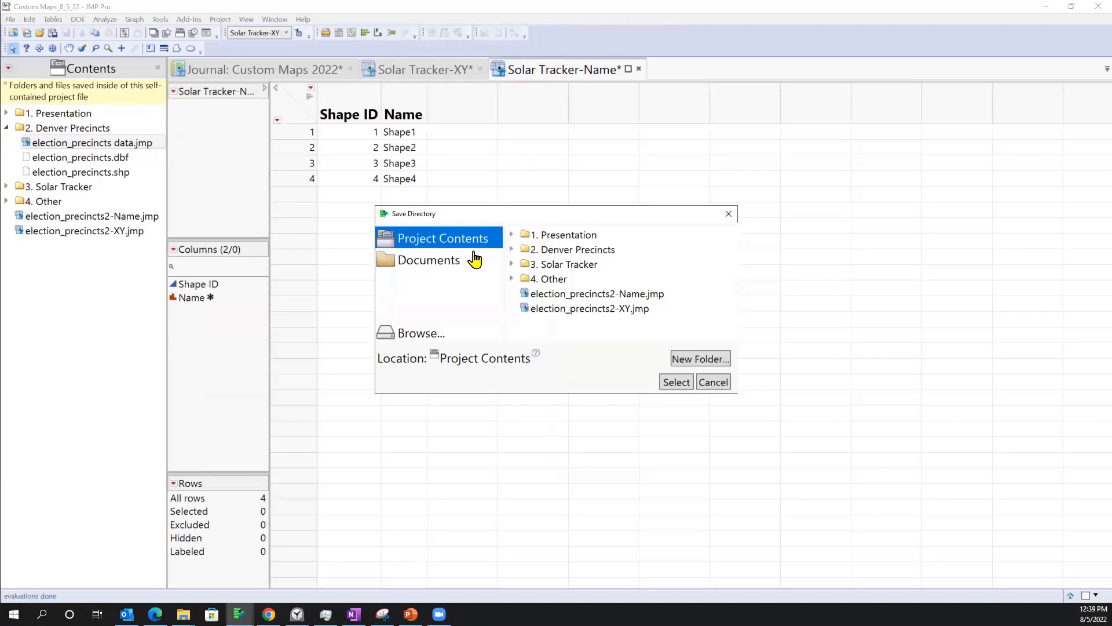
{"action": "left_click", "coordinate": [675, 382]}
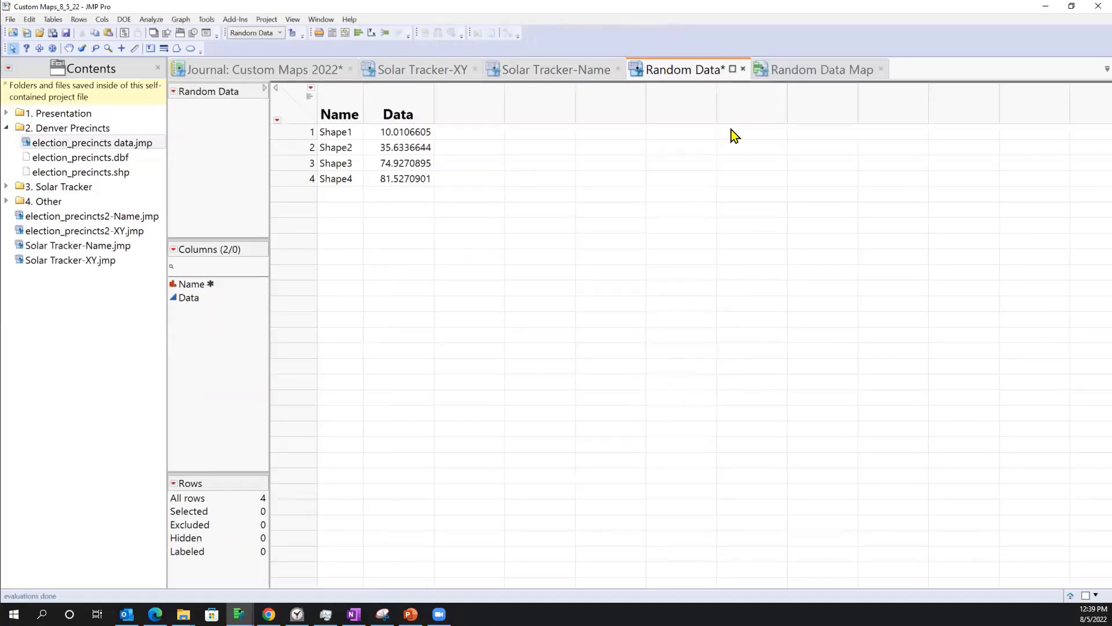
{"action": "left_click", "coordinate": [792, 72]}
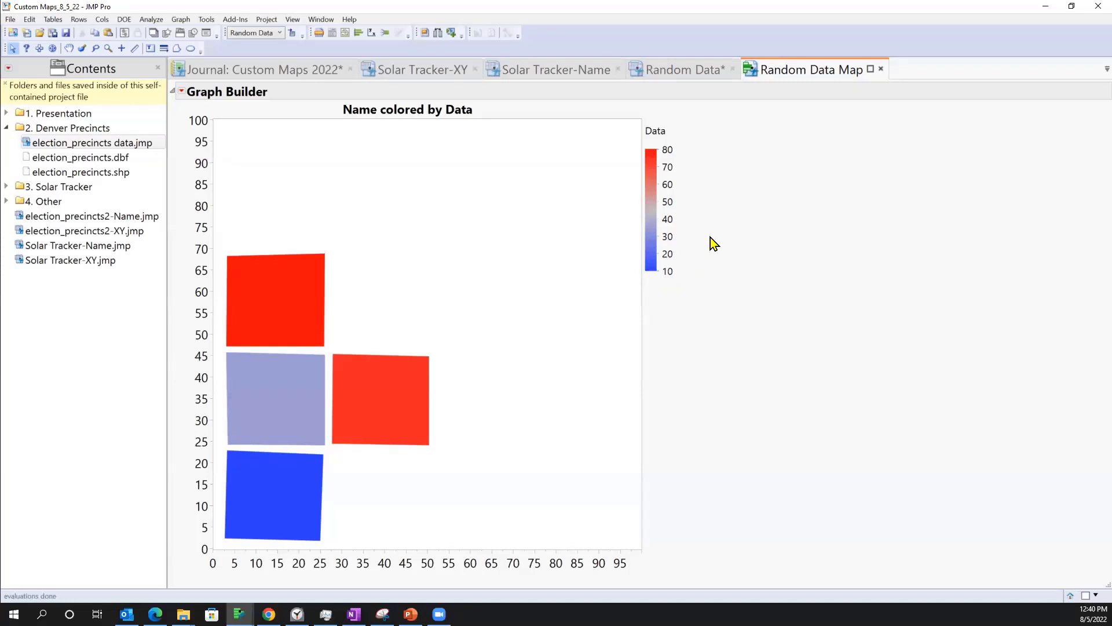
- Inspect the Map Role property of Random Data's Name column and the coordinates in Solar Tracker-XY, and return to the map
{"action": "left_click", "coordinate": [683, 70]}
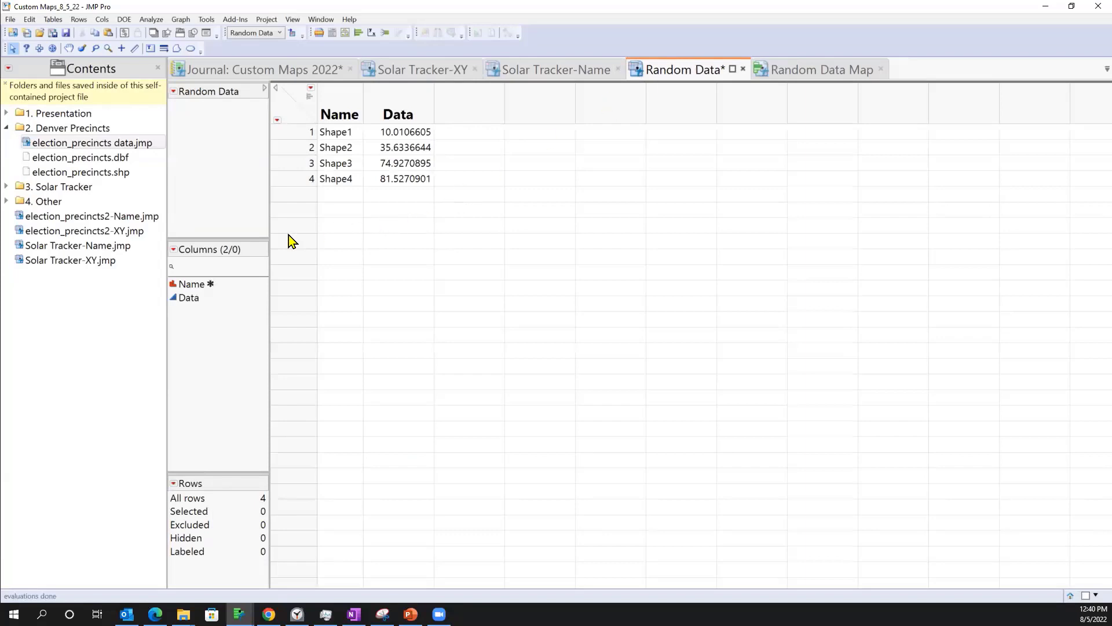
{"action": "left_click", "coordinate": [211, 285]}
{"action": "left_click", "coordinate": [246, 291]}
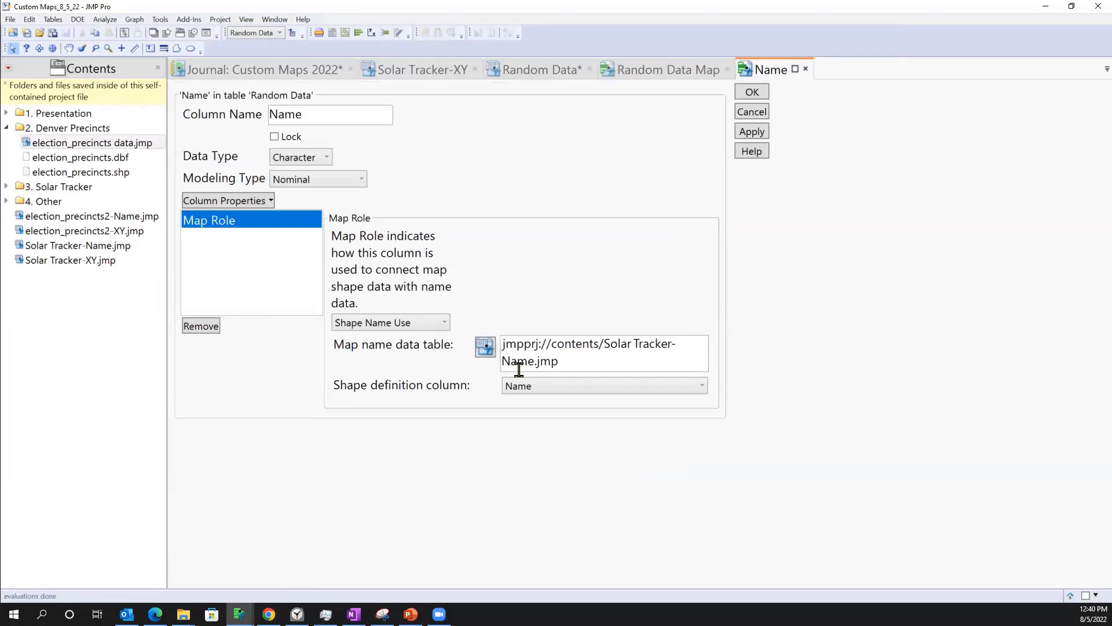
{"action": "left_click", "coordinate": [805, 69]}
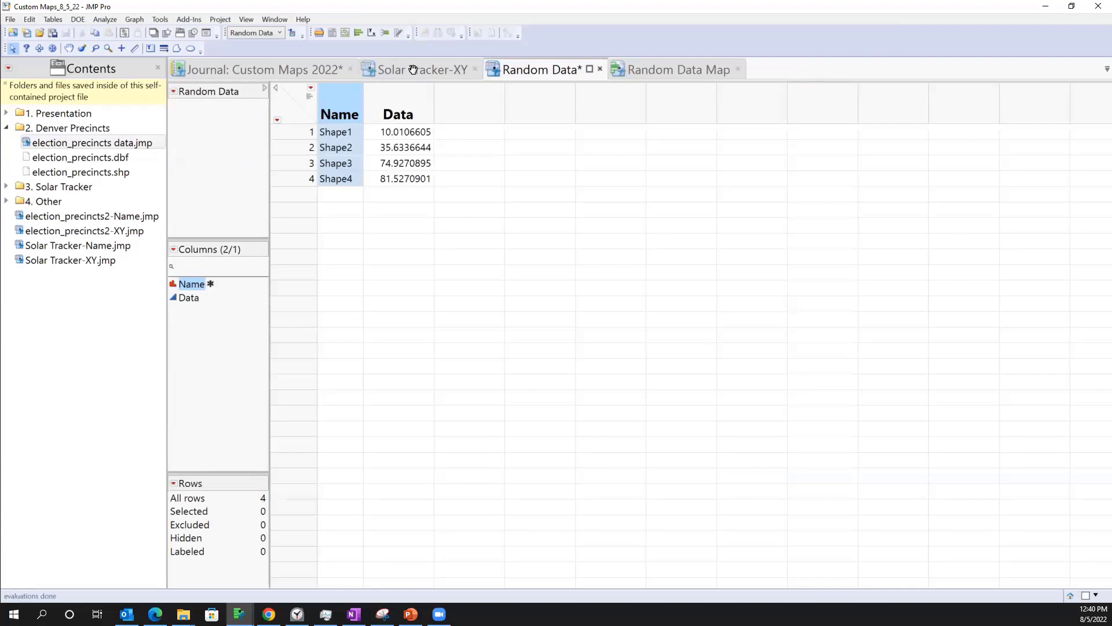
{"action": "left_click", "coordinate": [391, 72]}
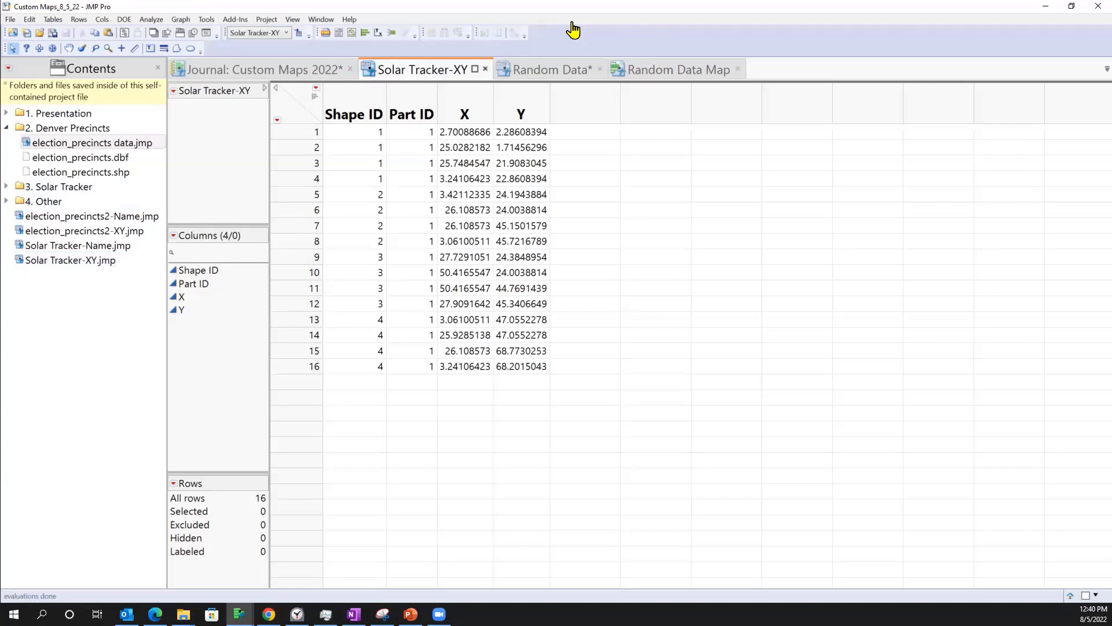
{"action": "left_click", "coordinate": [644, 68]}
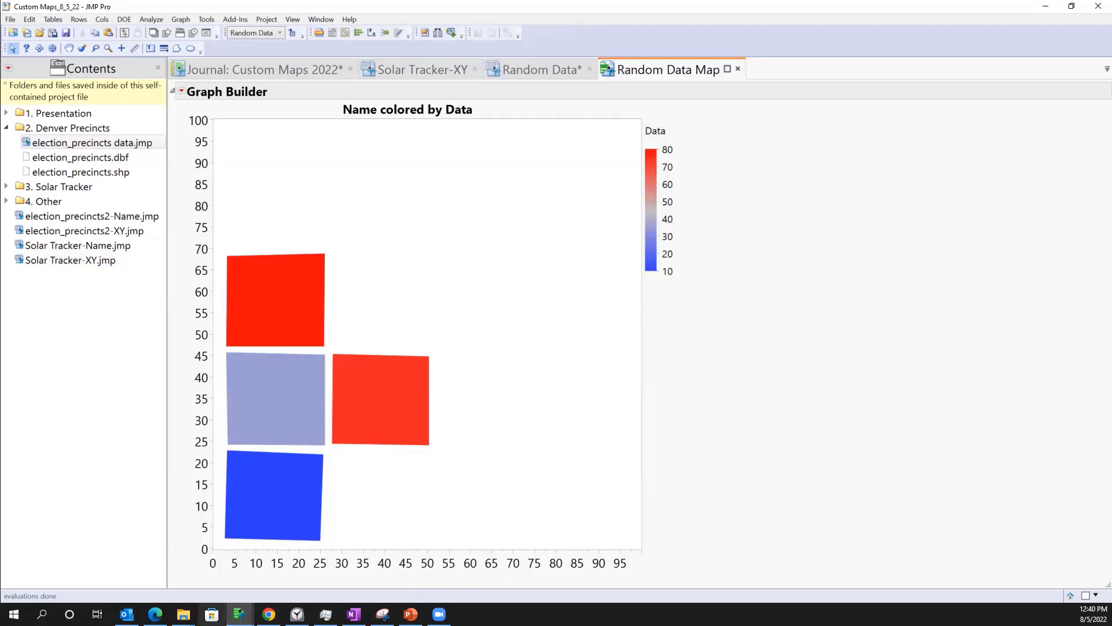
- Add Solar tracker small block.PNG from the Solar Field folder as a background image in the Random Data Map graph
{"action": "left_click", "coordinate": [183, 614]}
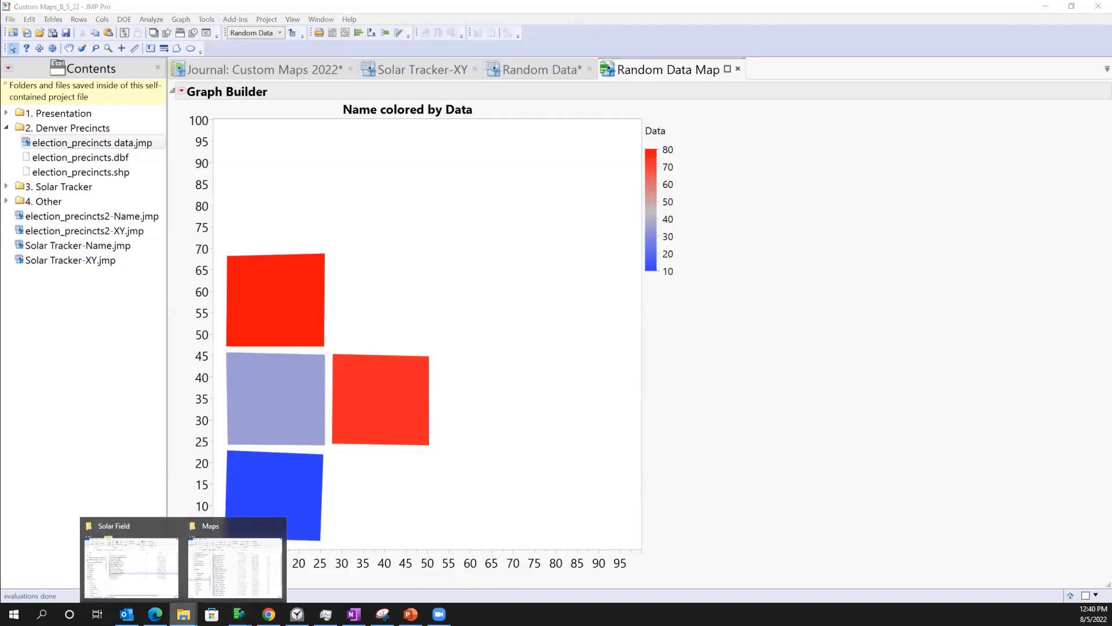
{"action": "left_click", "coordinate": [132, 578]}
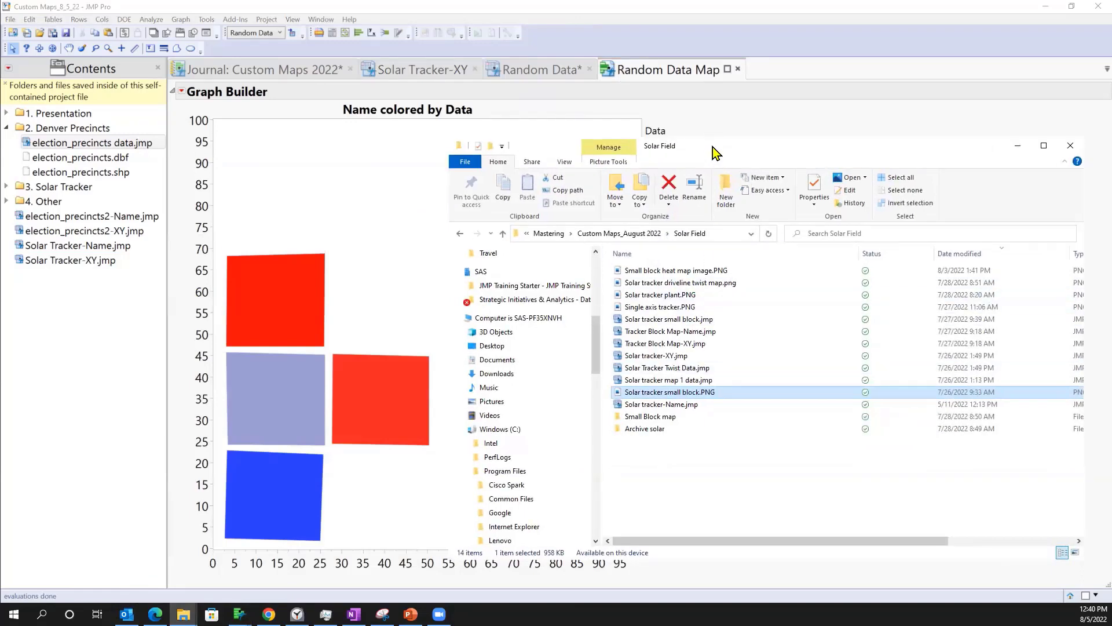
{"action": "left_click_drag", "start_coordinate": [712, 147], "coordinate": [791, 73]}
{"action": "left_click_drag", "start_coordinate": [739, 319], "coordinate": [479, 416]}
{"action": "left_click_drag", "start_coordinate": [827, 74], "coordinate": [719, 133]}
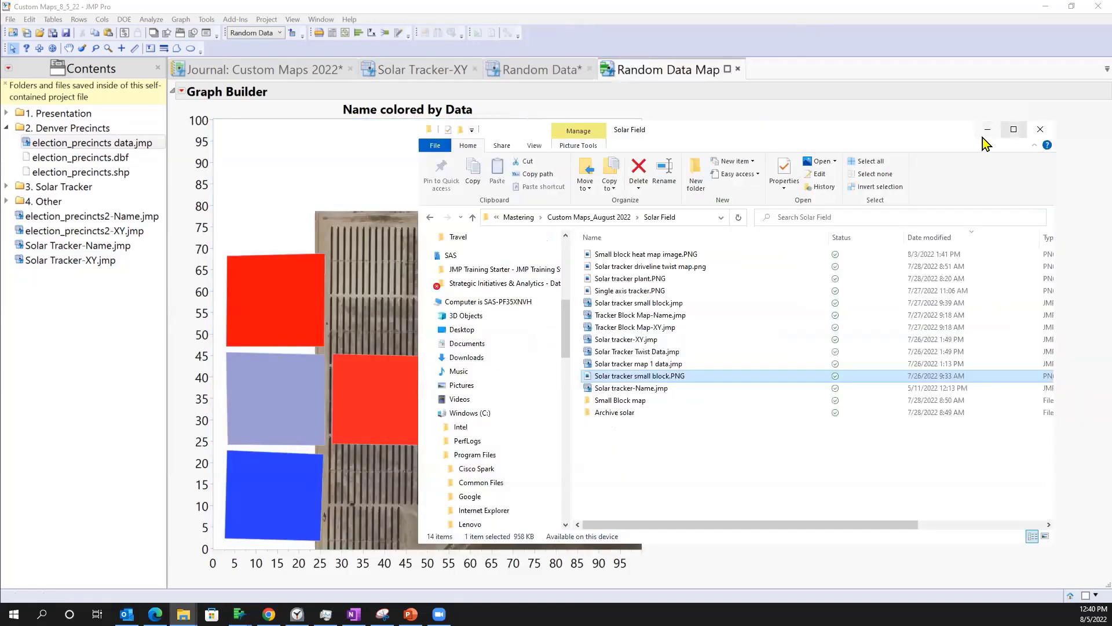
{"action": "left_click", "coordinate": [988, 128]}
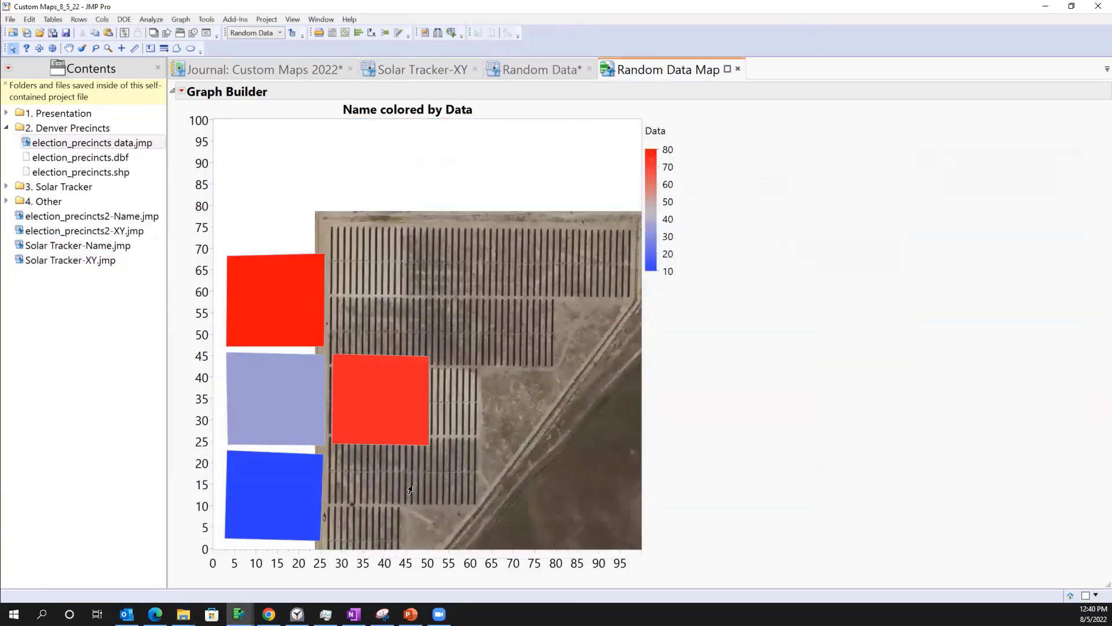
- Move and stretch the background image so its solar blocks line up with the colored map shapes
{"action": "left_click_drag", "start_coordinate": [469, 482], "coordinate": [374, 446]}
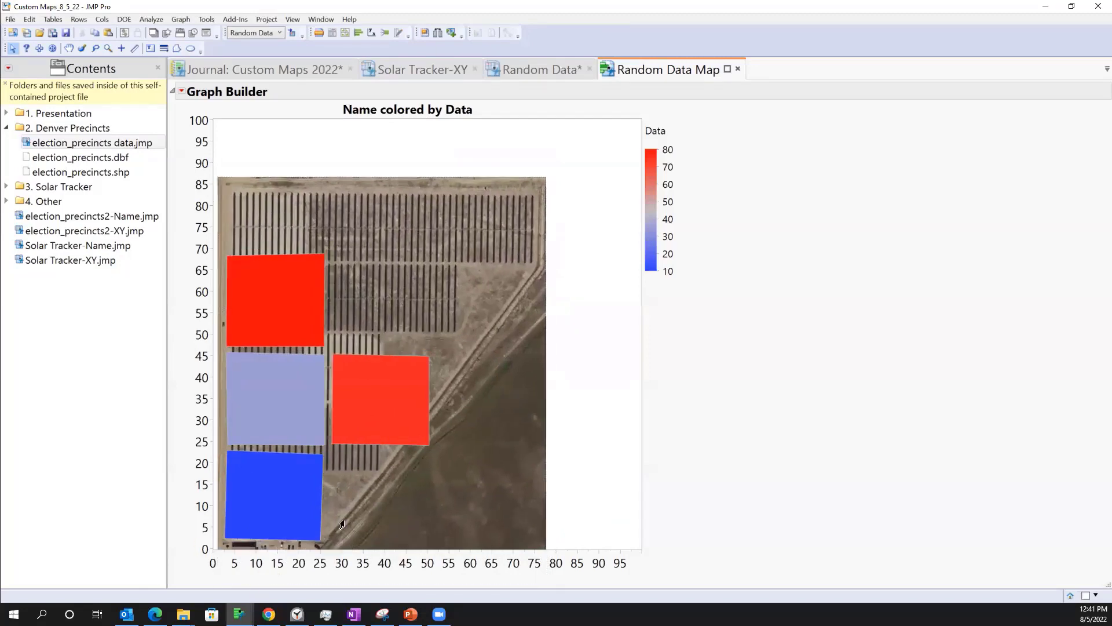
{"action": "left_click_drag", "start_coordinate": [546, 473], "coordinate": [634, 474]}
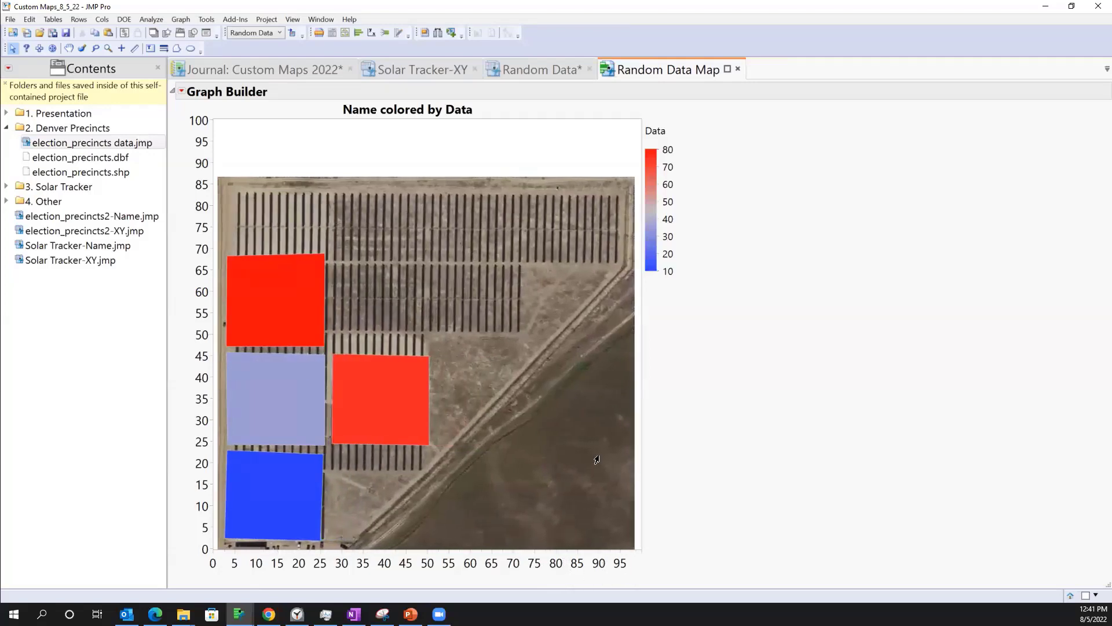
{"action": "left_click_drag", "start_coordinate": [427, 175], "coordinate": [429, 69]}
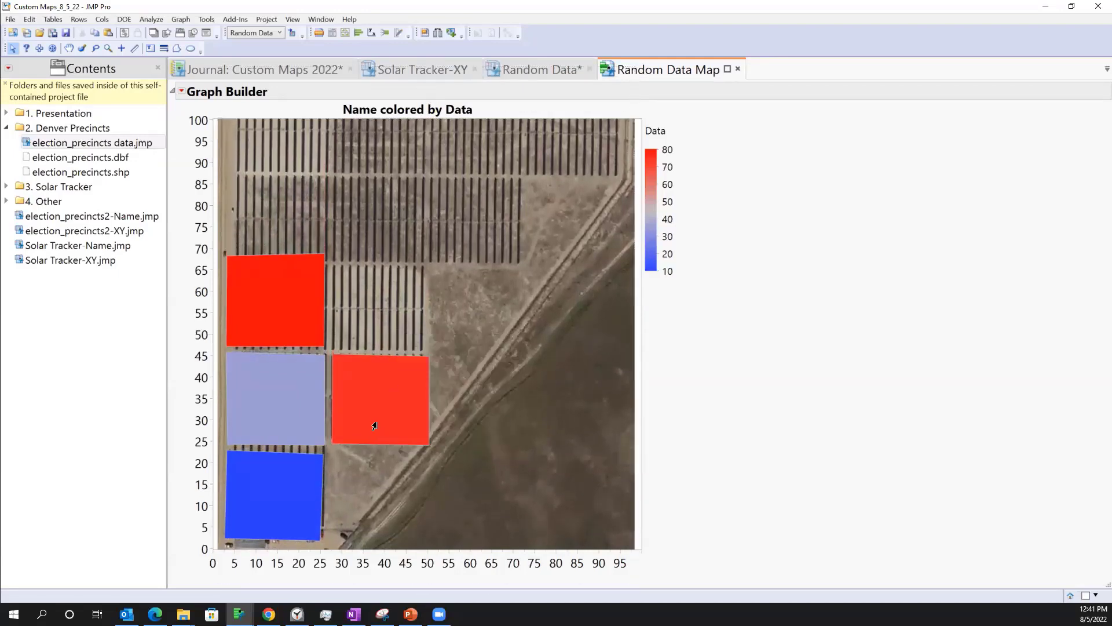
- Set the transparency of the Random Data Map's color gradient to 0.35 so the background image shows through the shapes
{"action": "mouse_move", "coordinate": [407, 424]}
{"action": "right_click", "coordinate": [655, 187]}
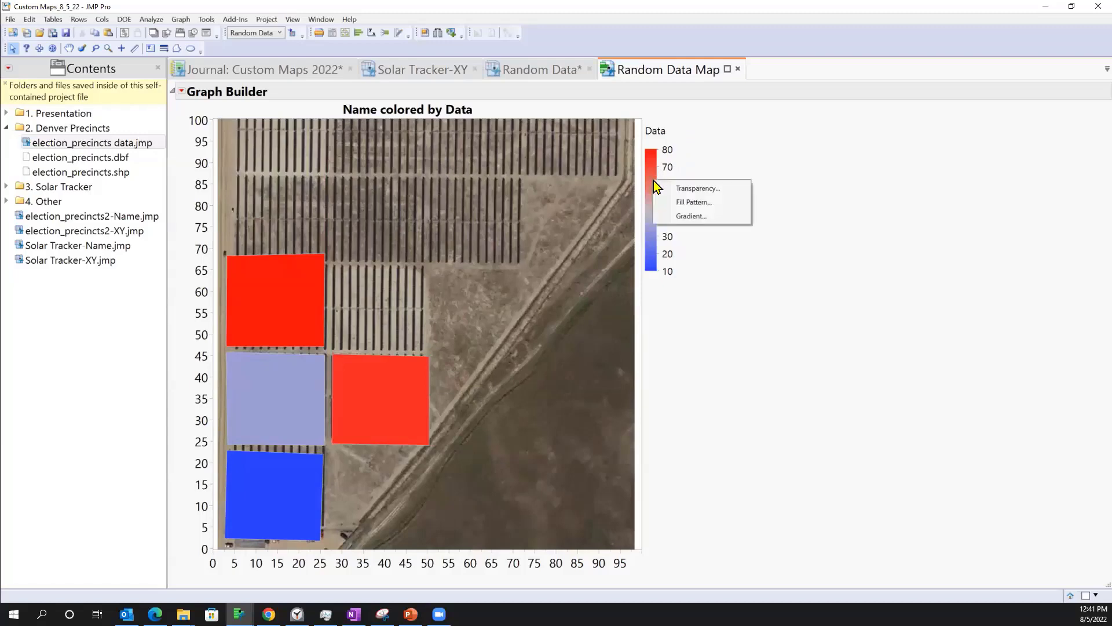
{"action": "left_click", "coordinate": [684, 187]}
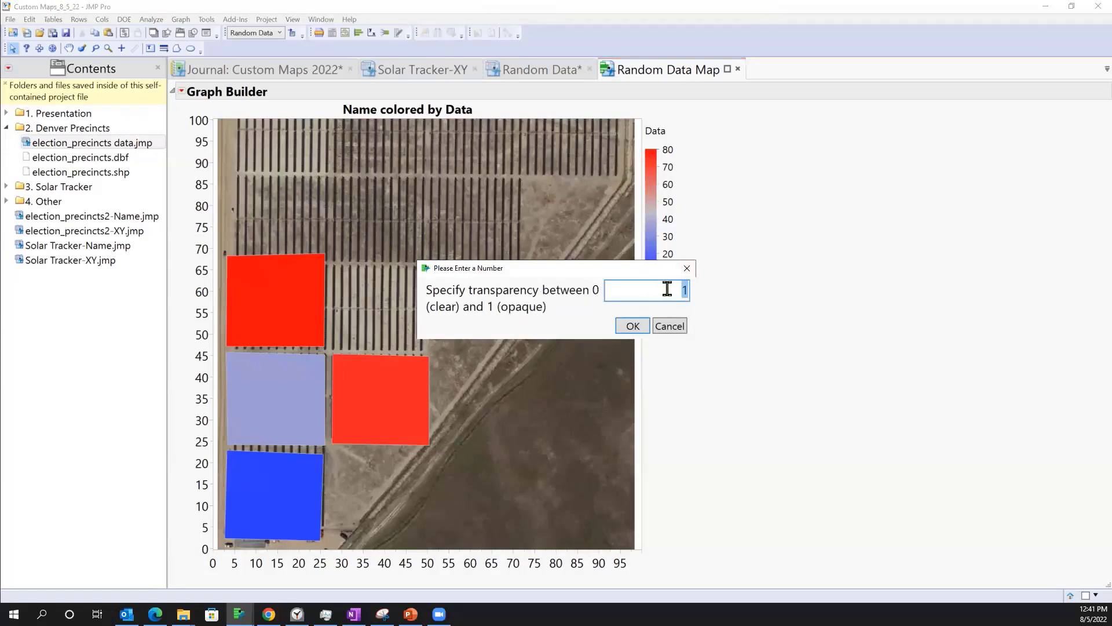
{"action": "type", "text": "0.35"}
{"action": "key", "text": "Return"}
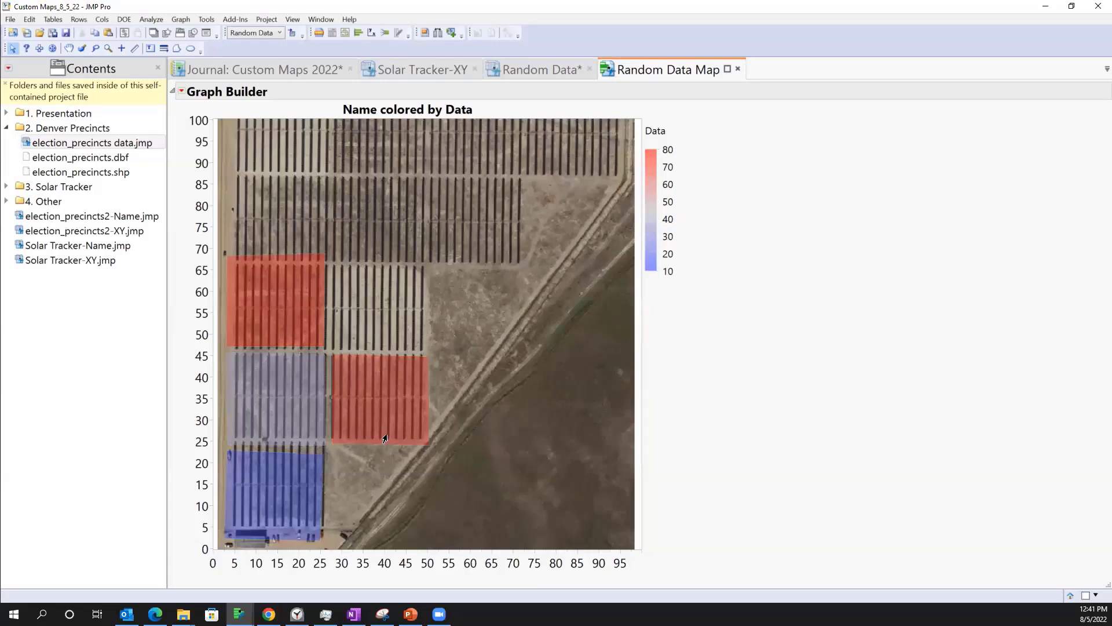
- Turn off the X Axis, Y Axis and X Axis Title options together for the Random Data Map graph
{"action": "mouse_move", "coordinate": [422, 405]}
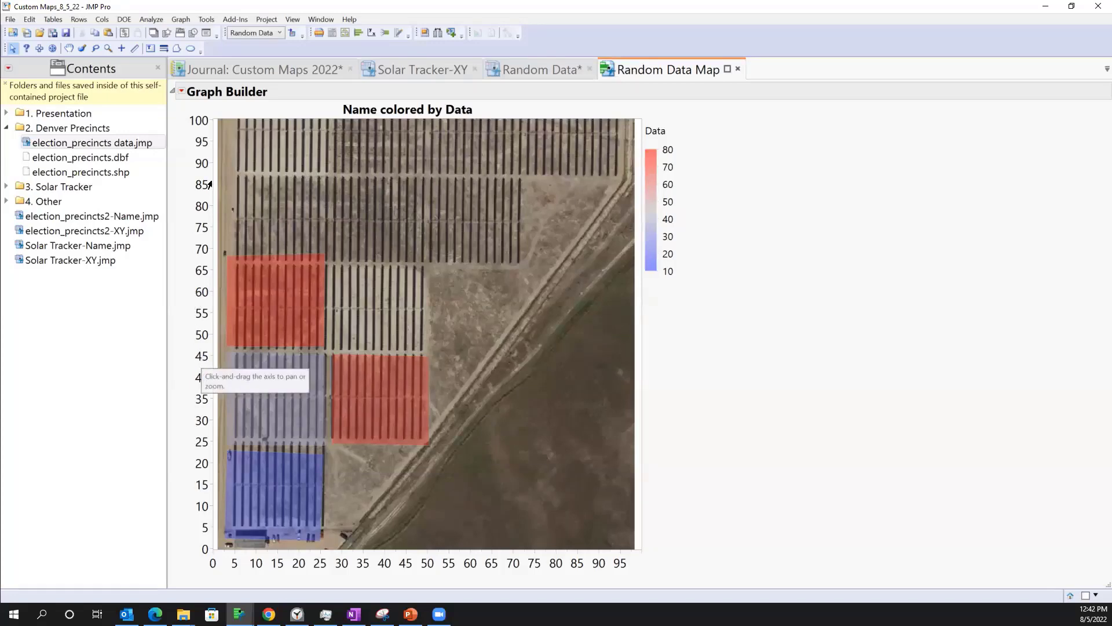
{"action": "left_click", "coordinate": [181, 93], "text": "alt"}
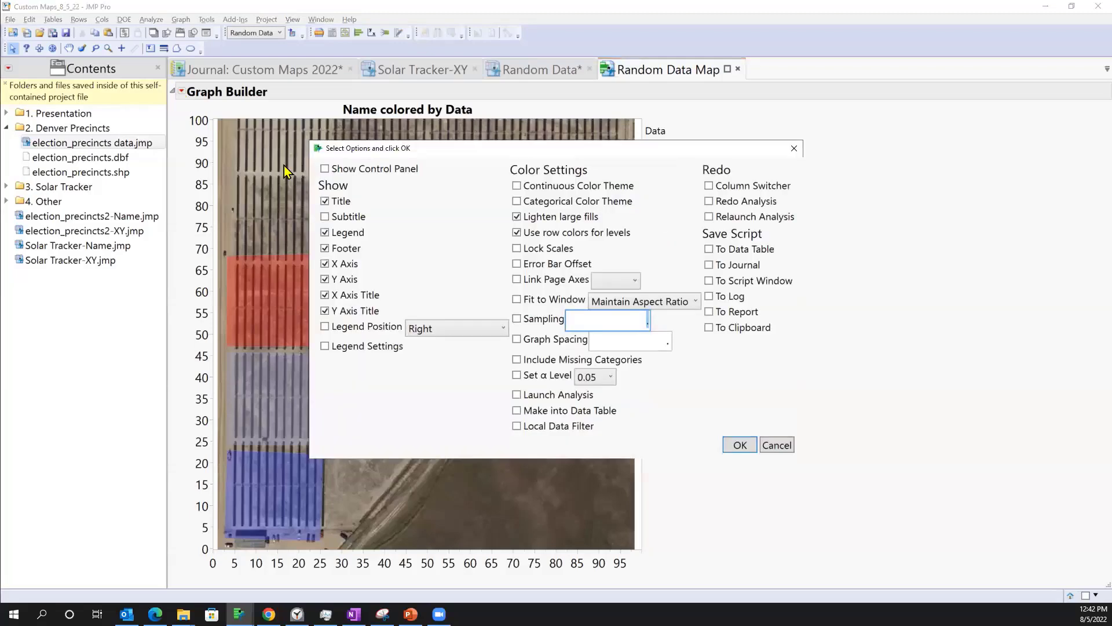
{"action": "left_click", "coordinate": [325, 264]}
{"action": "left_click", "coordinate": [325, 280]}
{"action": "left_click", "coordinate": [325, 295]}
{"action": "left_click", "coordinate": [739, 445]}
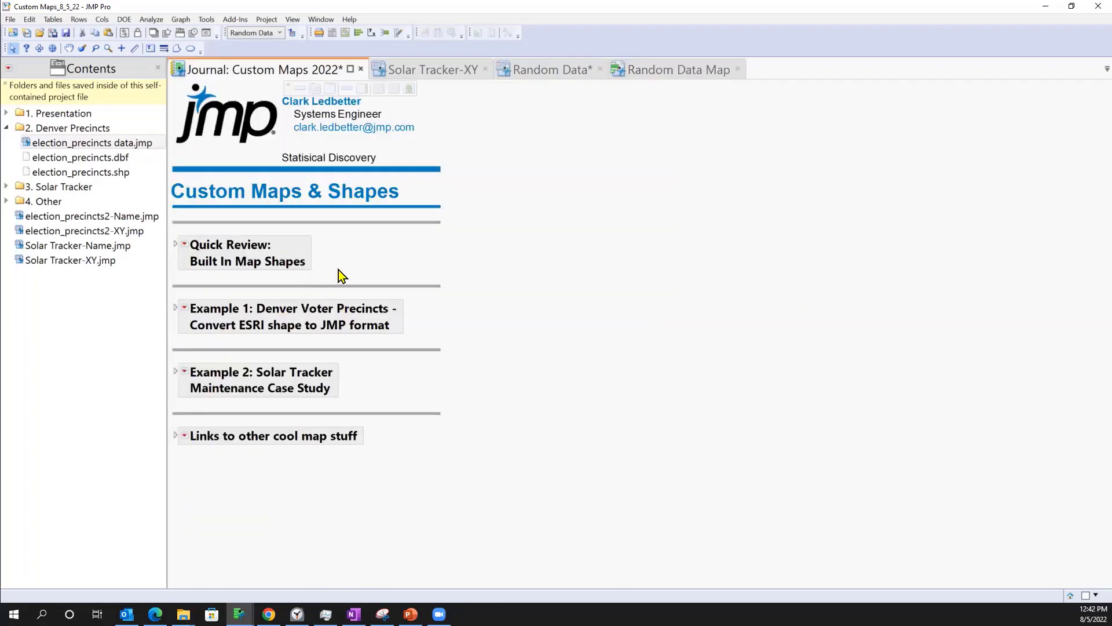
- Expand the journal's "Links to other cool map stuff" section to review its links, and collapse it again
{"action": "left_click", "coordinate": [175, 436]}
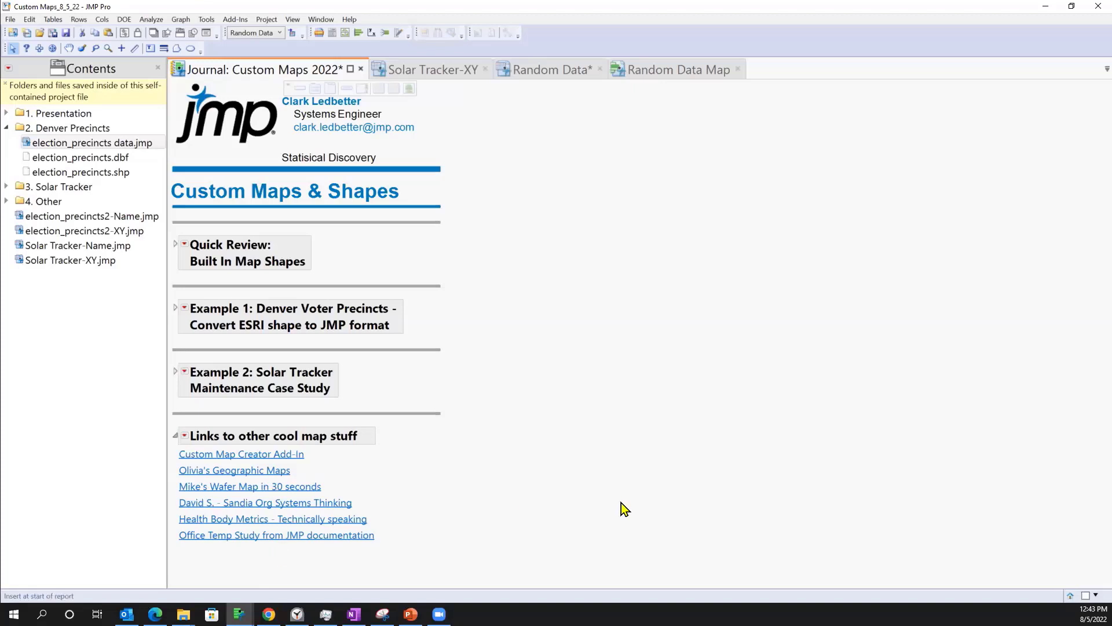
{"action": "left_click", "coordinate": [175, 435]}
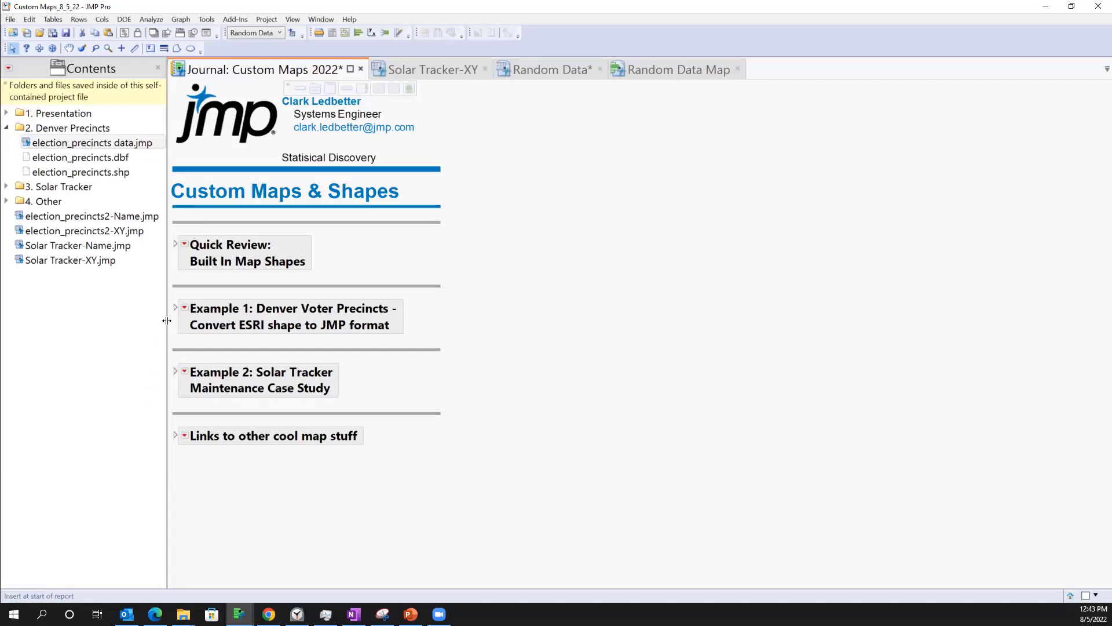
{"action": "left_click_drag", "start_coordinate": [166, 320], "coordinate": [146, 320]}
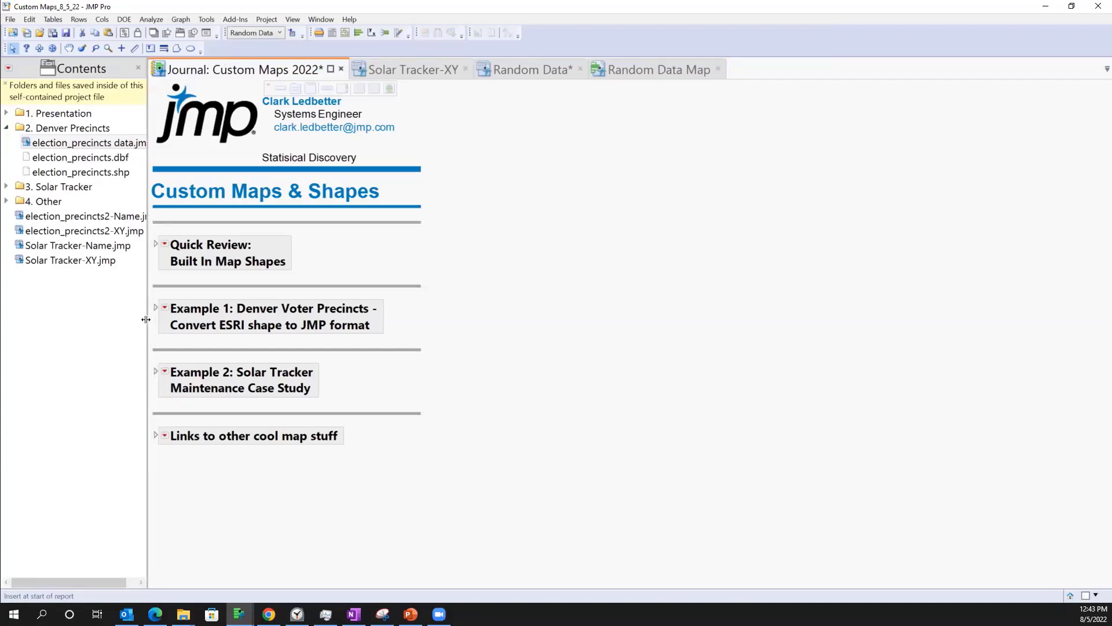
{"action": "left_click", "coordinate": [531, 14]}
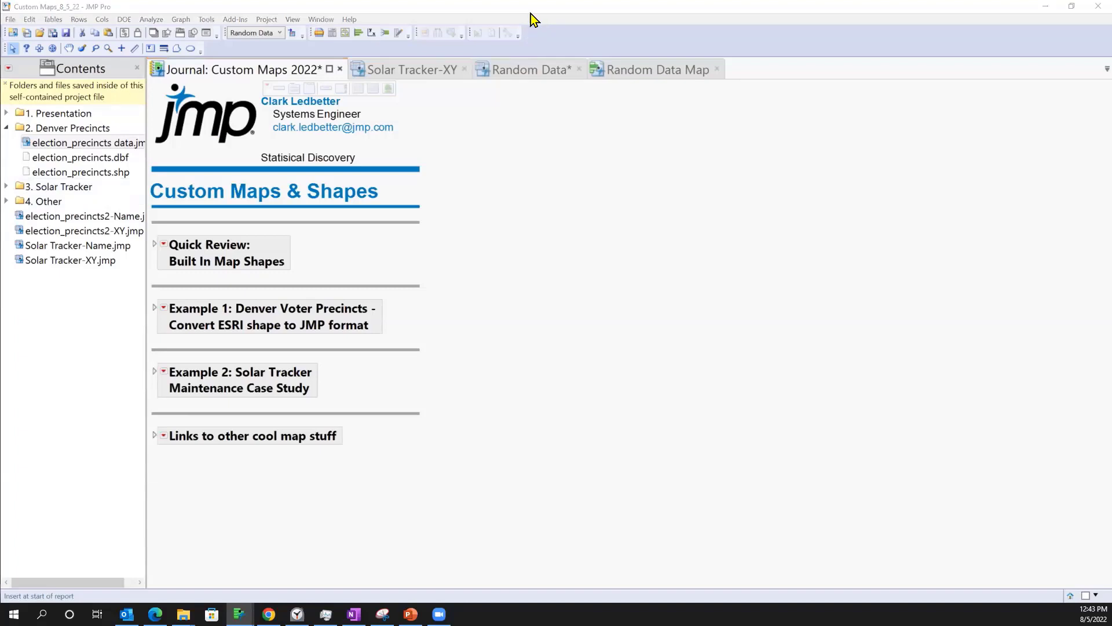
{"action": "left_click_drag", "start_coordinate": [146, 289], "coordinate": [159, 290]}
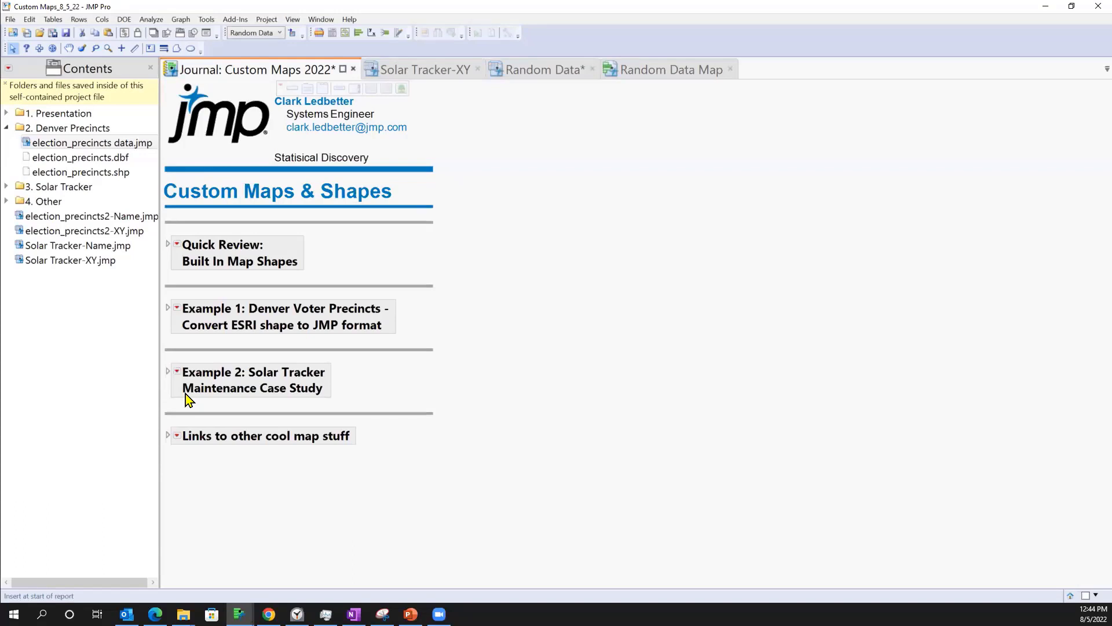
- Start a Custom Map Creator map with the table name "test" and no background image, and proceed to boundary drawing
{"action": "left_click", "coordinate": [181, 21]}
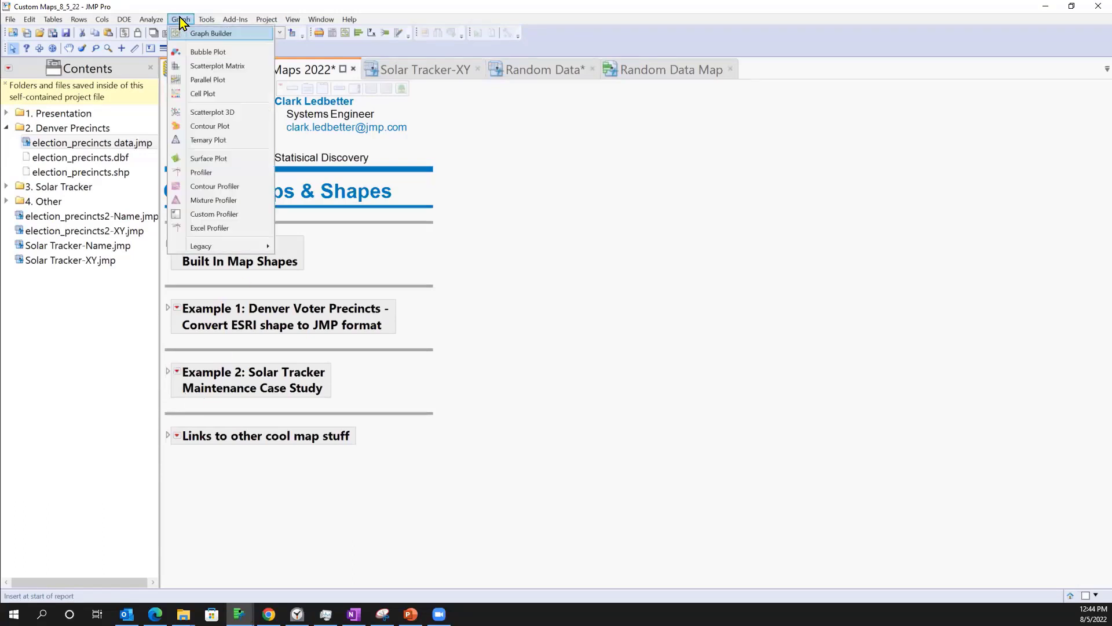
{"action": "mouse_move", "coordinate": [232, 21]}
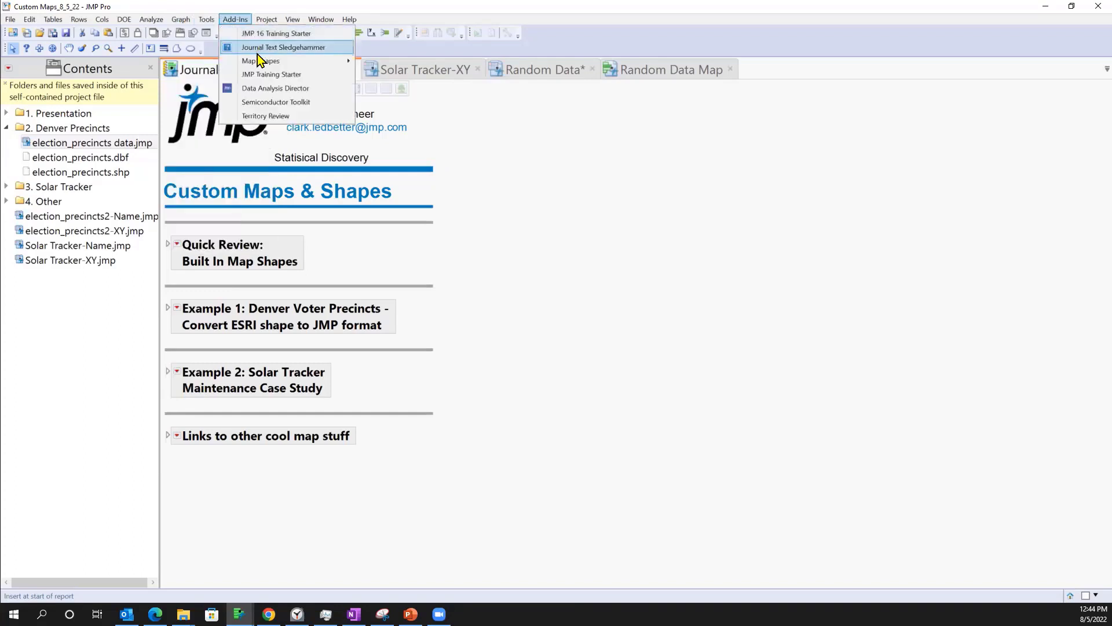
{"action": "mouse_move", "coordinate": [278, 62]}
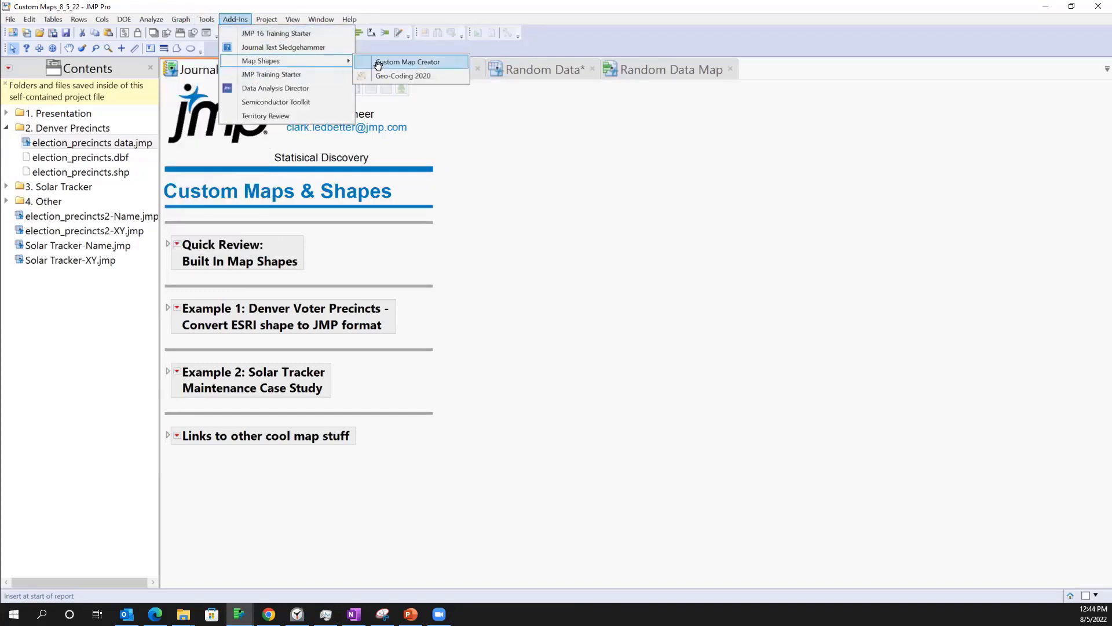
{"action": "left_click", "coordinate": [406, 62]}
{"action": "left_click", "coordinate": [917, 69]}
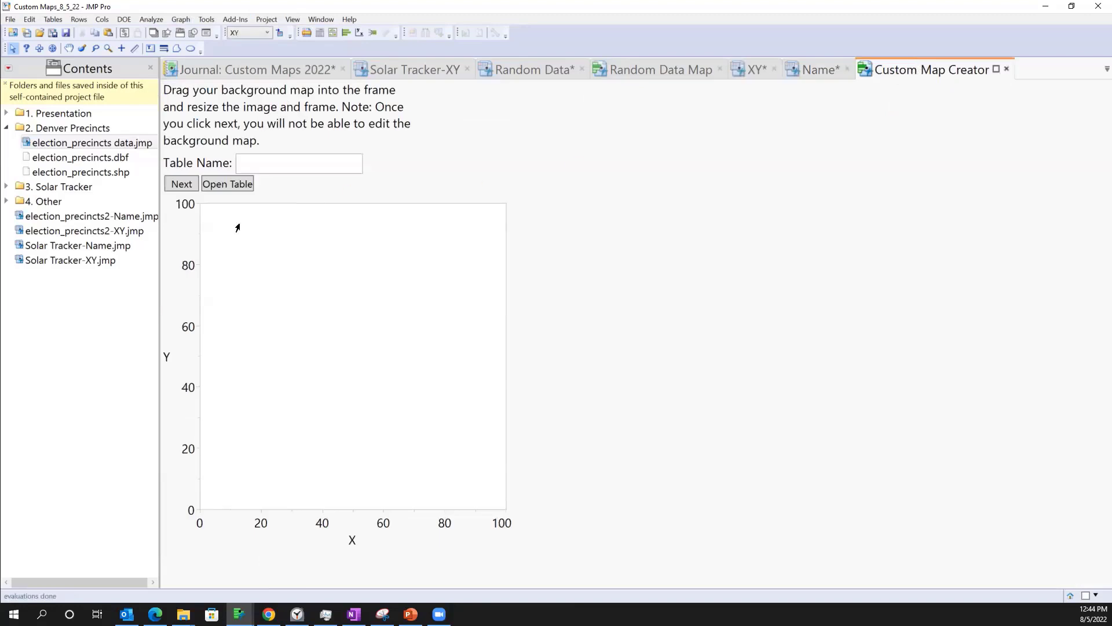
{"action": "left_click", "coordinate": [248, 169]}
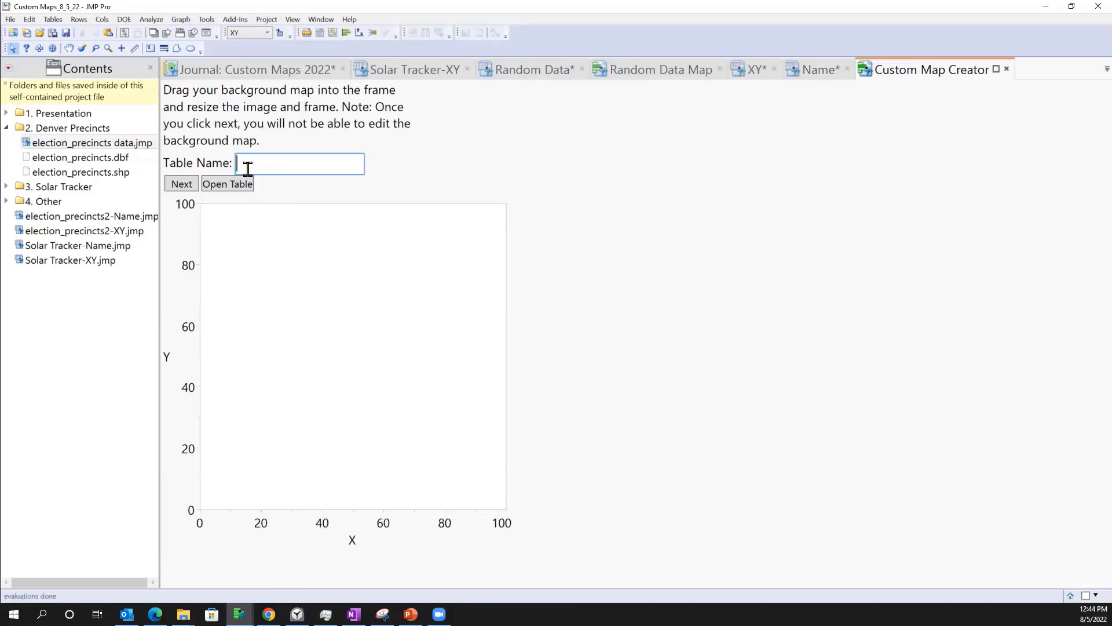
{"action": "type", "text": "test"}
{"action": "left_click", "coordinate": [199, 183]}
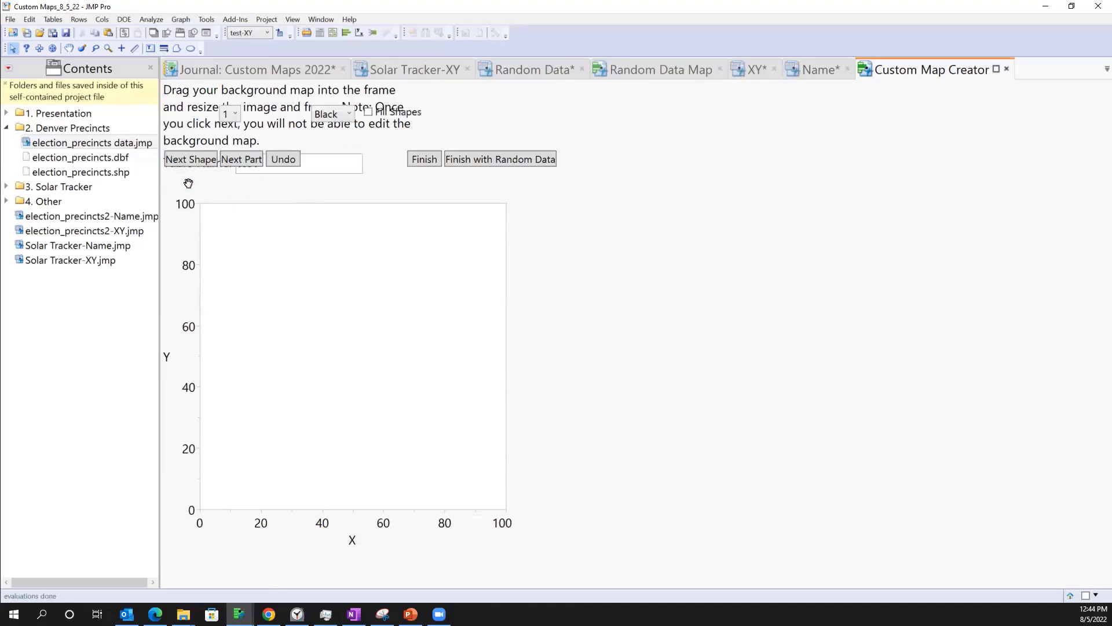
- Outline Shape1 as a roughly round nine-point boundary spanning about 19–38 in X and 70–90 in Y
{"action": "left_click", "coordinate": [274, 210]}
{"action": "left_click", "coordinate": [262, 222]}
{"action": "left_click", "coordinate": [259, 237]}
{"action": "left_click", "coordinate": [267, 254]}
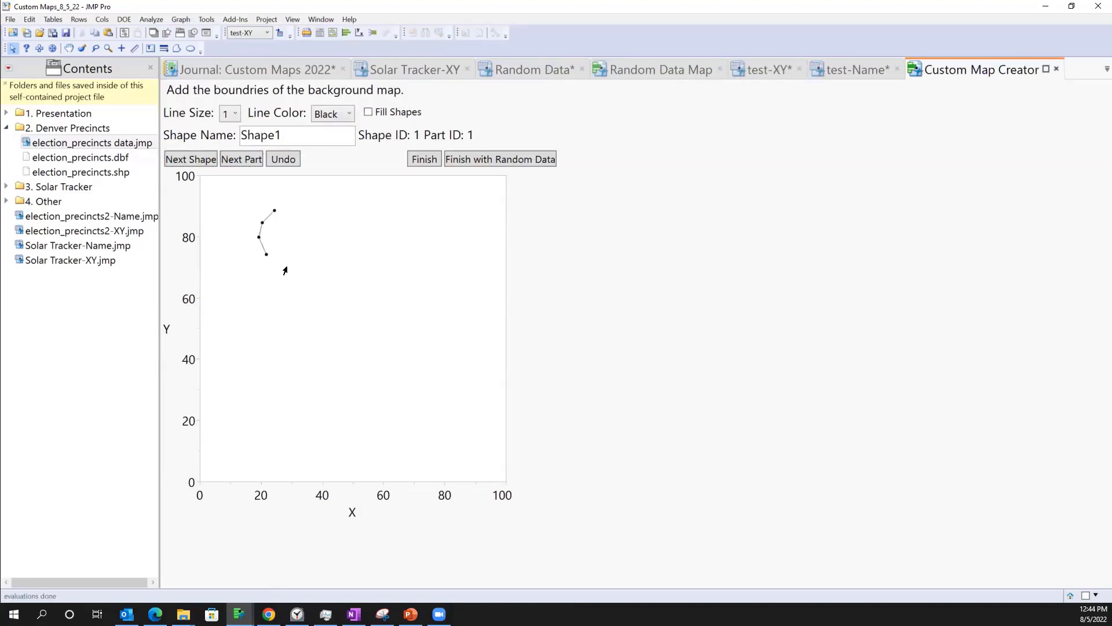
{"action": "left_click", "coordinate": [289, 267]}
{"action": "left_click", "coordinate": [306, 261]}
{"action": "left_click", "coordinate": [316, 242]}
{"action": "left_click", "coordinate": [313, 218]}
{"action": "left_click", "coordinate": [301, 205]}
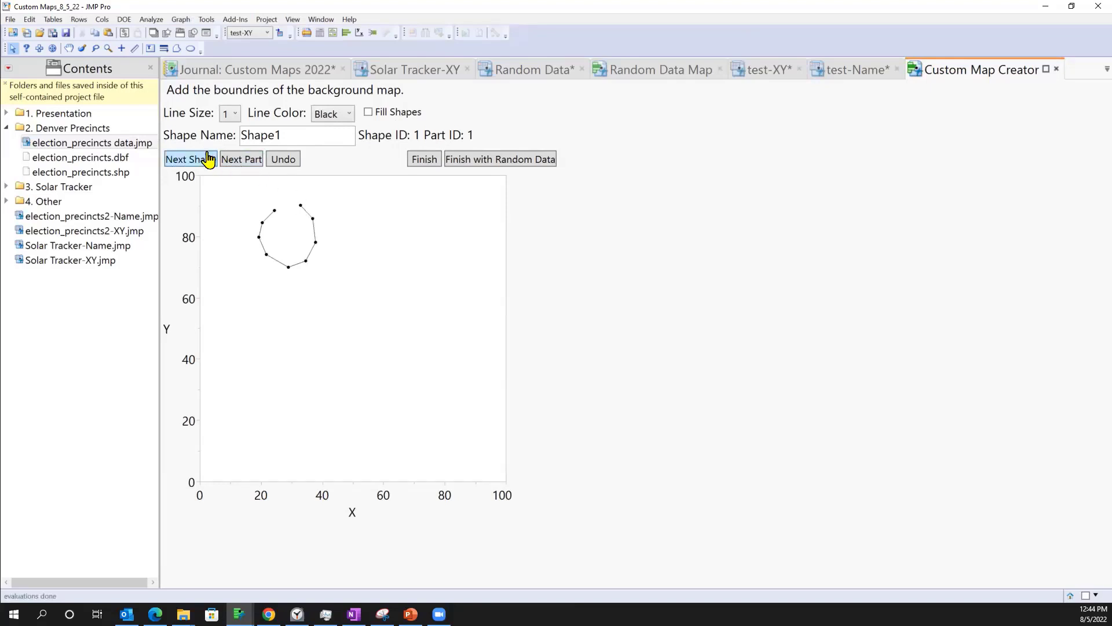
- Finish Shape1 and place three boundary points for Shape2 at about (68, 83), (56, 62) and (78, 61)
{"action": "left_click", "coordinate": [220, 168]}
{"action": "left_click", "coordinate": [407, 226]}
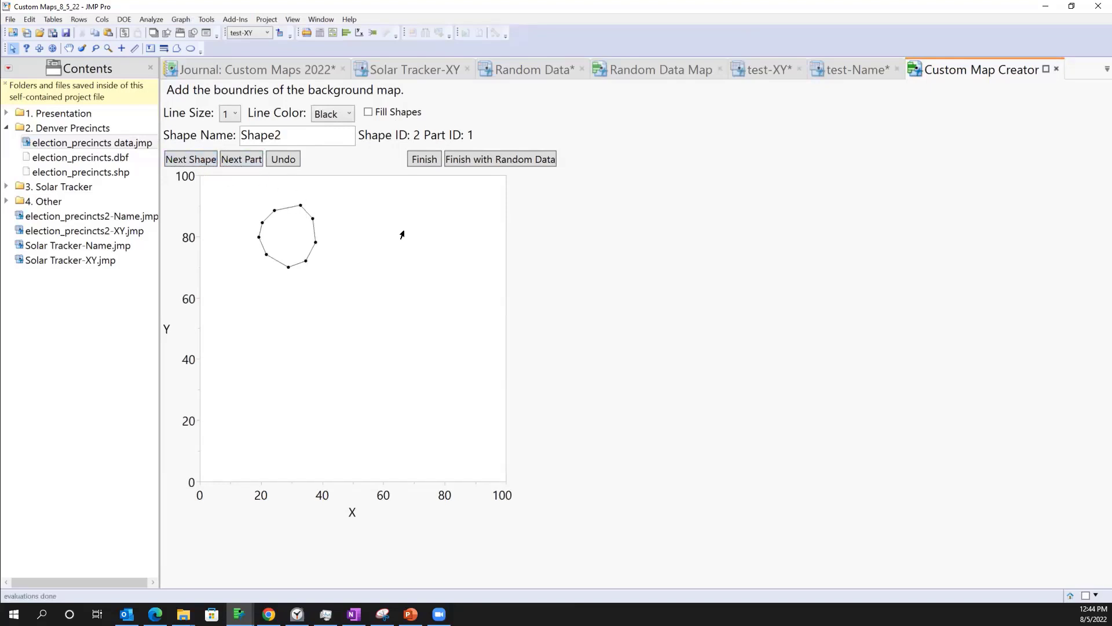
{"action": "left_click", "coordinate": [372, 291]}
{"action": "left_click", "coordinate": [437, 295]}
- Close the Custom Map Creator and discard the test-Name and test-XY tables without saving
{"action": "left_click", "coordinate": [1056, 69]}
{"action": "left_click", "coordinate": [906, 70]}
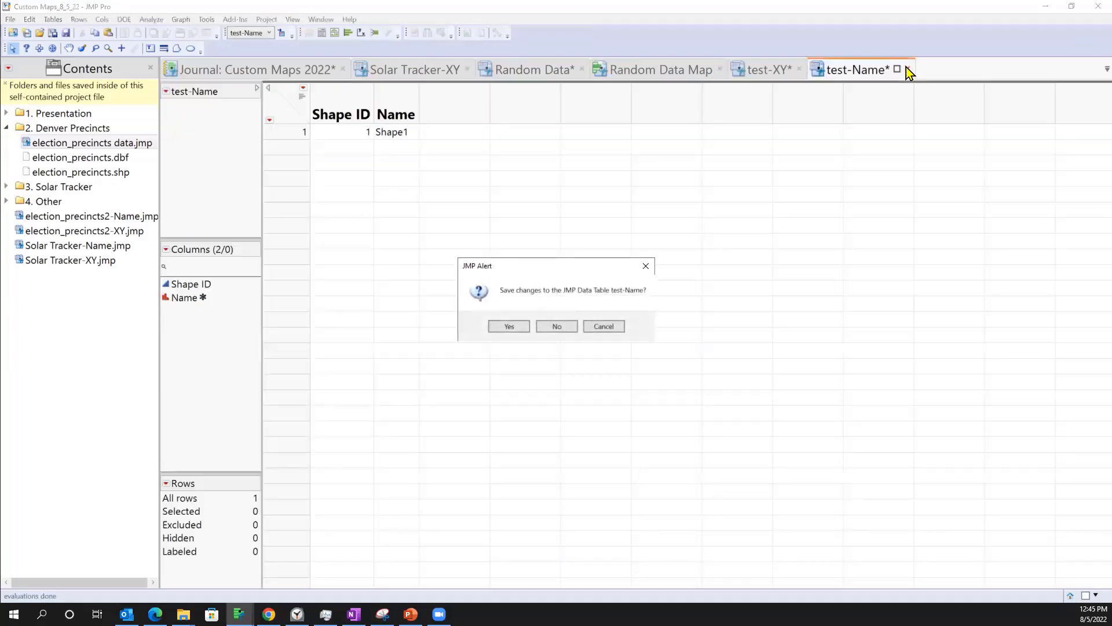
{"action": "left_click", "coordinate": [566, 331]}
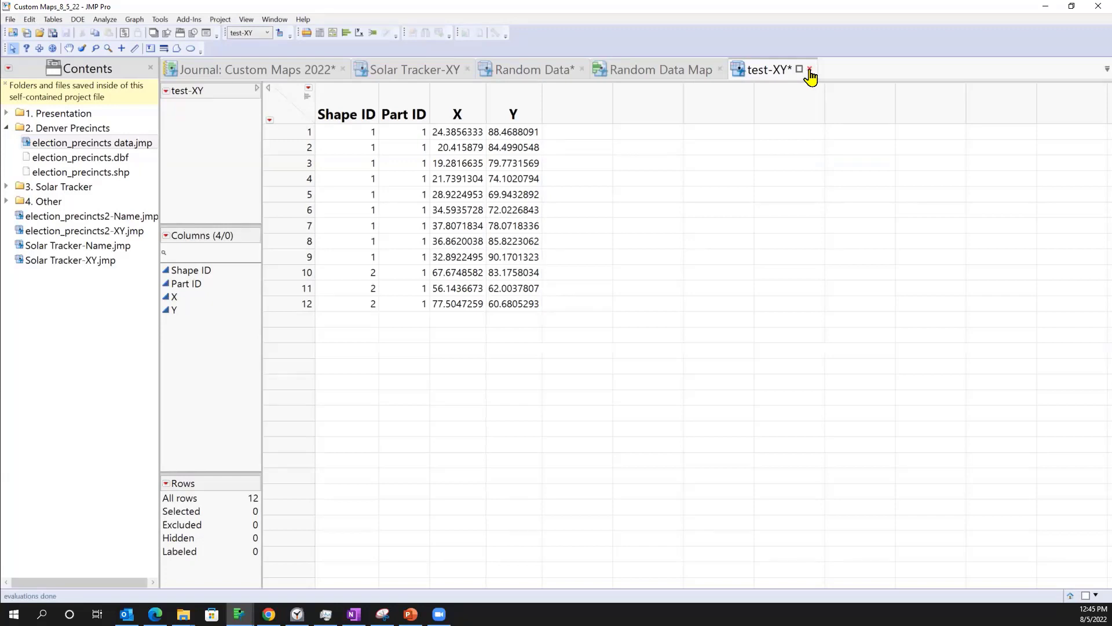
{"action": "left_click", "coordinate": [810, 70]}
{"action": "left_click", "coordinate": [551, 329]}
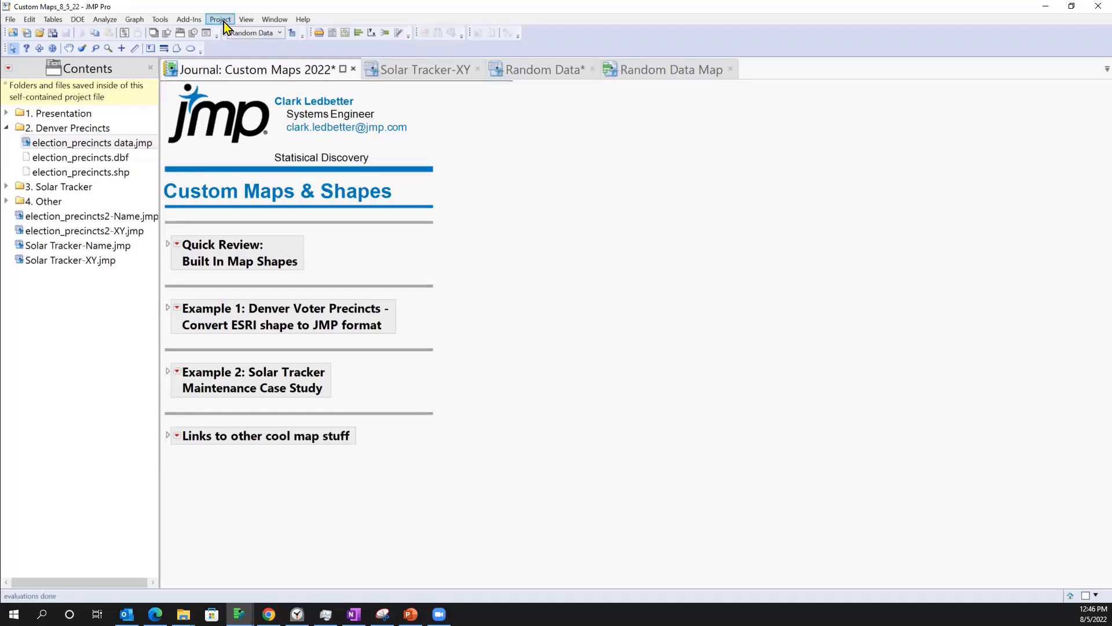
- Start a new map in the Custom Map Creator add-in
{"action": "left_click", "coordinate": [193, 21]}
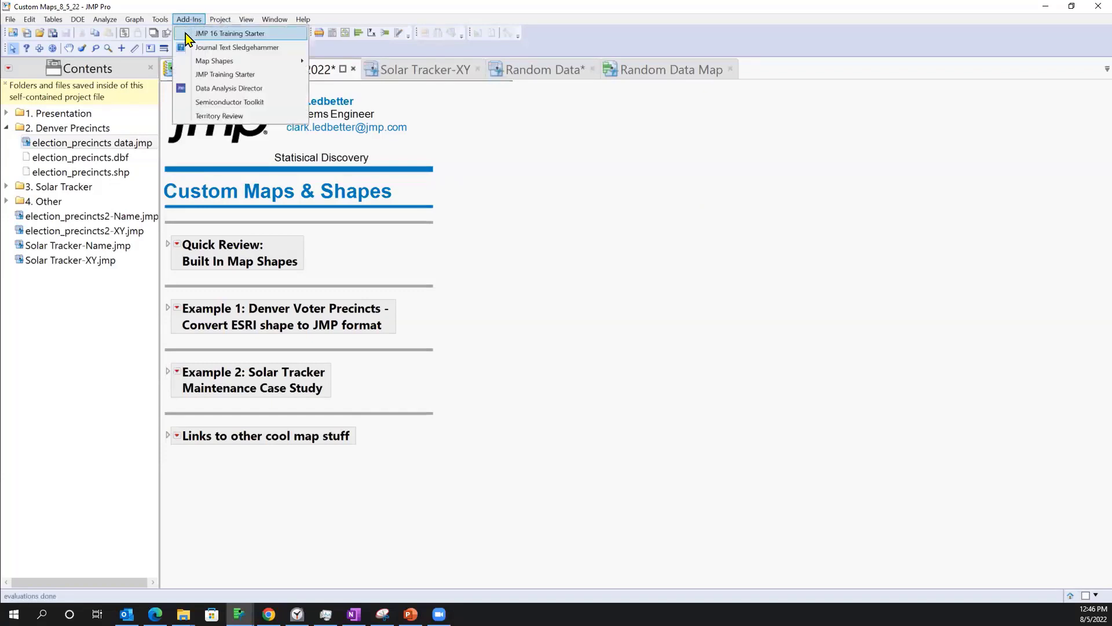
{"action": "mouse_move", "coordinate": [218, 62]}
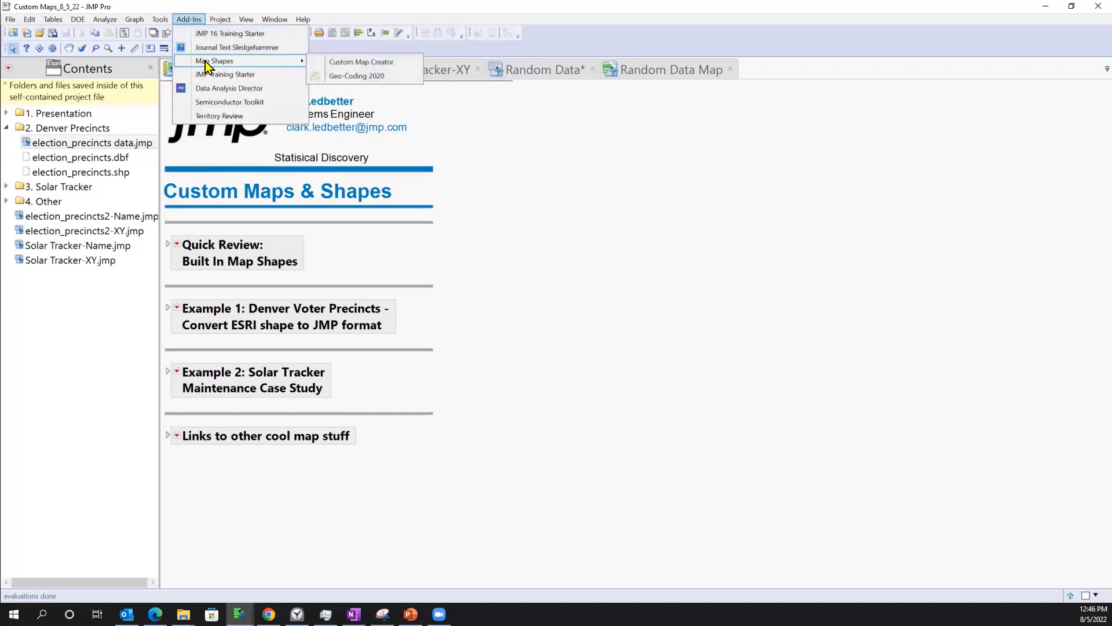
{"action": "left_click", "coordinate": [344, 63]}
{"action": "left_click", "coordinate": [964, 71]}
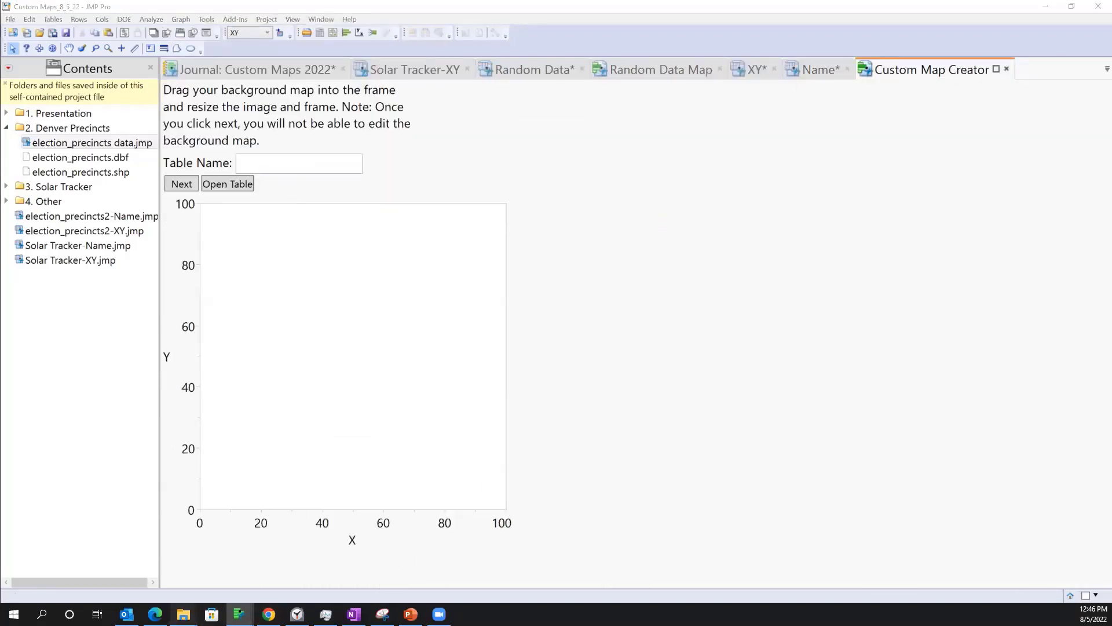
- Add Solar tracker small block.PNG from the Solar Field folder as the background image in the map creator frame
{"action": "mouse_move", "coordinate": [183, 614]}
{"action": "left_click", "coordinate": [236, 557]}
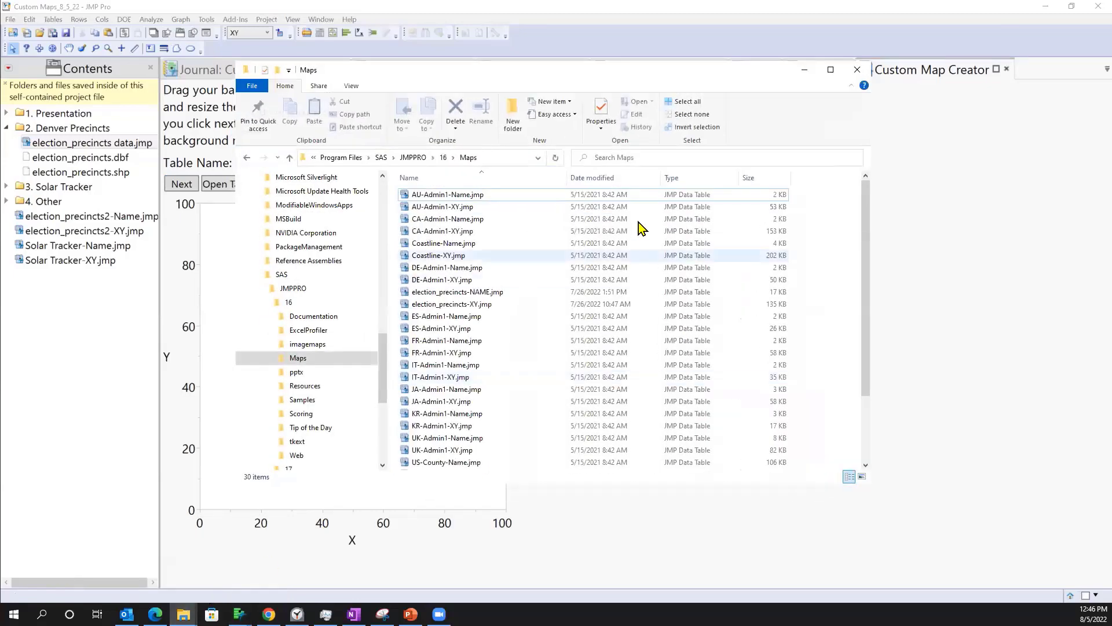
{"action": "left_click", "coordinate": [776, 97]}
{"action": "mouse_move", "coordinate": [183, 614]}
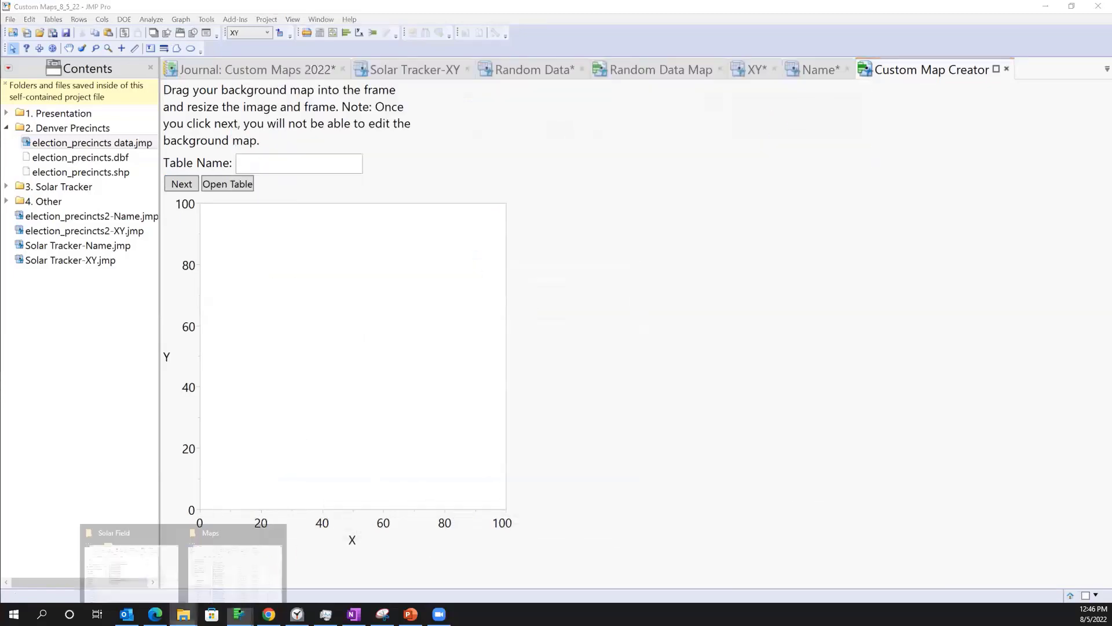
{"action": "left_click", "coordinate": [131, 556]}
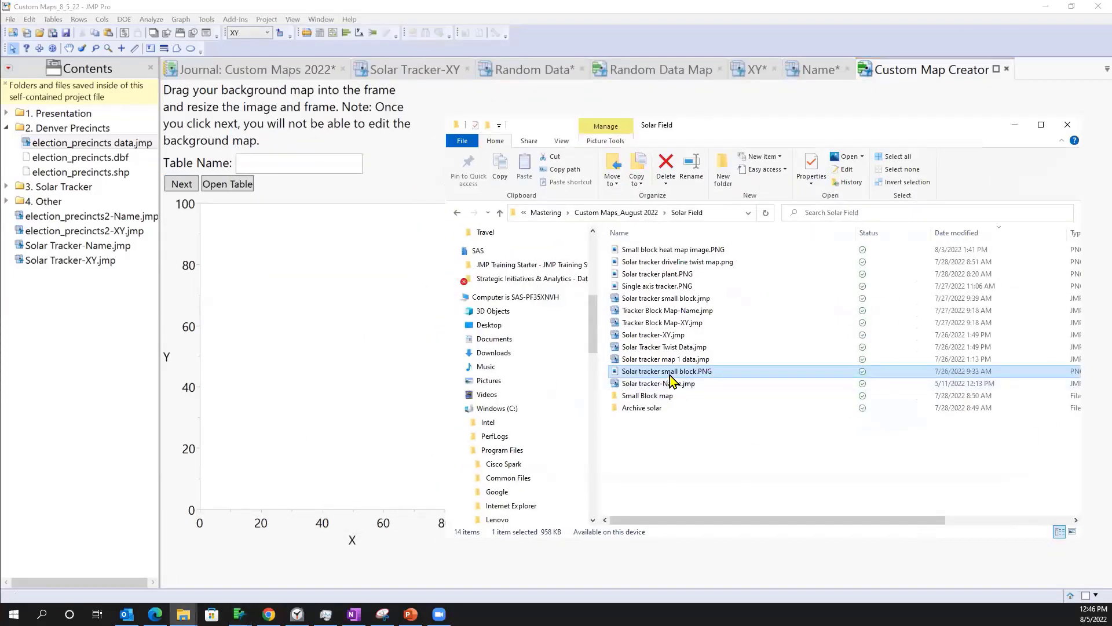
{"action": "left_click_drag", "start_coordinate": [672, 373], "coordinate": [324, 359]}
{"action": "left_click", "coordinate": [1015, 125]}
- Scale the background image to fill the map creator graph
{"action": "right_click", "coordinate": [373, 340]}
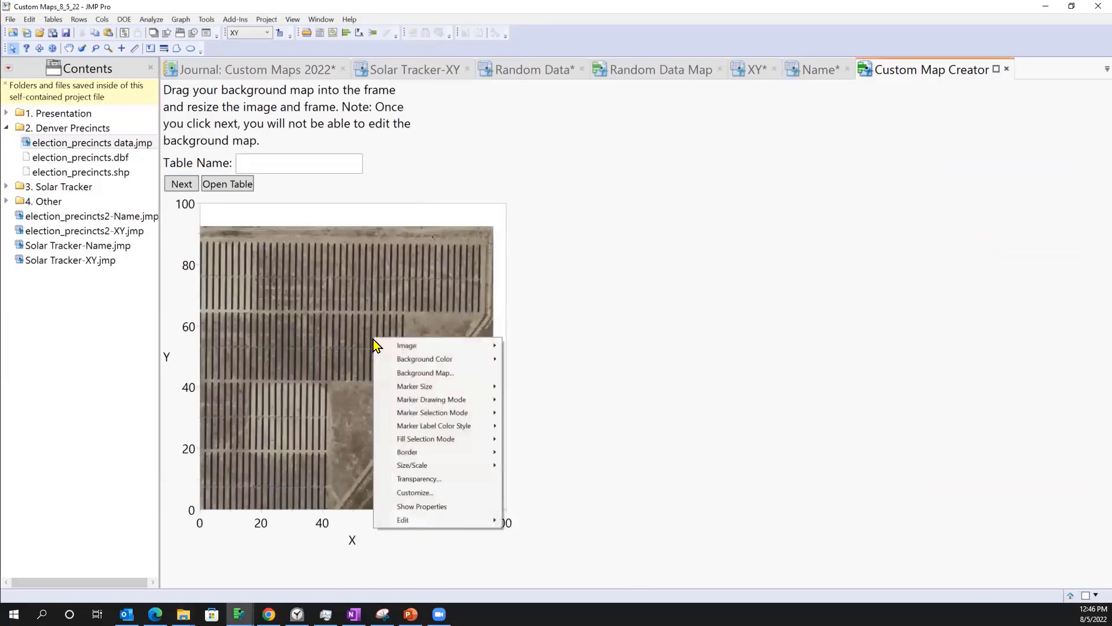
{"action": "mouse_move", "coordinate": [399, 351]}
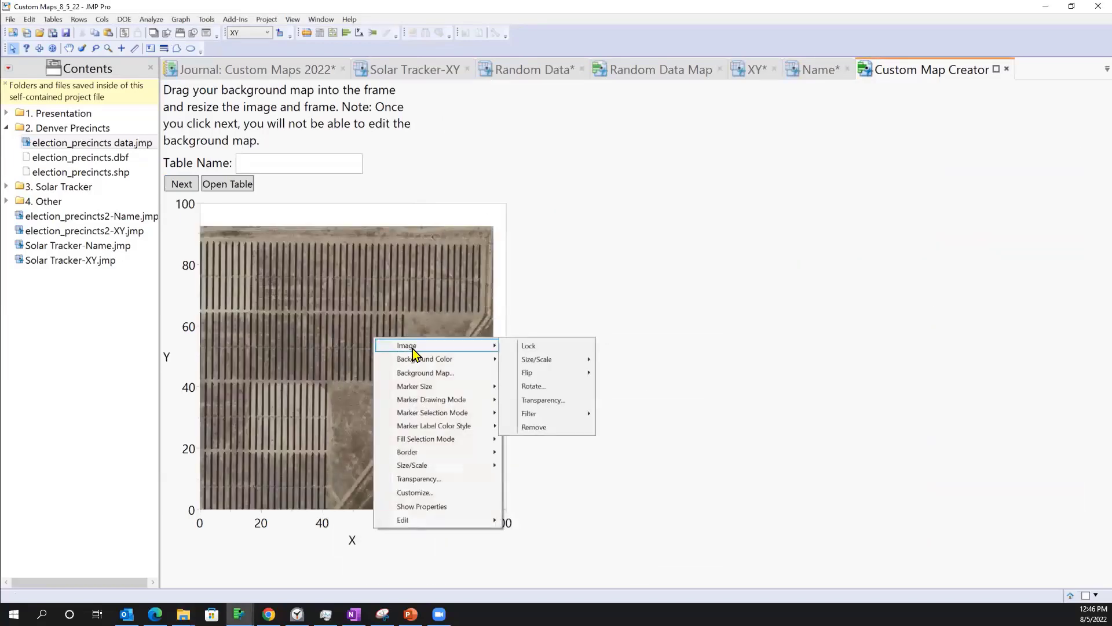
{"action": "mouse_move", "coordinate": [556, 364]}
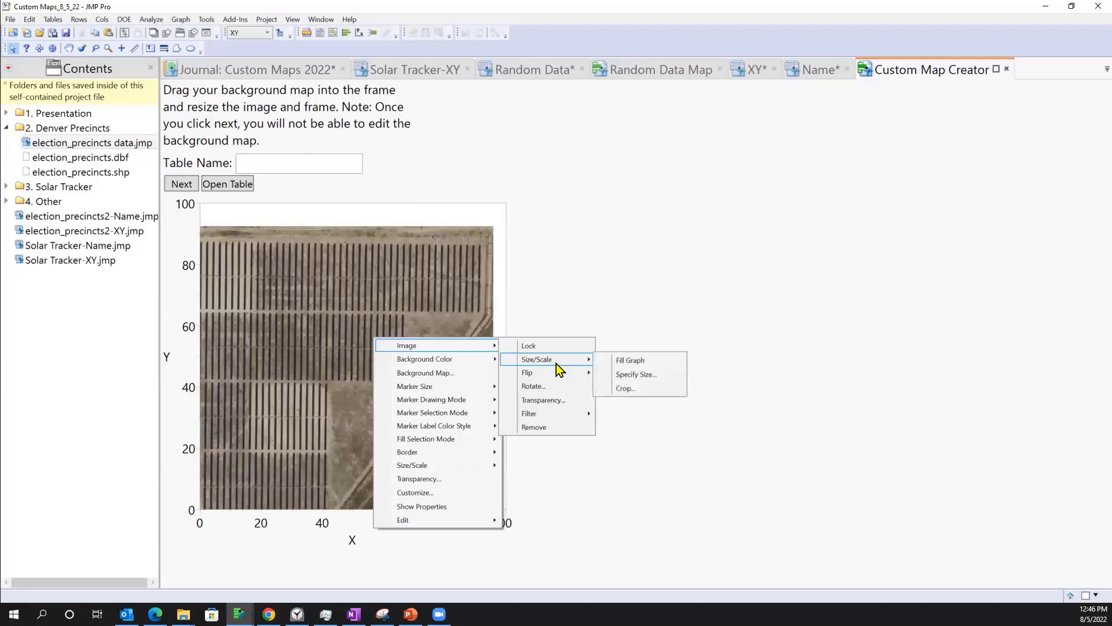
{"action": "left_click", "coordinate": [653, 367]}
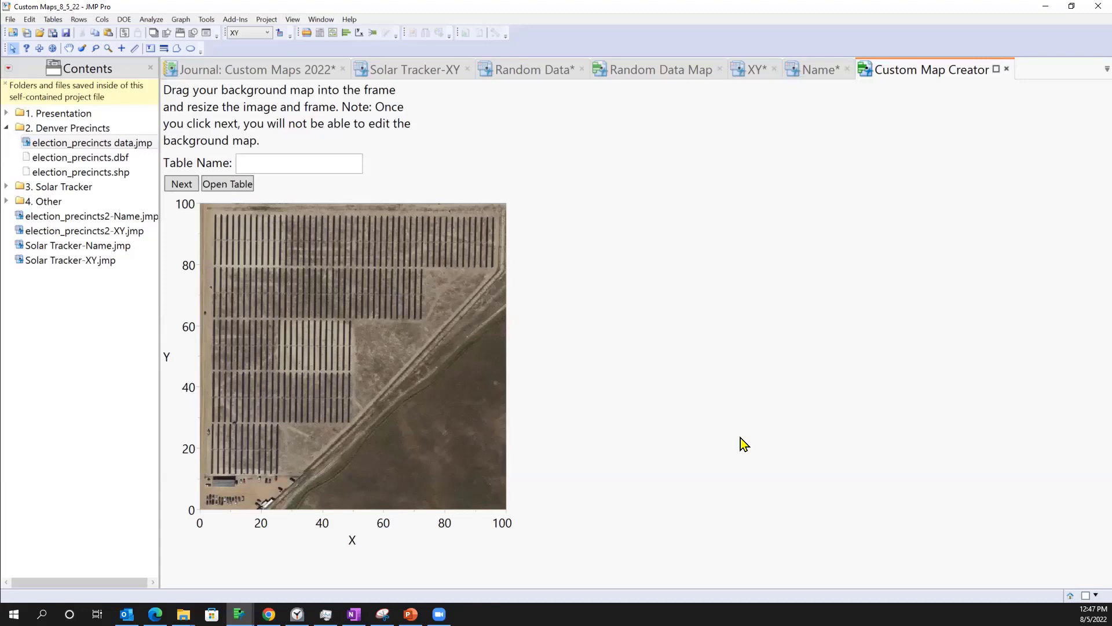
{"action": "right_click", "coordinate": [412, 322]}
{"action": "left_click", "coordinate": [594, 82]}
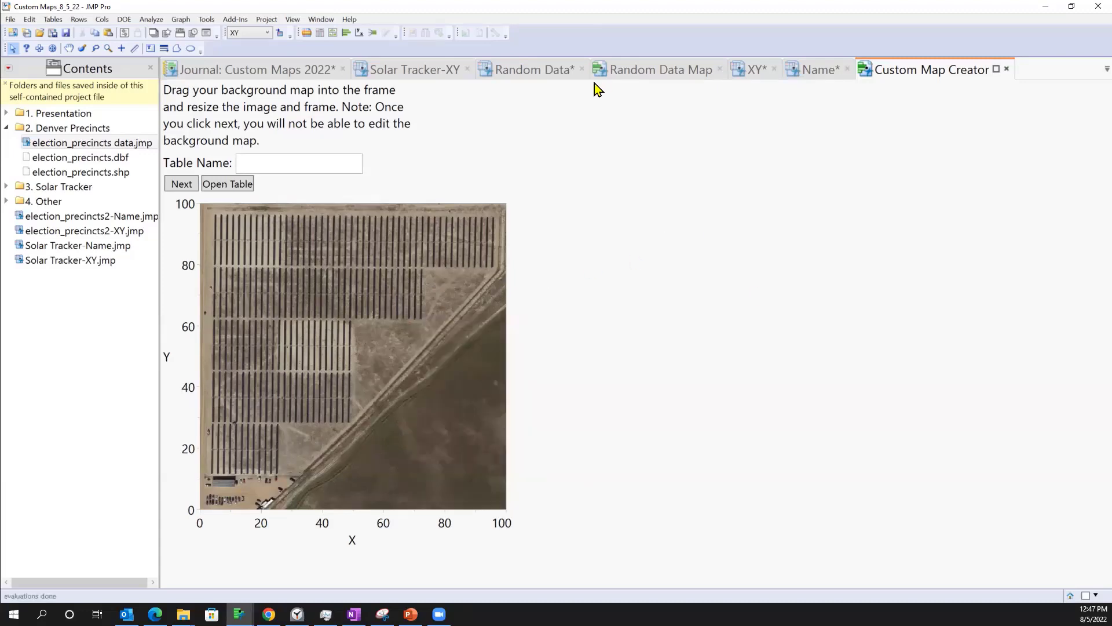